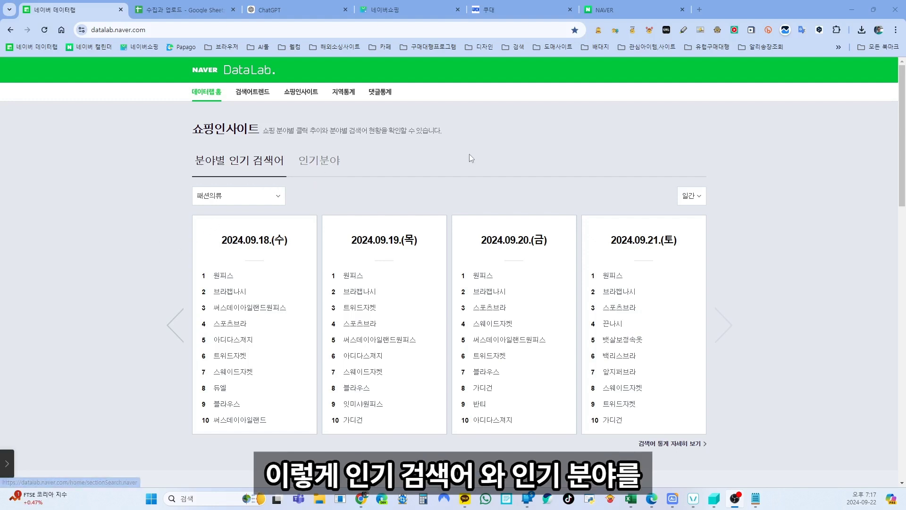
Step: Compare the popular search terms with the popular categories (인기분야), and show the 인기분야 ranking for 패션의류
{"action": "left_click", "coordinate": [324, 168]}
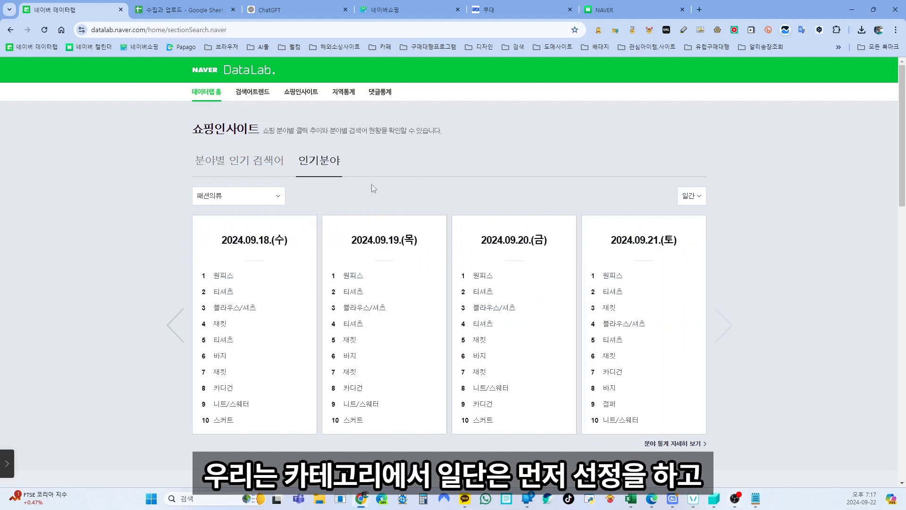
{"action": "left_click", "coordinate": [248, 167]}
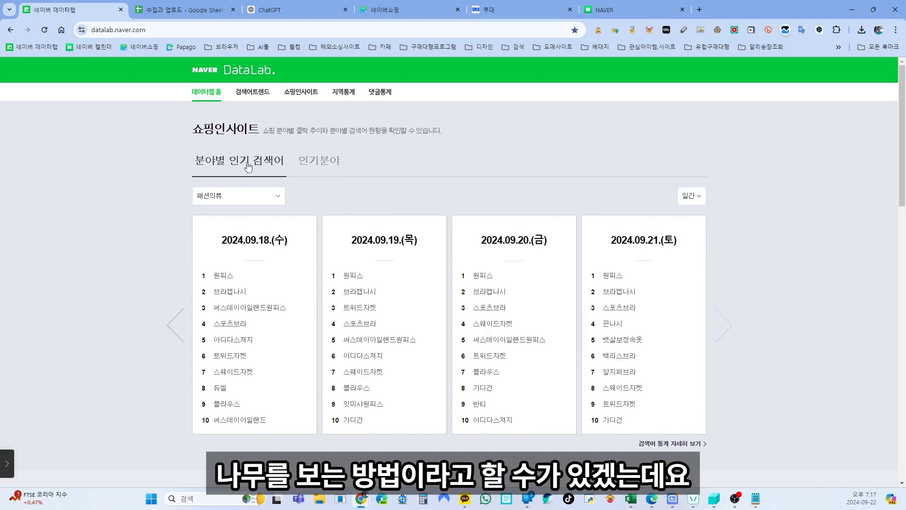
{"action": "left_click", "coordinate": [319, 161]}
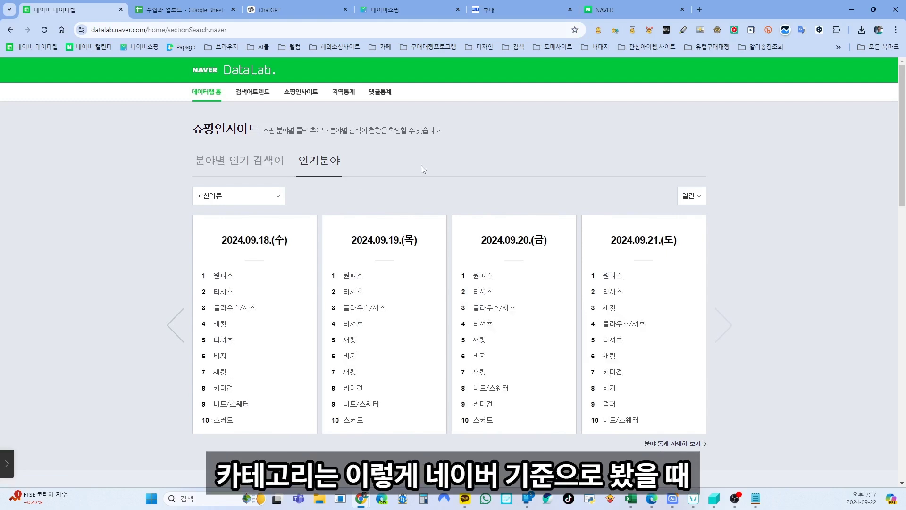
{"action": "left_click", "coordinate": [271, 200]}
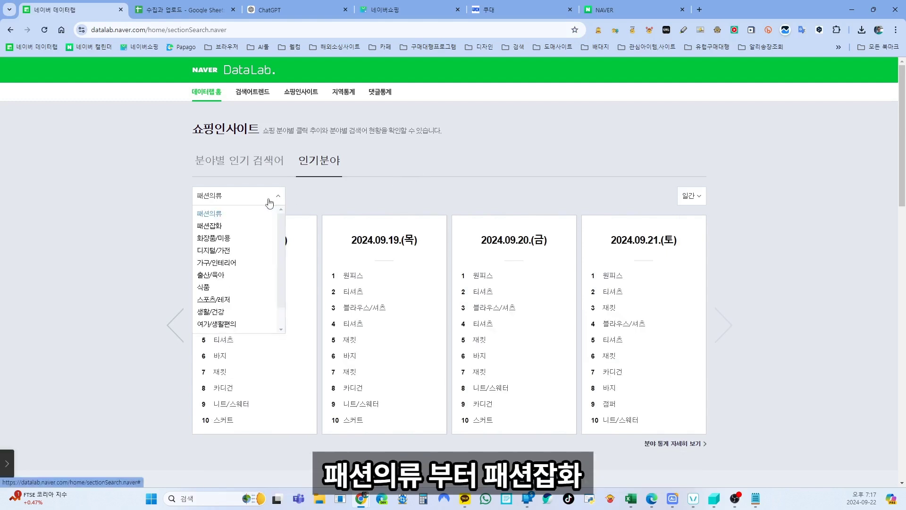
{"action": "left_click", "coordinate": [231, 219]}
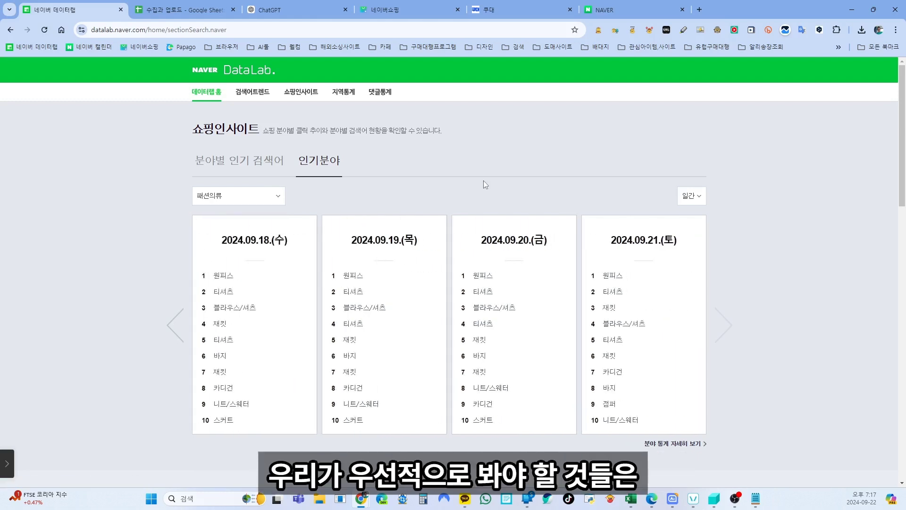
Step: Set the category ranking to monthly (월간) and go back to the months October 2023 to January 2024
{"action": "left_click", "coordinate": [697, 197]}
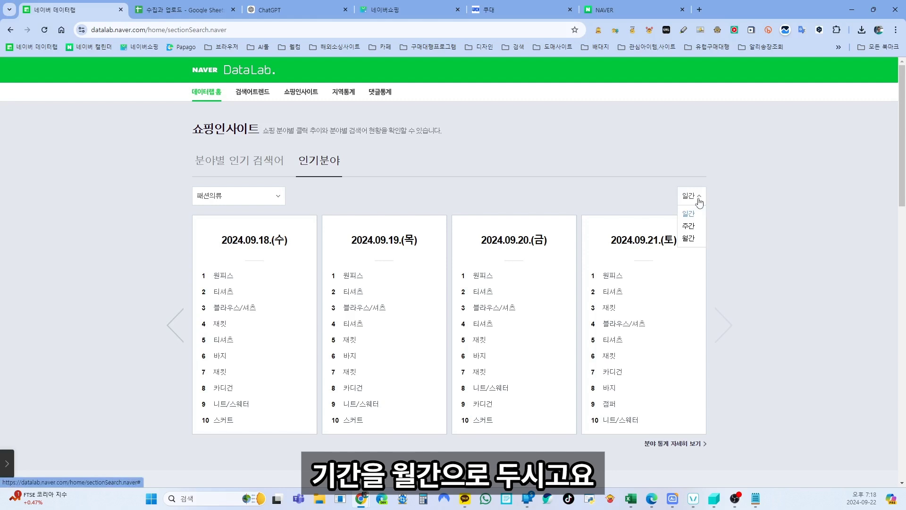
{"action": "left_click", "coordinate": [694, 239]}
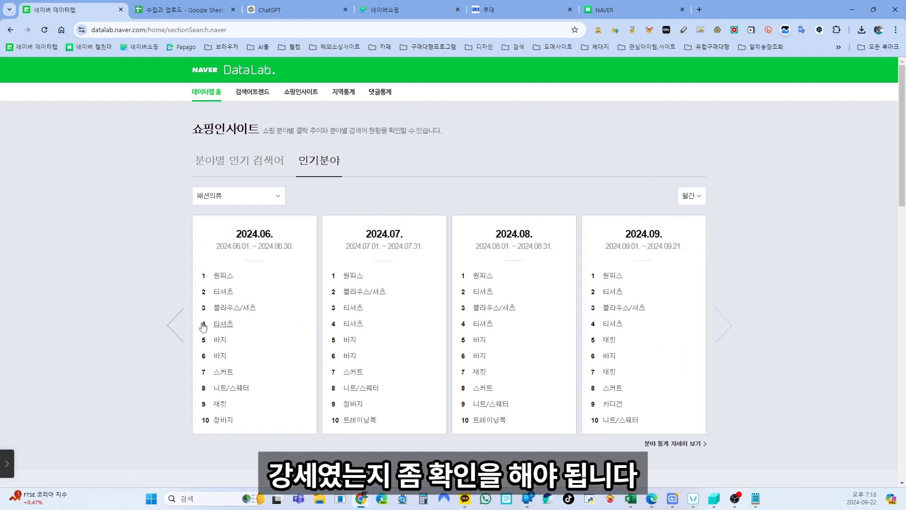
{"action": "left_click", "coordinate": [170, 329]}
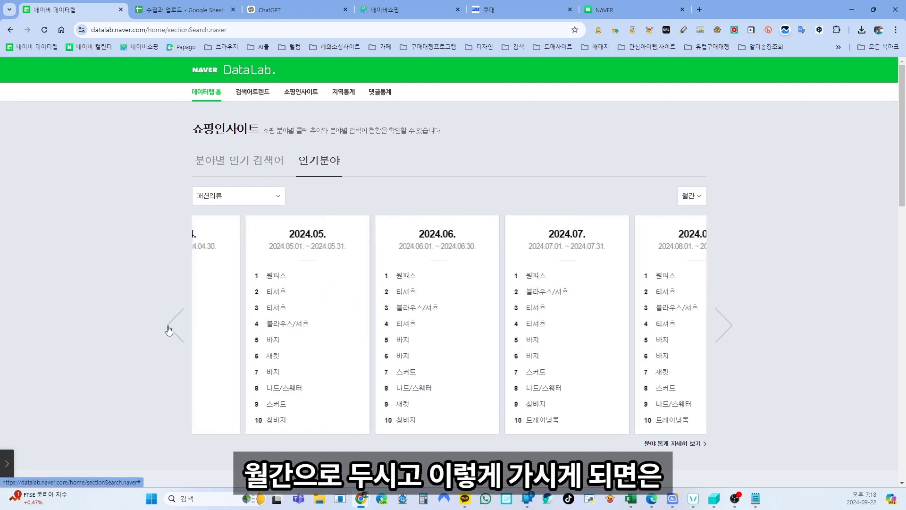
{"action": "left_click", "coordinate": [170, 329]}
{"action": "left_click", "coordinate": [170, 329]}
{"action": "left_click", "coordinate": [170, 329]}
{"action": "left_click", "coordinate": [169, 329]}
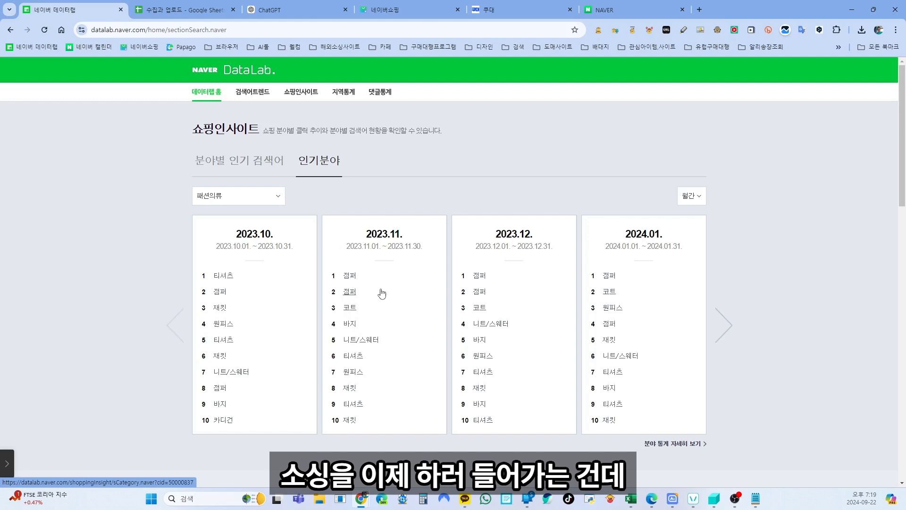
Step: Open the top-ranked 점퍼 category of November 2023 and examine its click trend, device, gender and age shares, and popular search terms
{"action": "left_click", "coordinate": [348, 277]}
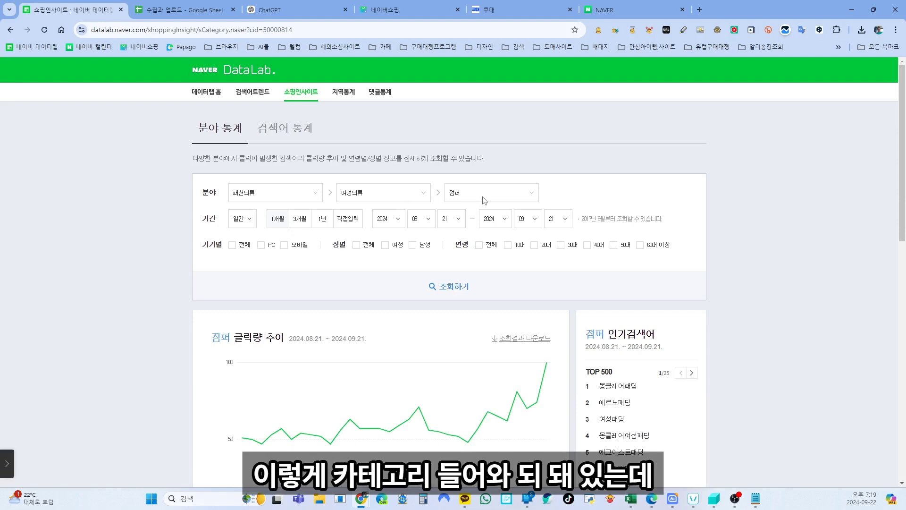
{"action": "scroll", "coordinate": [370, 294], "scroll_direction": "down", "scroll_amount": 7}
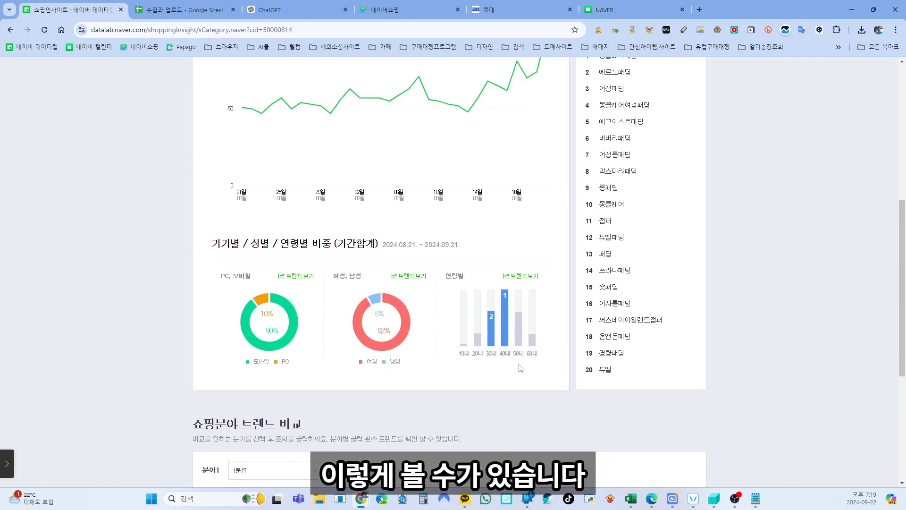
{"action": "scroll", "coordinate": [521, 368], "scroll_direction": "up", "scroll_amount": 5}
{"action": "scroll", "coordinate": [450, 198], "scroll_direction": "down", "scroll_amount": 5}
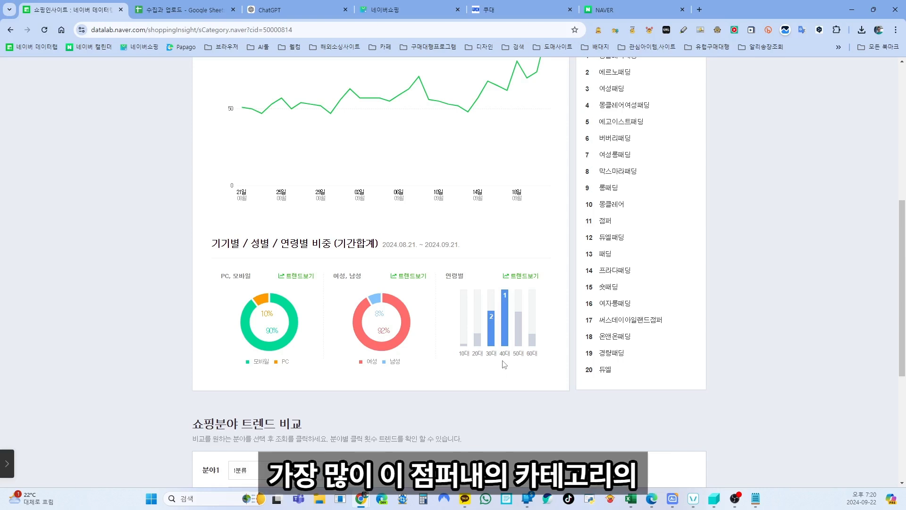
{"action": "scroll", "coordinate": [504, 364], "scroll_direction": "up", "scroll_amount": 7}
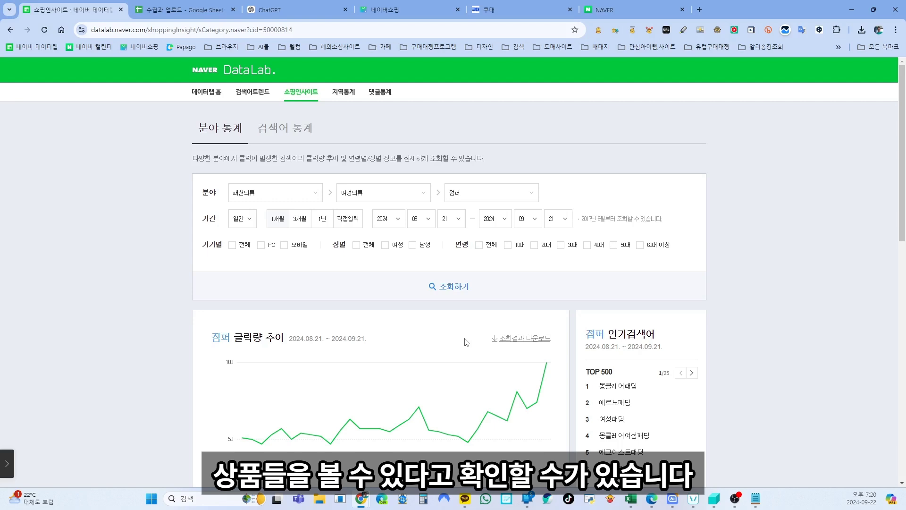
{"action": "scroll", "coordinate": [460, 158], "scroll_direction": "down", "scroll_amount": 1}
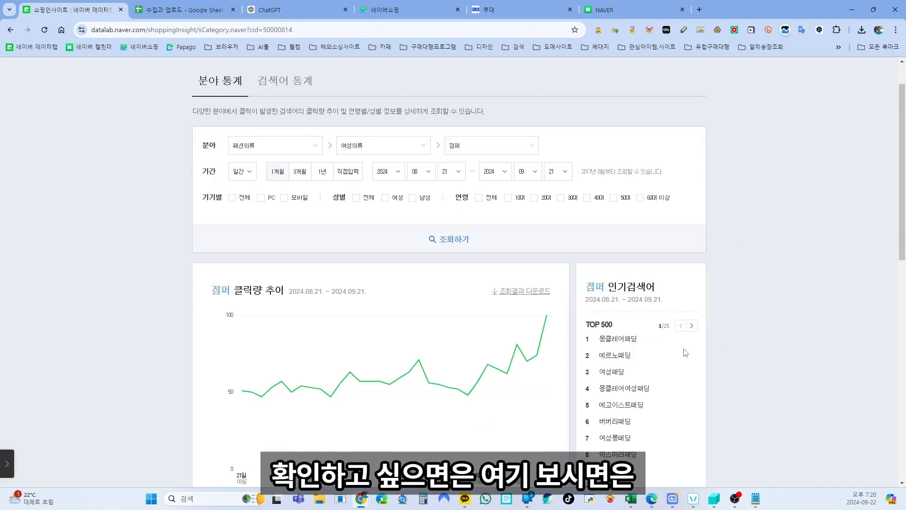
{"action": "scroll", "coordinate": [669, 372], "scroll_direction": "down", "scroll_amount": 4}
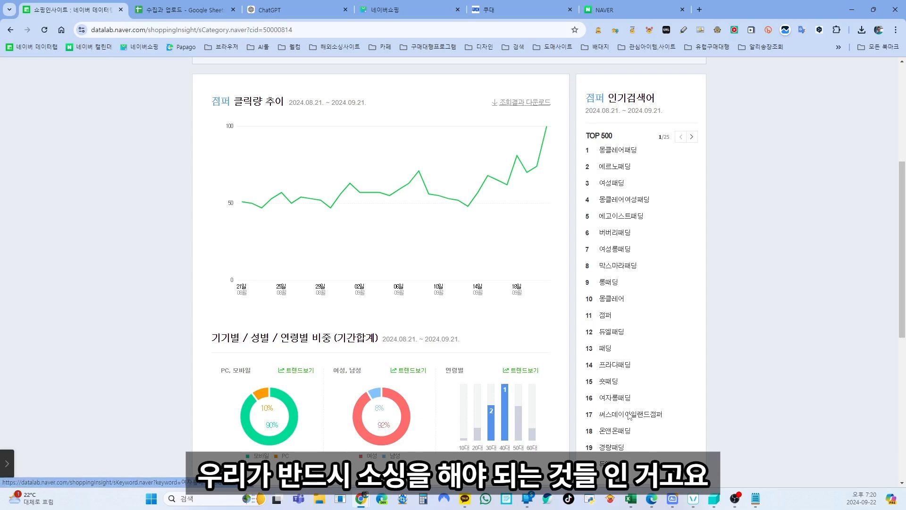
Step: Query the 점퍼 statistics for 2023.11.01 to 2023.11.30 and review that period's click trend and popular search terms
{"action": "scroll", "coordinate": [459, 193], "scroll_direction": "up", "scroll_amount": 3}
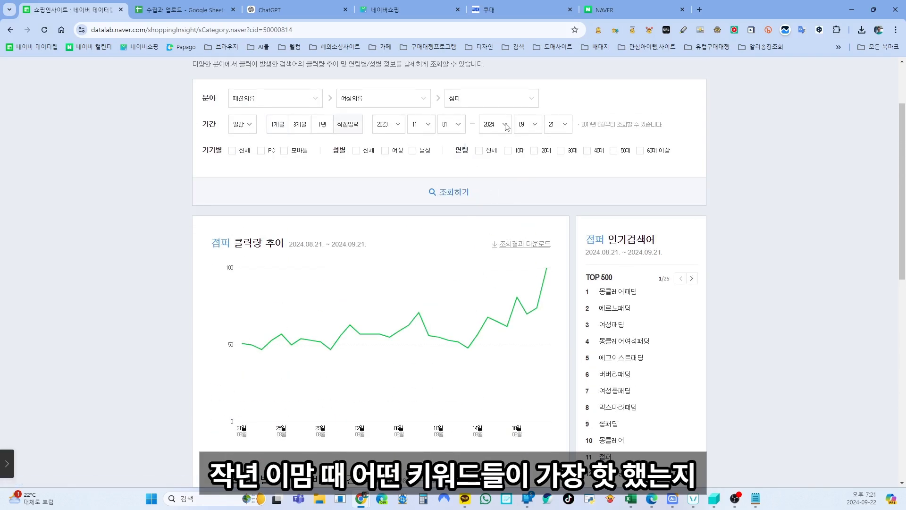
{"action": "left_click", "coordinate": [505, 125]}
{"action": "left_click", "coordinate": [490, 141]}
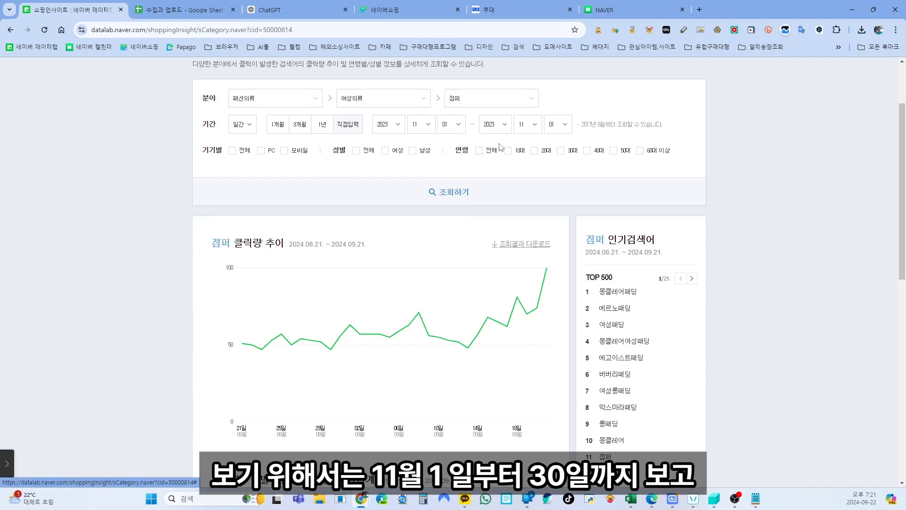
{"action": "left_click", "coordinate": [565, 125]}
{"action": "left_click_drag", "start_coordinate": [568, 154], "coordinate": [573, 254]}
{"action": "left_click", "coordinate": [552, 252]}
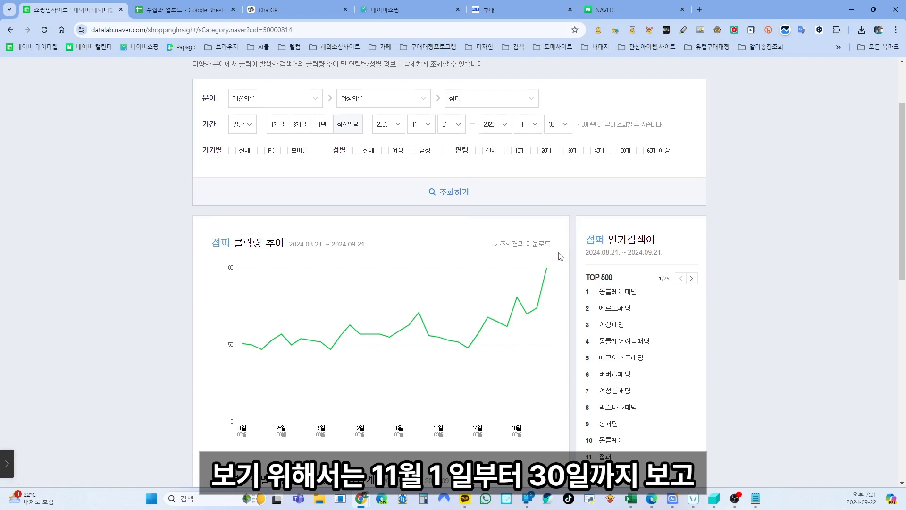
{"action": "left_click", "coordinate": [458, 193]}
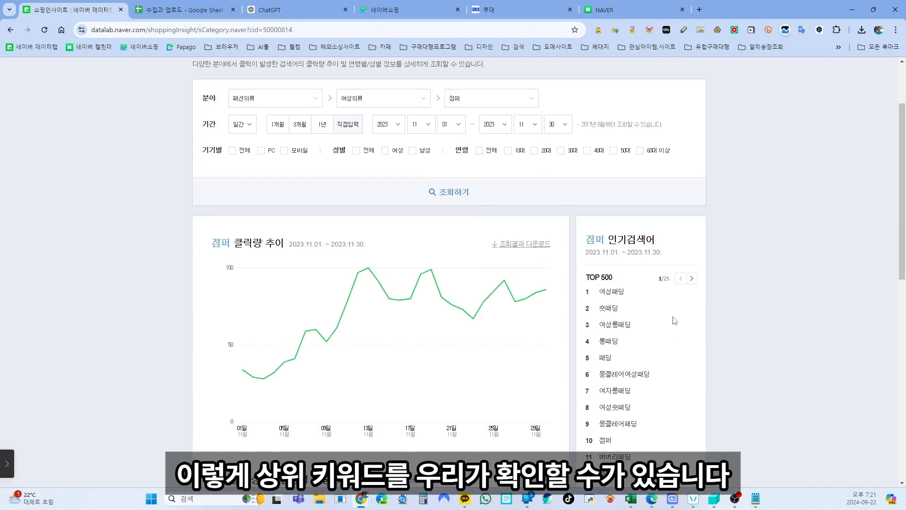
{"action": "scroll", "coordinate": [674, 319], "scroll_direction": "down", "scroll_amount": 1}
{"action": "scroll", "coordinate": [675, 320], "scroll_direction": "down", "scroll_amount": 2}
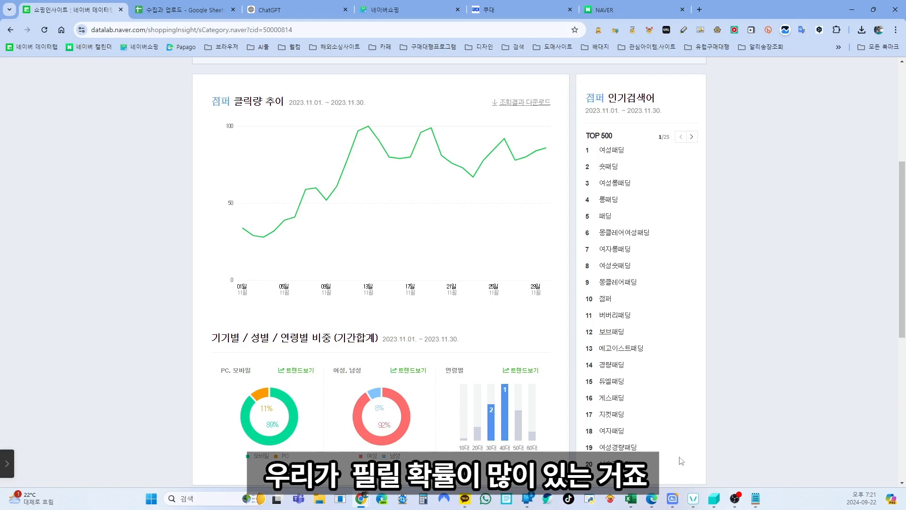
{"action": "scroll", "coordinate": [681, 460], "scroll_direction": "up", "scroll_amount": 4}
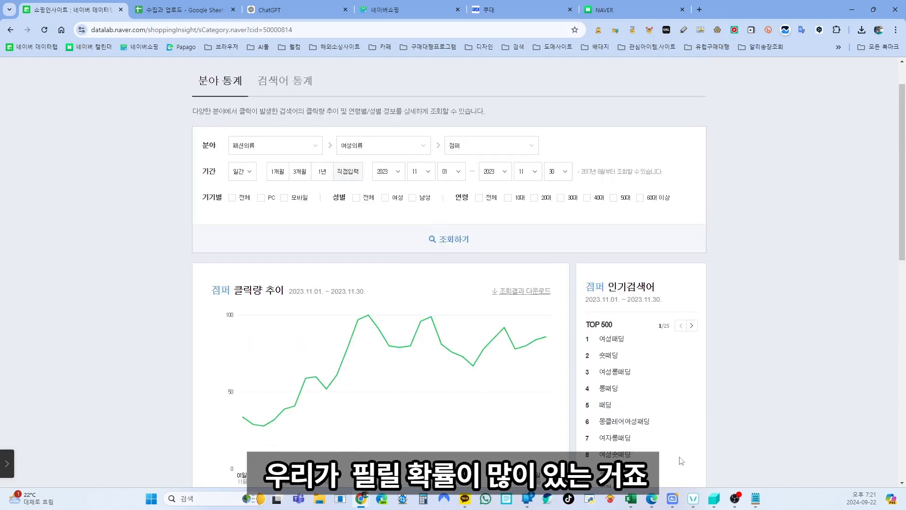
{"action": "scroll", "coordinate": [681, 461], "scroll_direction": "down", "scroll_amount": 4}
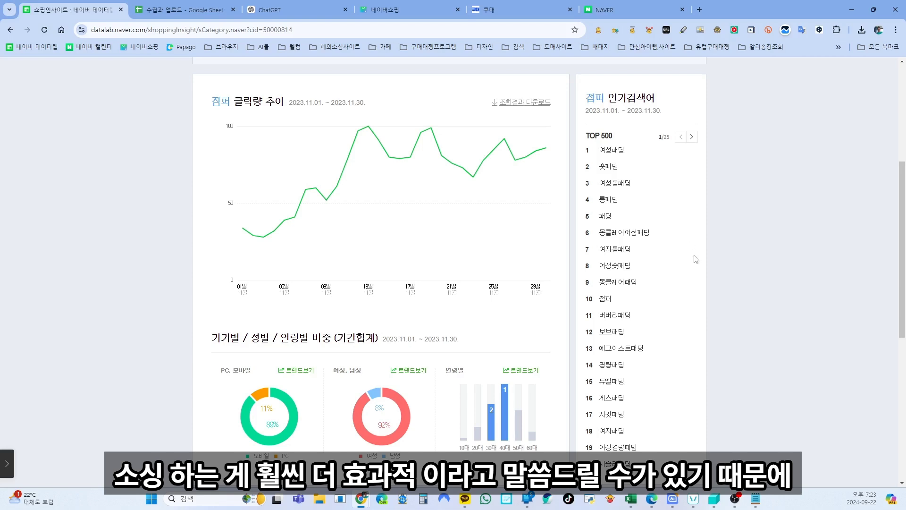
Step: Query the 점퍼 statistics for the most recent one month (1개월) and review the popular search terms for sourcing candidates
{"action": "scroll", "coordinate": [703, 359], "scroll_direction": "up", "scroll_amount": 2}
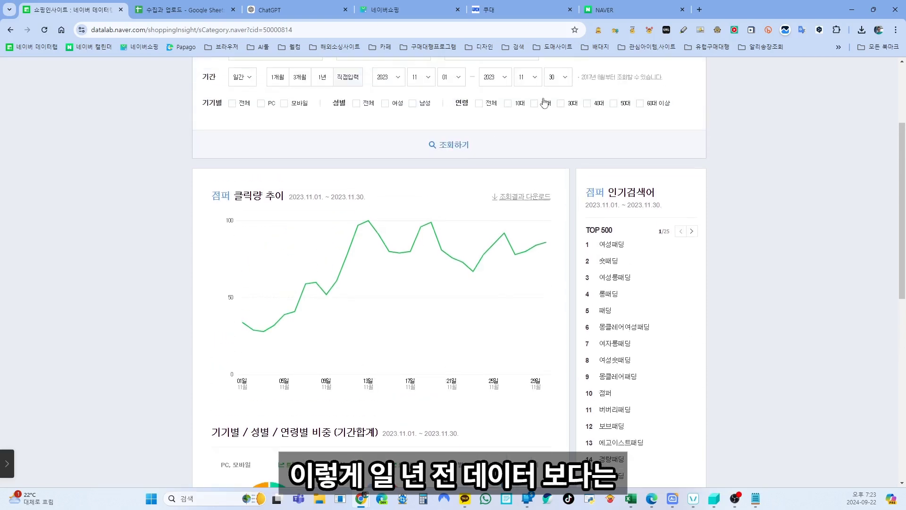
{"action": "left_click", "coordinate": [277, 81]}
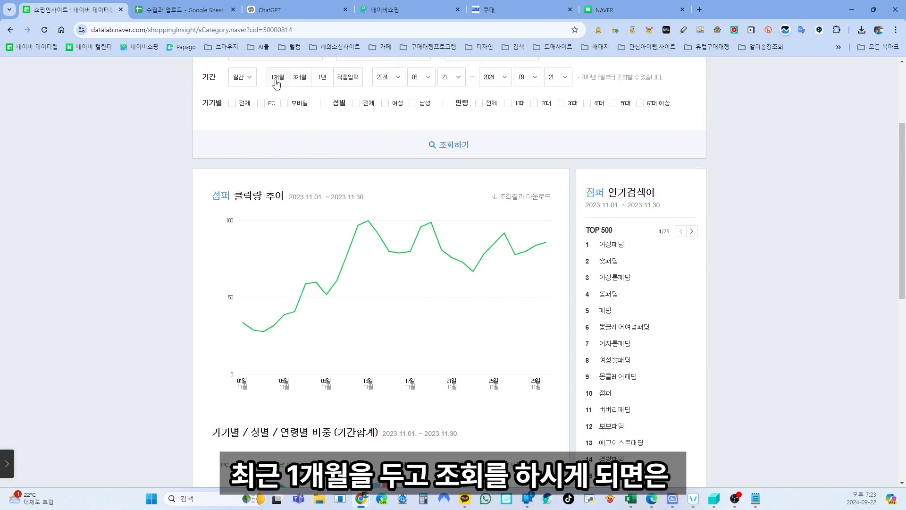
{"action": "left_click", "coordinate": [287, 145]}
{"action": "scroll", "coordinate": [687, 334], "scroll_direction": "down", "scroll_amount": 2}
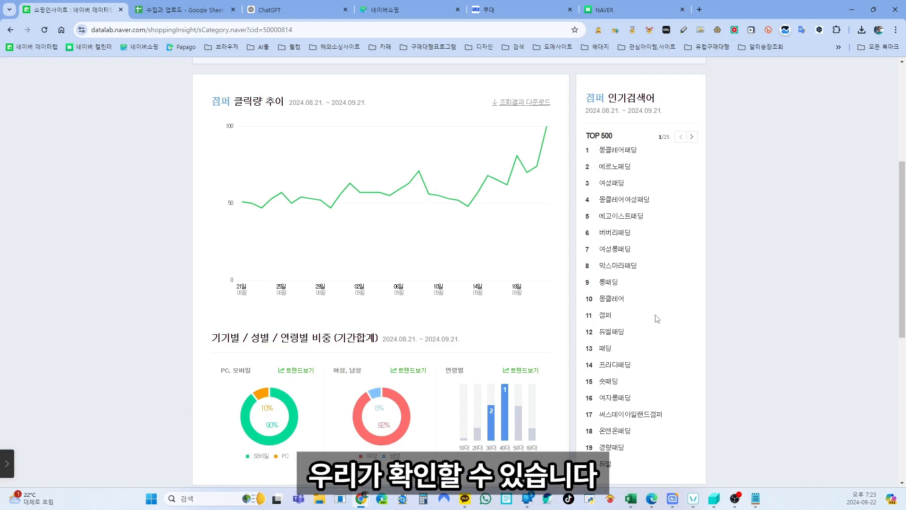
{"action": "scroll", "coordinate": [661, 320], "scroll_direction": "down", "scroll_amount": 1}
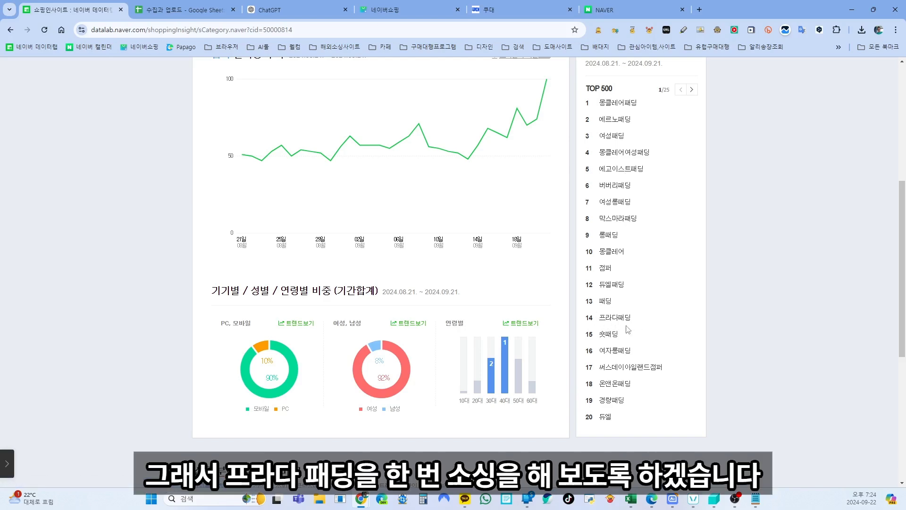
{"action": "scroll", "coordinate": [666, 349], "scroll_direction": "up", "scroll_amount": 7}
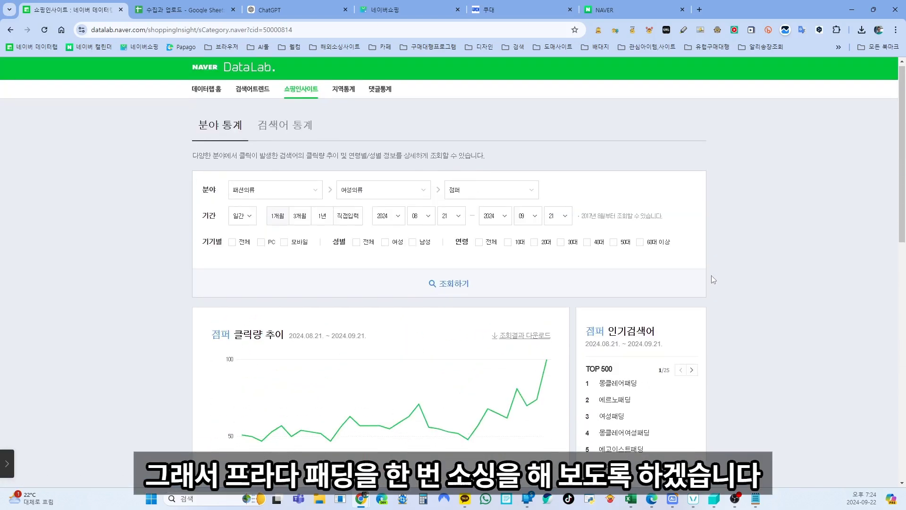
{"action": "scroll", "coordinate": [707, 283], "scroll_direction": "down", "scroll_amount": 8}
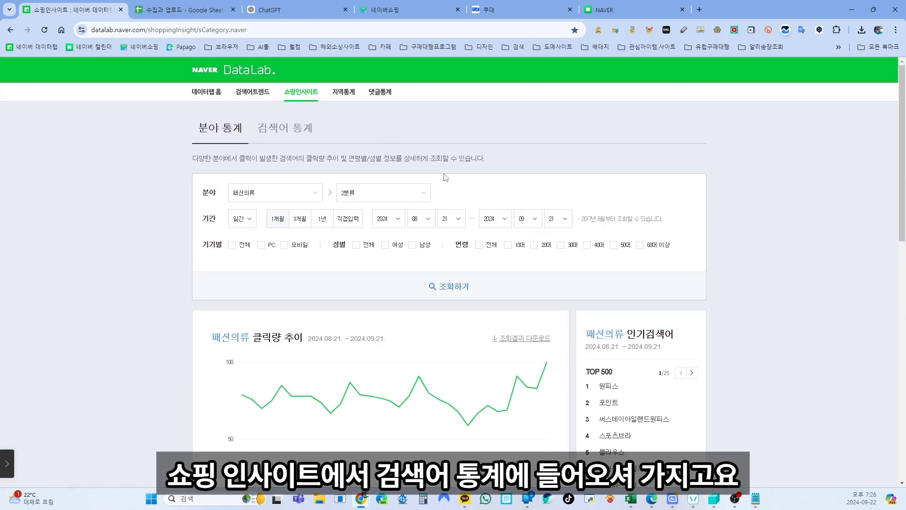
Step: Look up the search term statistics (검색어 통계) for 프라다패딩 in the 패션의류 category and review its click trend
{"action": "left_click", "coordinate": [285, 134]}
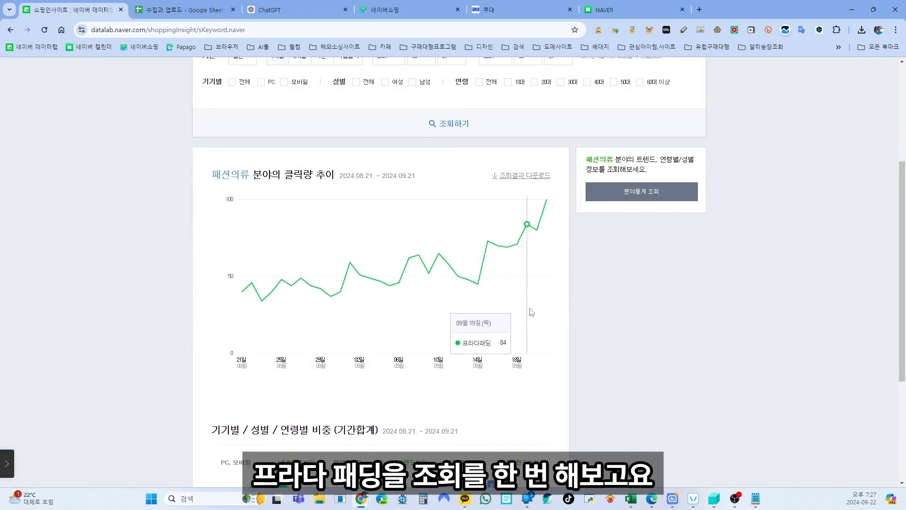
{"action": "scroll", "coordinate": [400, 369], "scroll_direction": "down", "scroll_amount": 4}
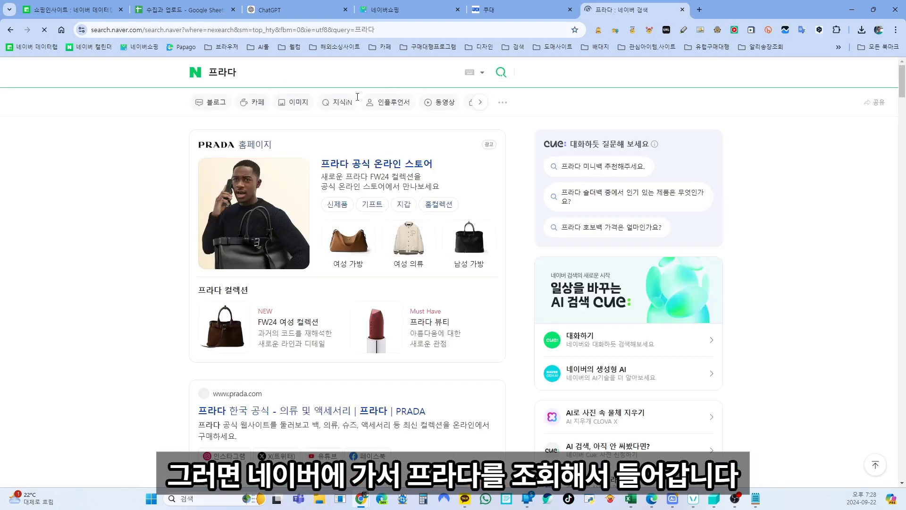
Step: Open Prada's official online store from the 프라다 search results and change its address to the Netherlands site, prada.com/nl
{"action": "left_click", "coordinate": [379, 166]}
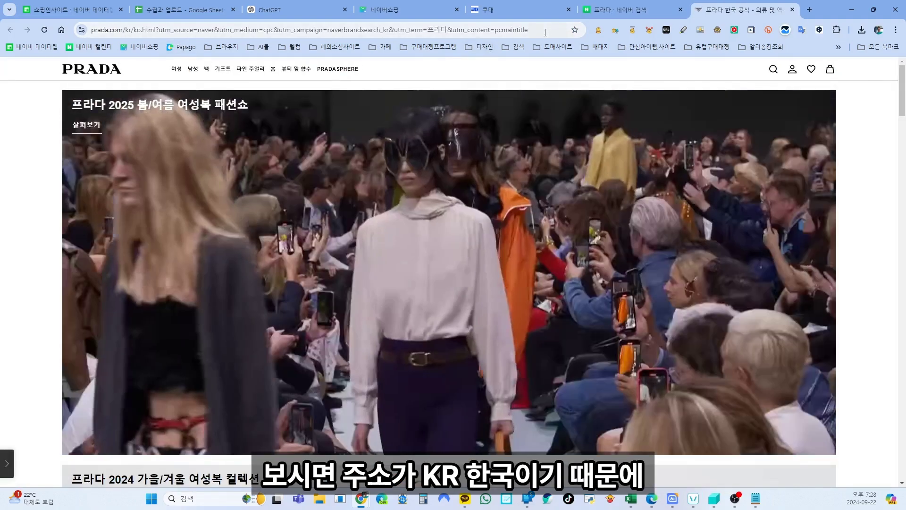
{"action": "left_click_drag", "start_coordinate": [542, 30], "coordinate": [121, 29]}
{"action": "type", "text": "nl"}
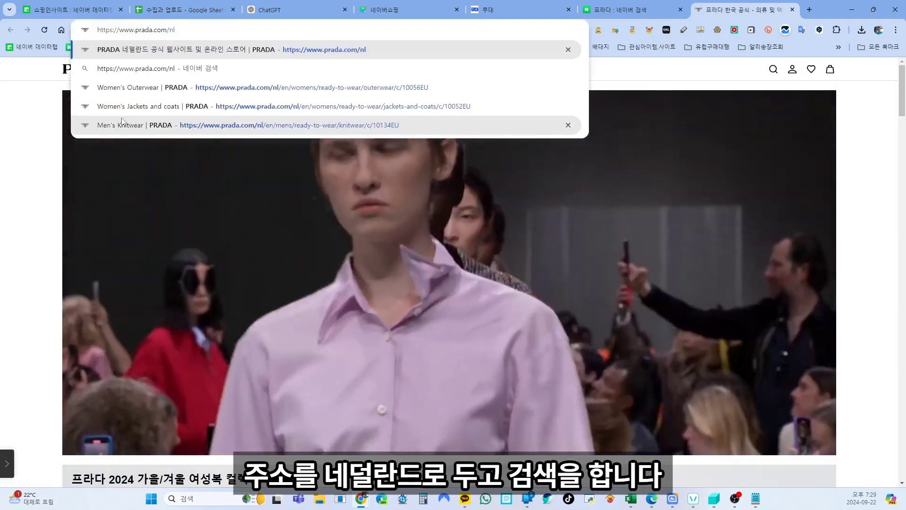
{"action": "key", "text": "Return"}
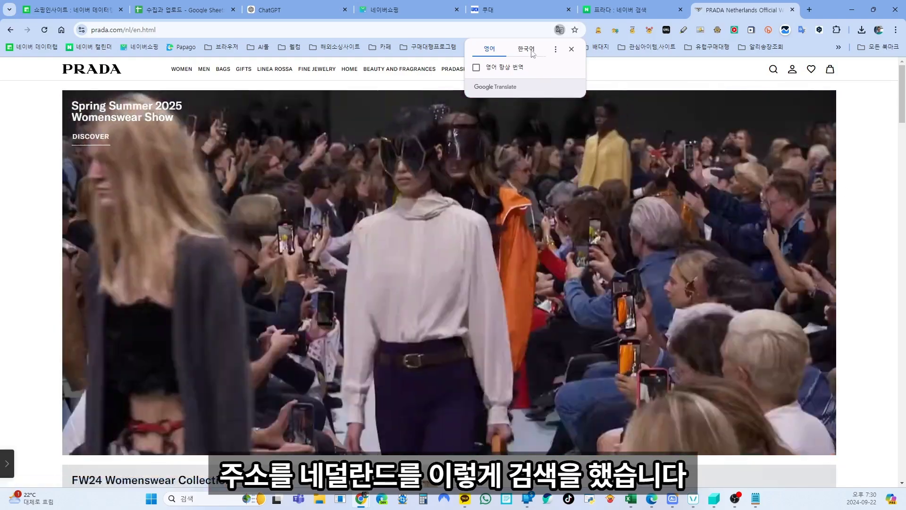
Step: Translate the Dutch Prada site into Korean and browse the products in the women's outerwear category
{"action": "left_click", "coordinate": [526, 52]}
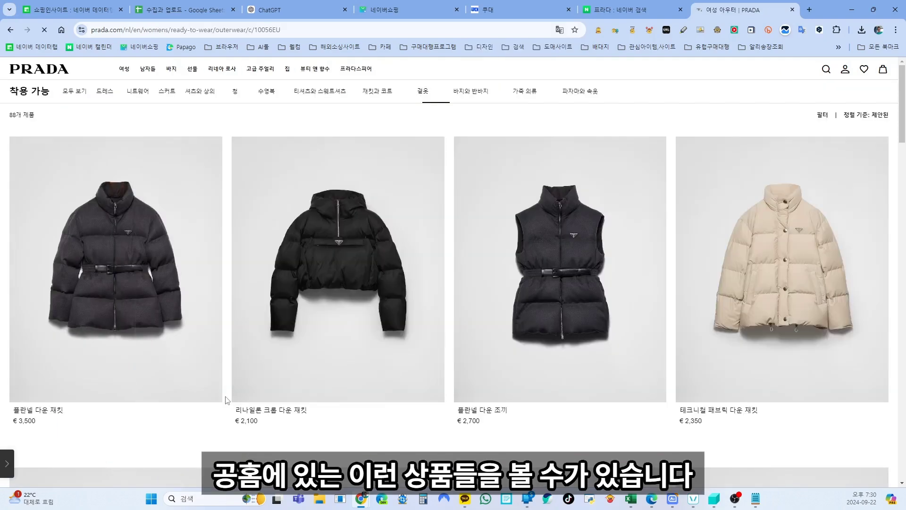
{"action": "scroll", "coordinate": [228, 406], "scroll_direction": "down", "scroll_amount": 10}
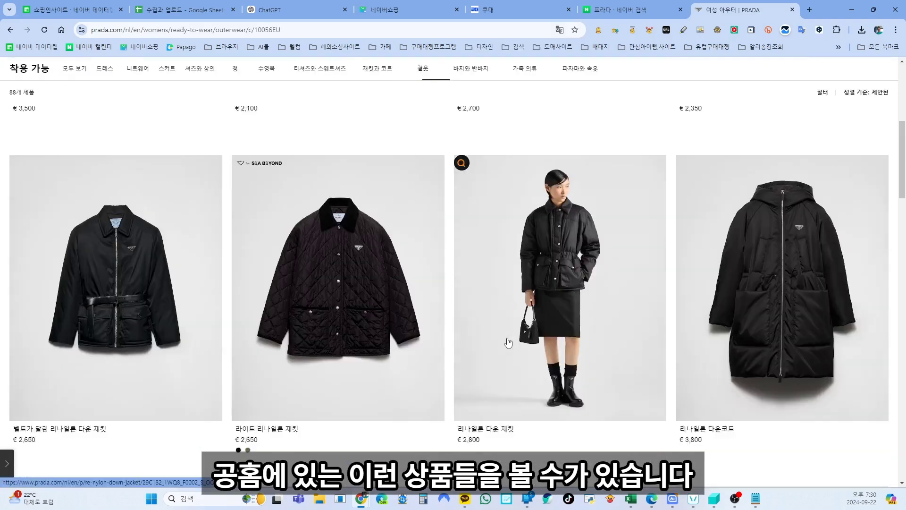
Step: Open the 리나일론 크롭 다운 재킷 product page from the women's outerwear list and copy its name
{"action": "scroll", "coordinate": [476, 361], "scroll_direction": "down", "scroll_amount": 4}
{"action": "scroll", "coordinate": [475, 361], "scroll_direction": "up", "scroll_amount": 15}
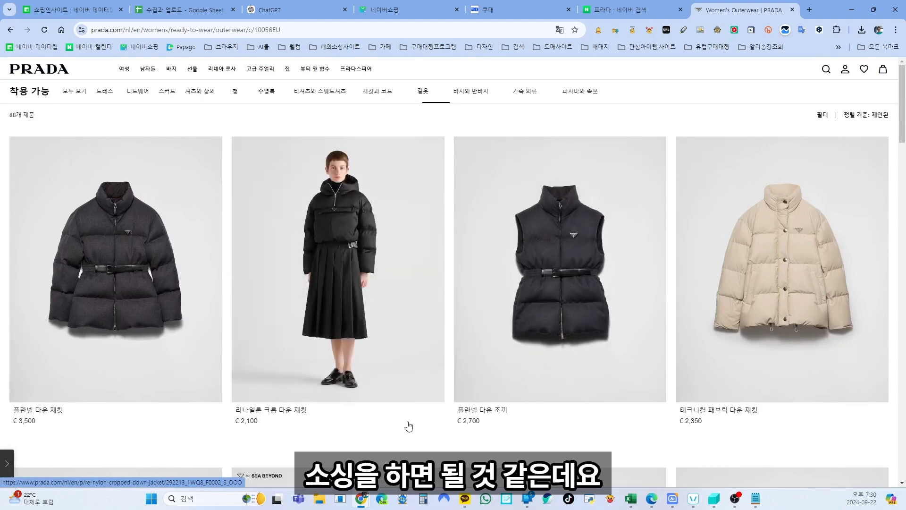
{"action": "left_click", "coordinate": [344, 228]}
{"action": "left_click_drag", "start_coordinate": [513, 190], "coordinate": [648, 190]}
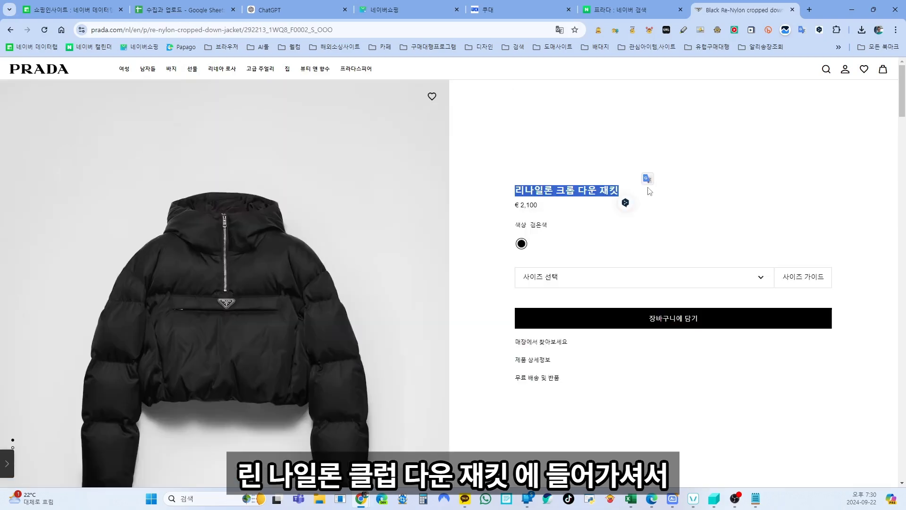
Step: Search Naver Shopping for 프라다 리나일론 크롭 다운 재킷 and check whether the same jacket is already listed
{"action": "left_click", "coordinate": [616, 11]}
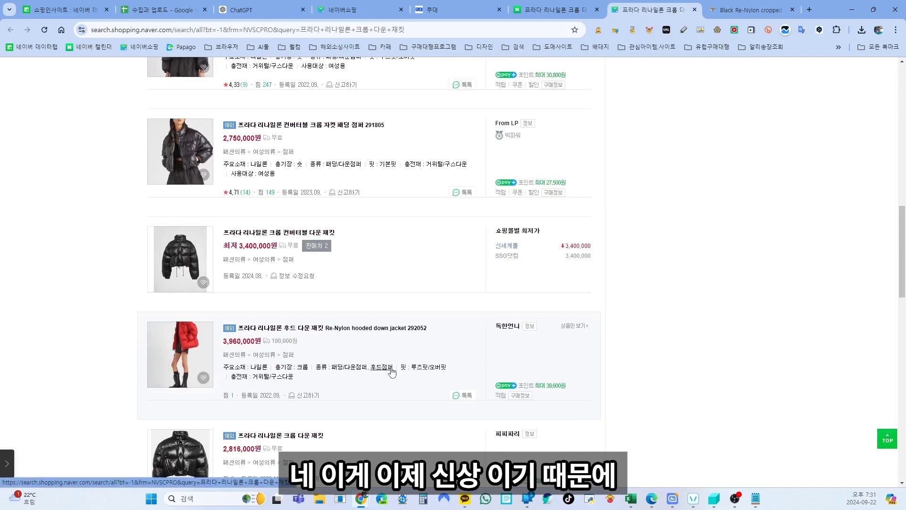
{"action": "scroll", "coordinate": [391, 372], "scroll_direction": "down", "scroll_amount": 8}
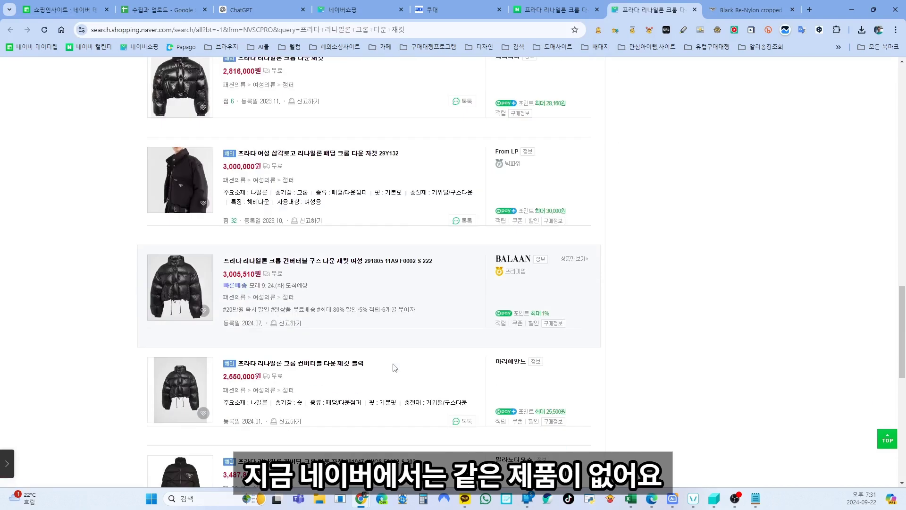
{"action": "scroll", "coordinate": [395, 367], "scroll_direction": "up", "scroll_amount": 3}
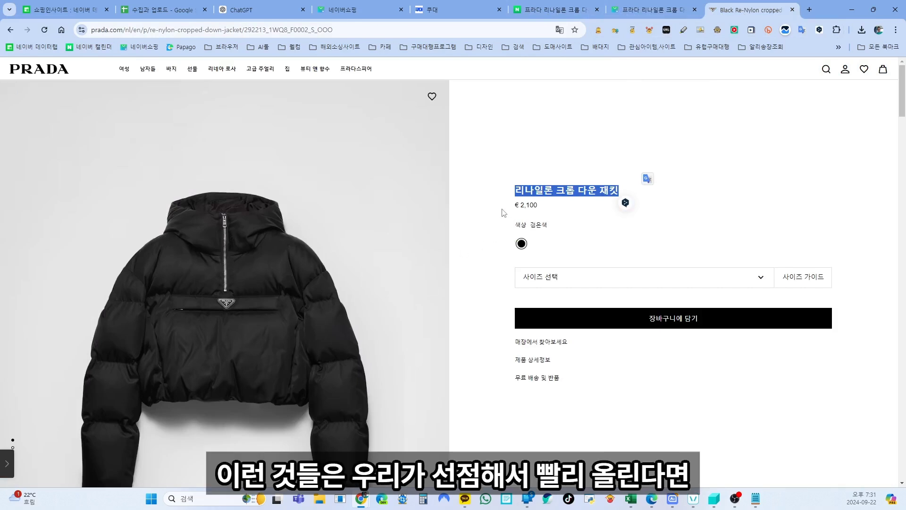
{"action": "left_click", "coordinate": [711, 194]}
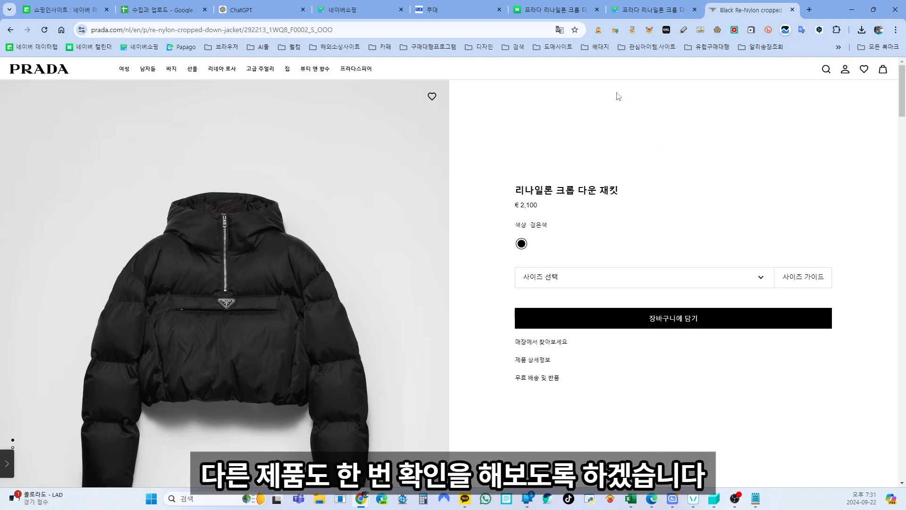
Step: Open Prada's 플란넬 다운 조끼 product page and look up 프라다 플란넬 다운 조끼 in the full Naver Shopping listings
{"action": "left_click", "coordinate": [17, 32]}
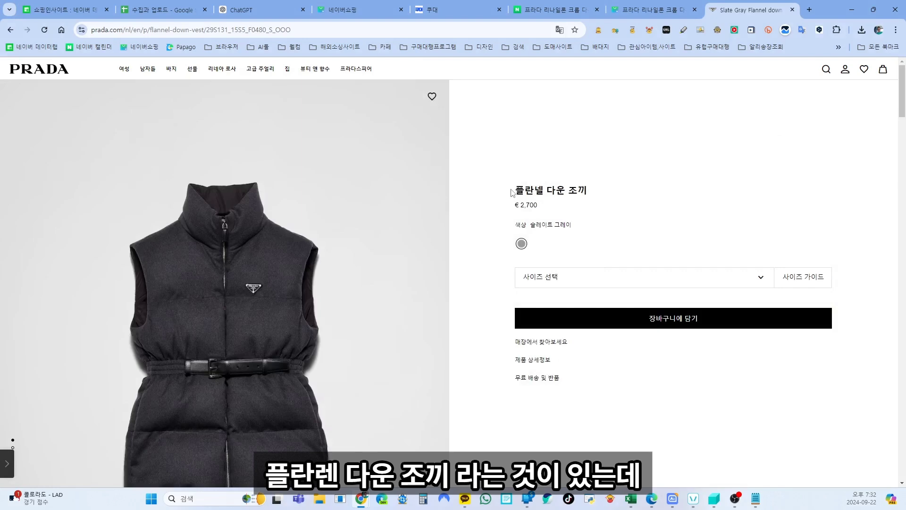
{"action": "left_click_drag", "start_coordinate": [511, 191], "coordinate": [611, 190]}
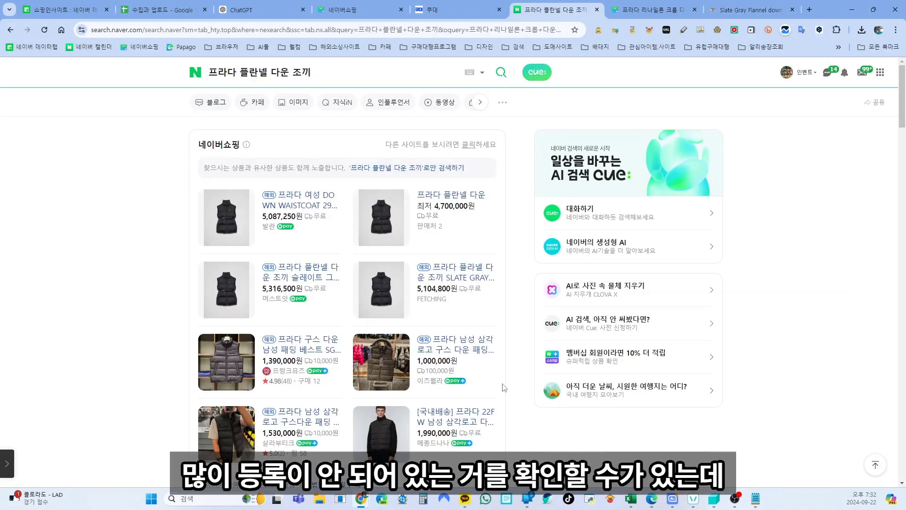
{"action": "scroll", "coordinate": [504, 387], "scroll_direction": "down", "scroll_amount": 2}
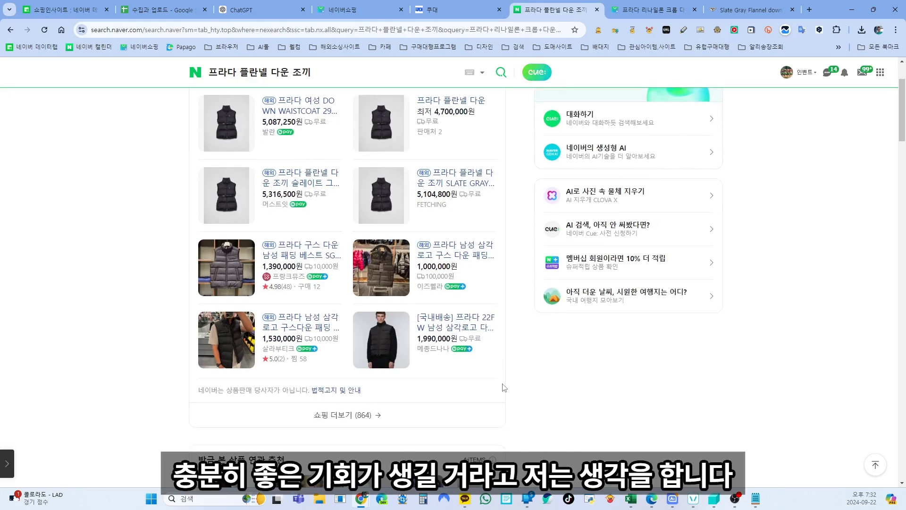
{"action": "left_click", "coordinate": [471, 414]}
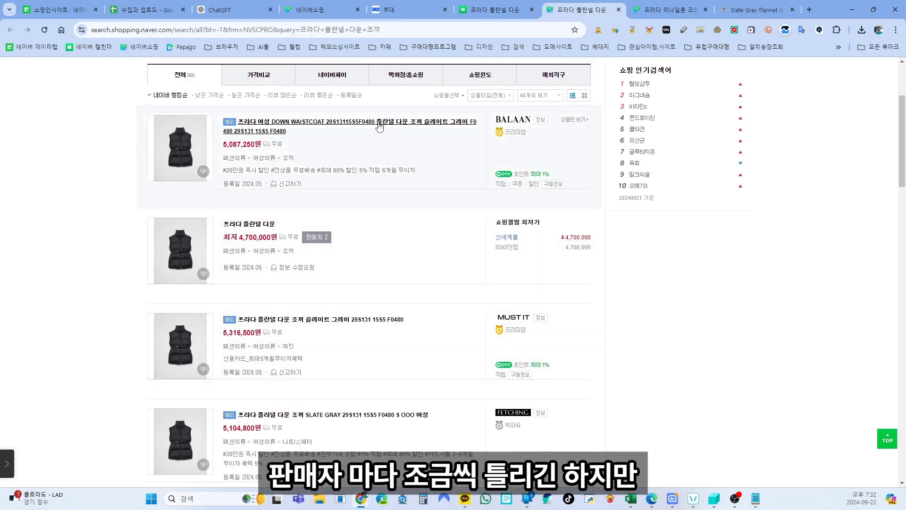
Step: Compare the flannel down vest offers on BALAAN, MUST IT and Shinsegae Mall for price and customs duty terms
{"action": "left_click", "coordinate": [439, 122]}
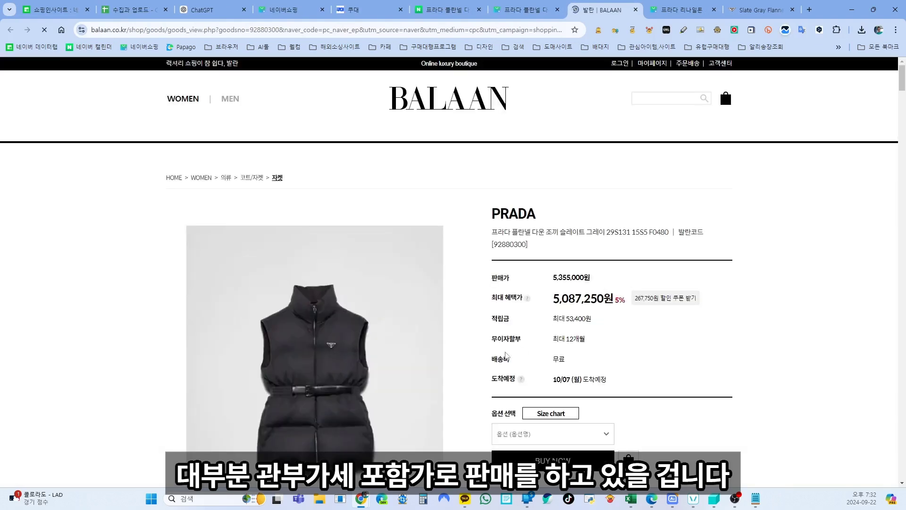
{"action": "scroll", "coordinate": [461, 374], "scroll_direction": "down", "scroll_amount": 15}
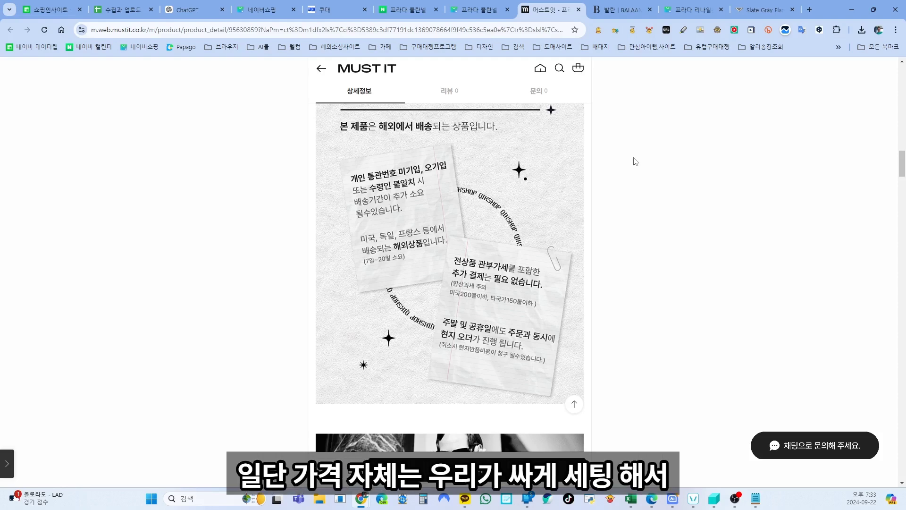
{"action": "left_click", "coordinate": [479, 13]}
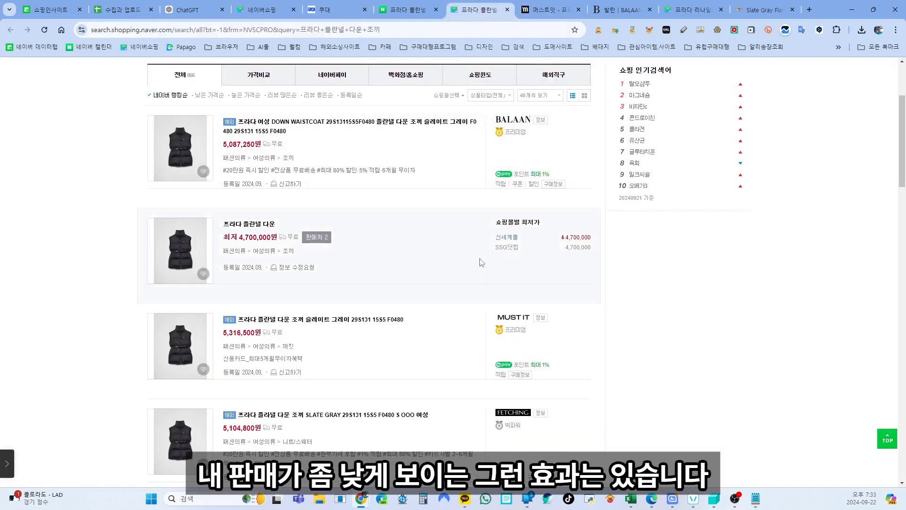
{"action": "left_click", "coordinate": [513, 238]}
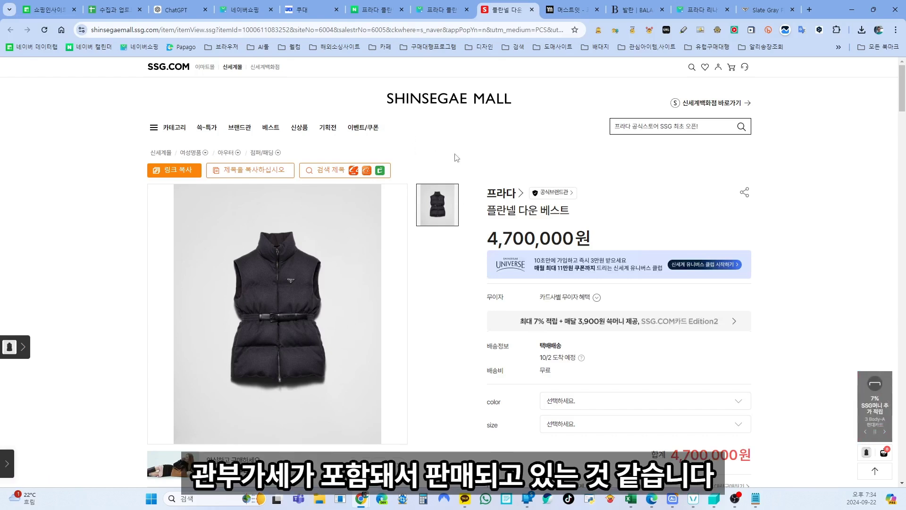
{"action": "left_click", "coordinate": [438, 10]}
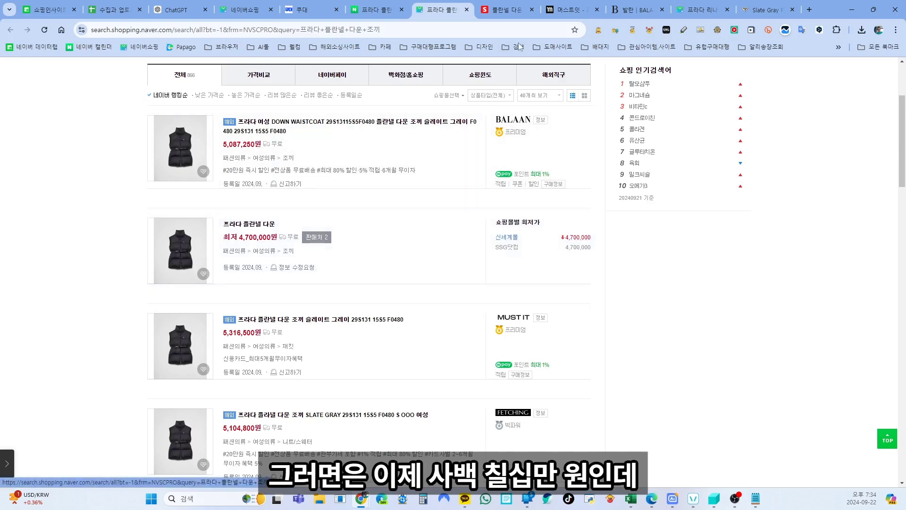
Step: Set the 수집가격 to 2700 in the 판매가계산 sheet of the 수집과 업로드 spreadsheet
{"action": "left_click", "coordinate": [760, 10]}
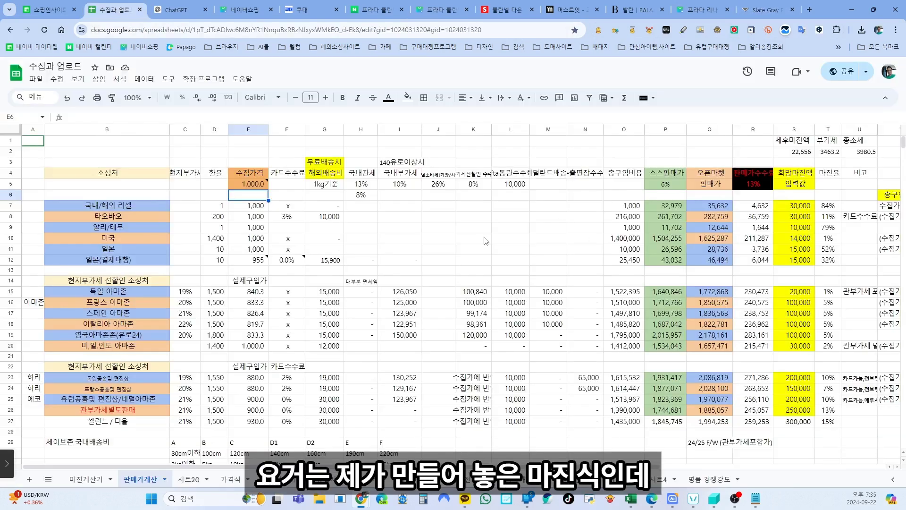
{"action": "left_click", "coordinate": [251, 185]}
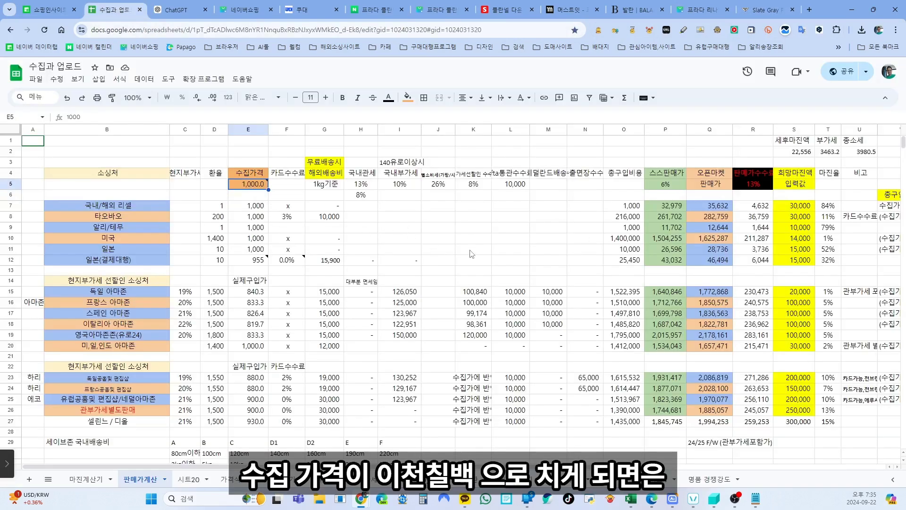
{"action": "type", "text": "2700"}
{"action": "key", "text": "Return"}
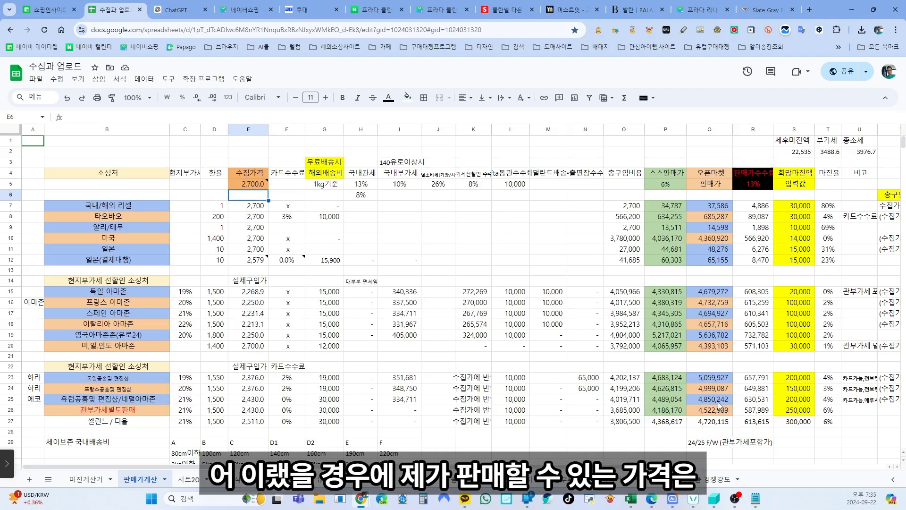
Step: Try a 희망마진액 of 400000 in the 유럽공홈및 편집샵/네덜아마존 row
{"action": "left_click", "coordinate": [793, 399]}
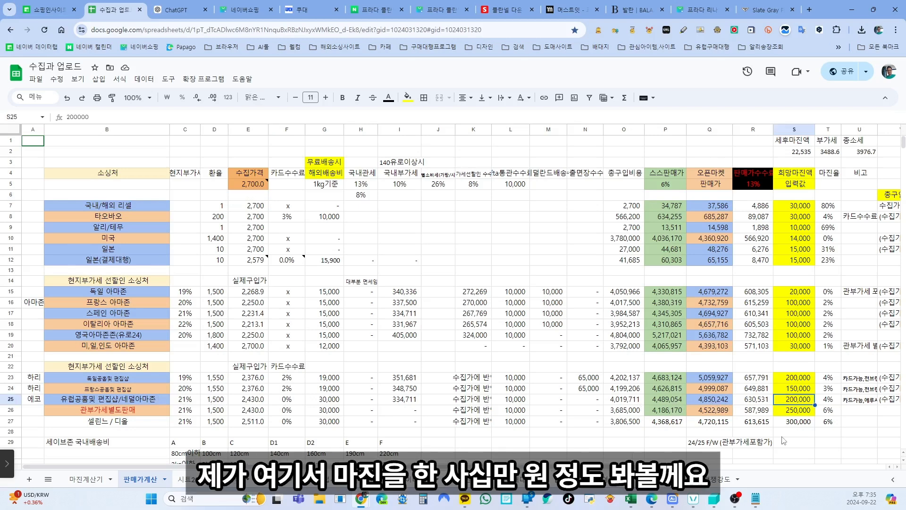
{"action": "type", "text": "400000"}
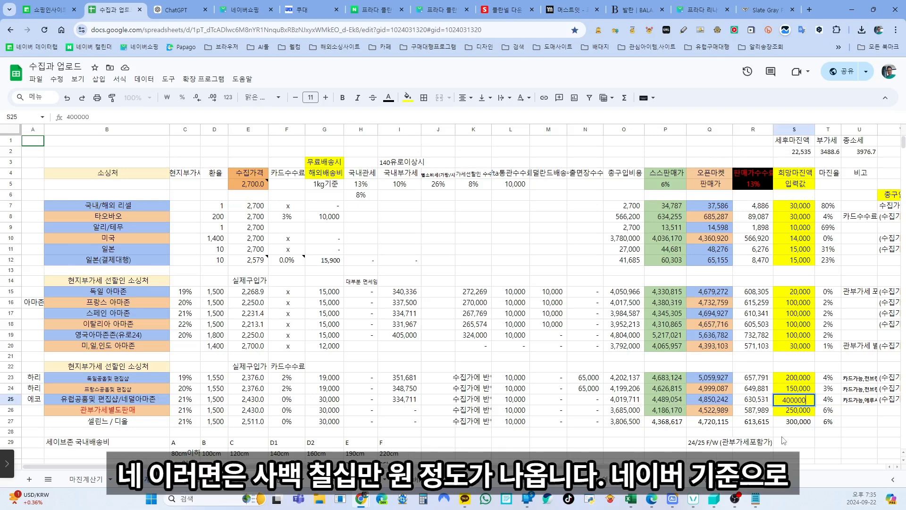
{"action": "key", "text": "Return"}
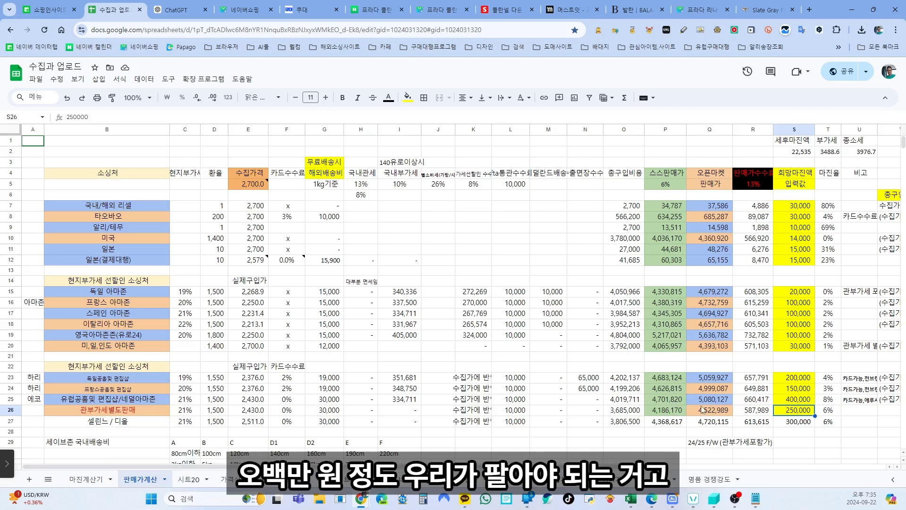
Step: Set the 희망마진액 in the 유럽공홈및 편집샵/네덜아마존 row to 350000
{"action": "left_click", "coordinate": [792, 400]}
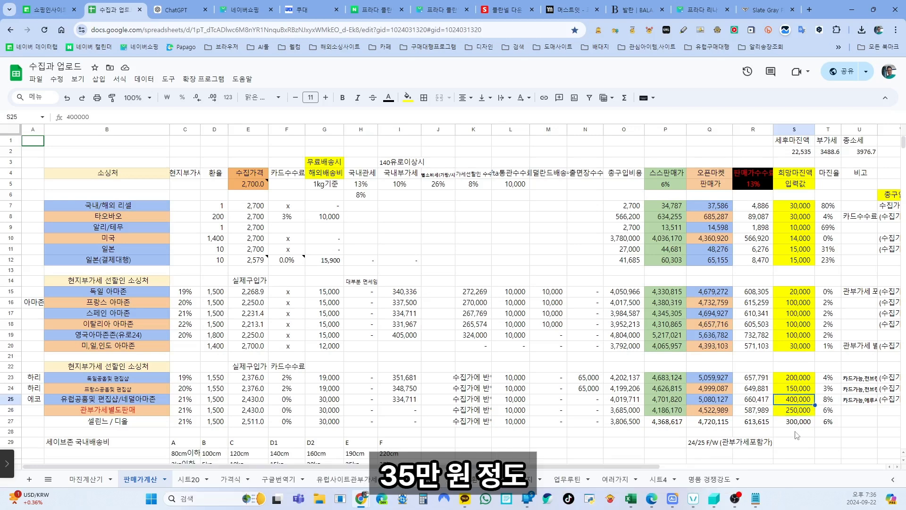
{"action": "type", "text": "350000"}
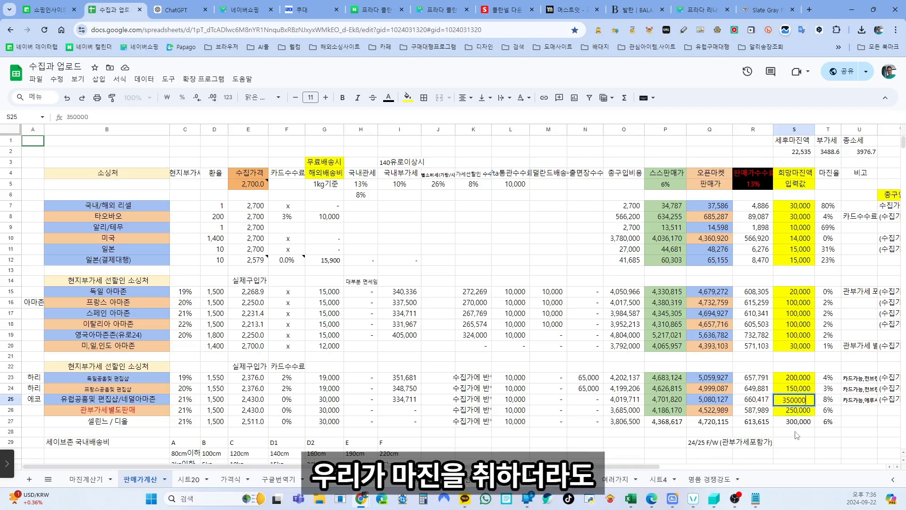
{"action": "key", "text": "Return"}
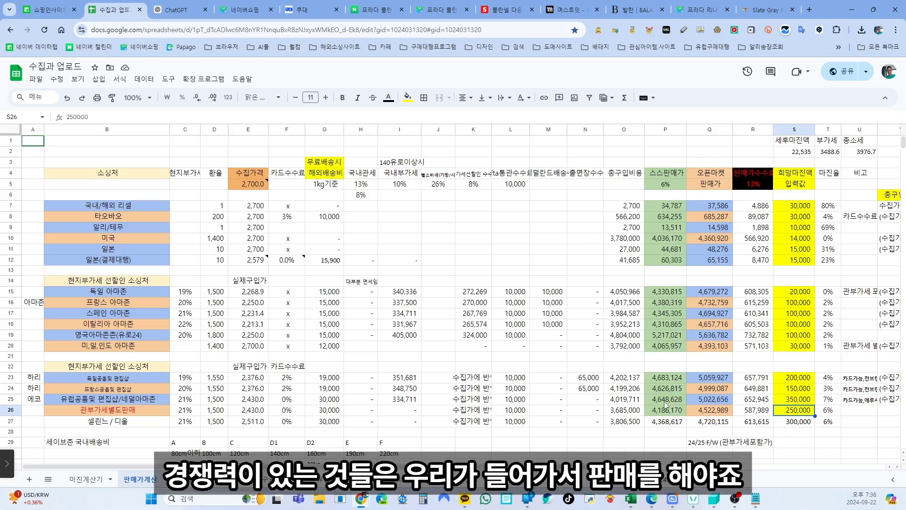
Step: Collect the images from Prada's 플란넬 다운 조끼 page with the 쿠대 가제트 browser extension
{"action": "left_click", "coordinate": [765, 9]}
{"action": "left_click", "coordinate": [676, 143]}
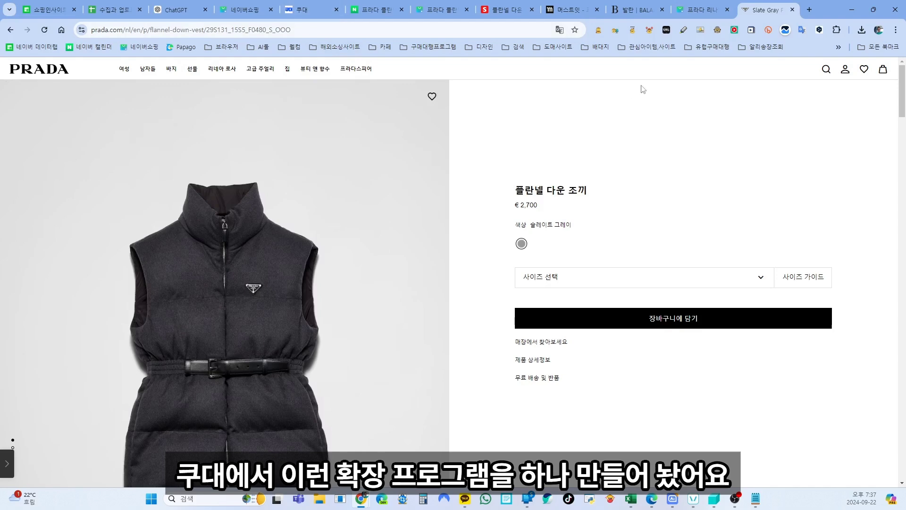
{"action": "left_click", "coordinate": [717, 30]}
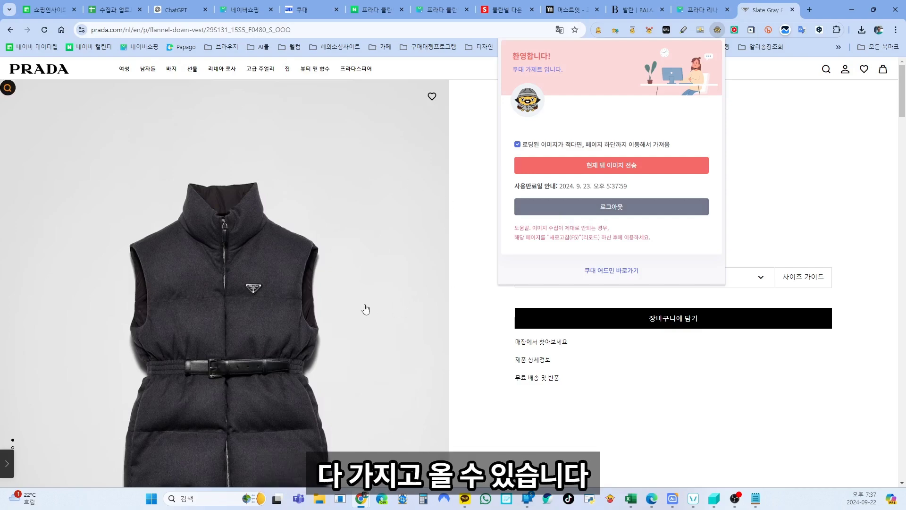
{"action": "left_click", "coordinate": [630, 267]}
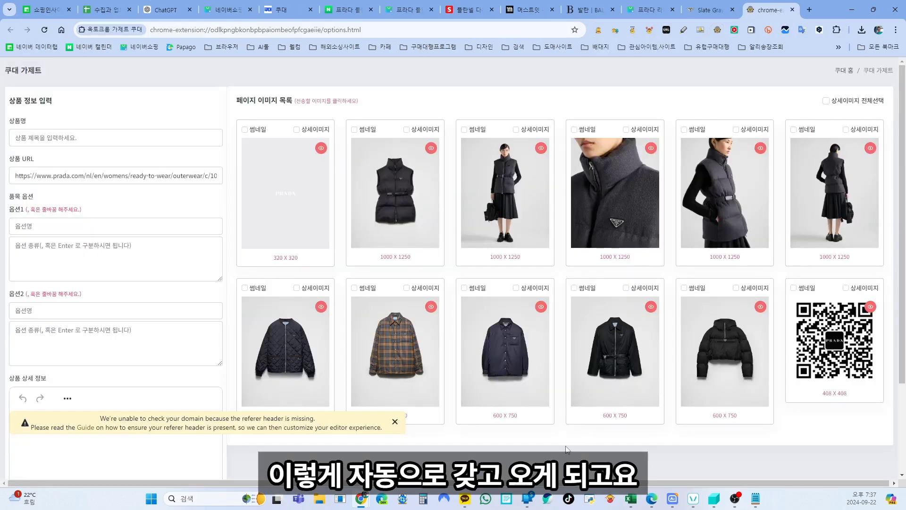
Step: Select the five 1000 x 1250 vest photos as detail images (상세이미지)
{"action": "left_click", "coordinate": [397, 193]}
{"action": "left_click", "coordinate": [496, 195]}
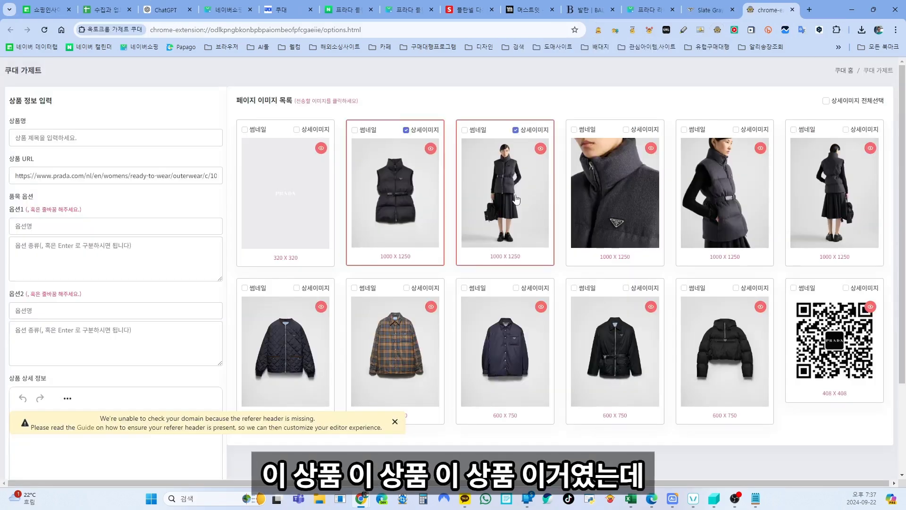
{"action": "left_click", "coordinate": [610, 194]}
{"action": "left_click", "coordinate": [705, 200]}
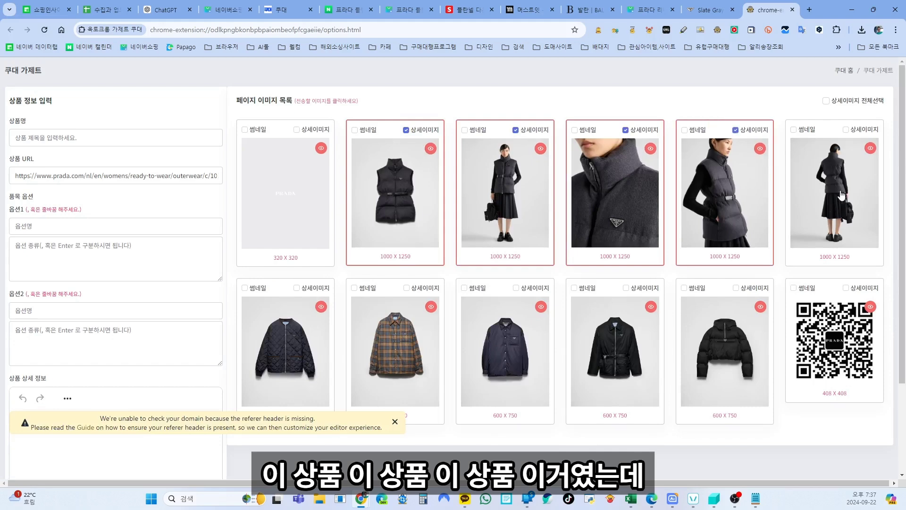
{"action": "left_click", "coordinate": [821, 217]}
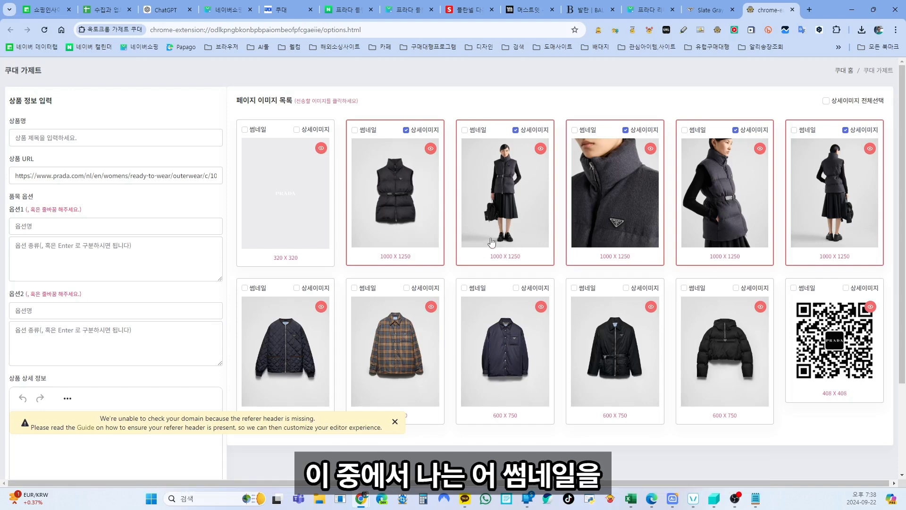
Step: Mark the same five vest photos as thumbnails (썸네일) too
{"action": "left_click", "coordinate": [355, 130]}
{"action": "left_click", "coordinate": [587, 136]}
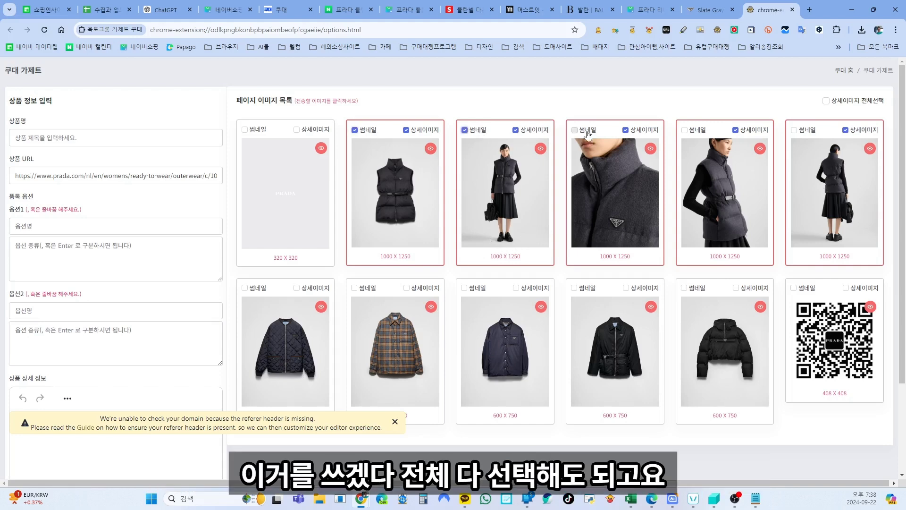
{"action": "left_click", "coordinate": [703, 136]}
{"action": "left_click", "coordinate": [794, 130]}
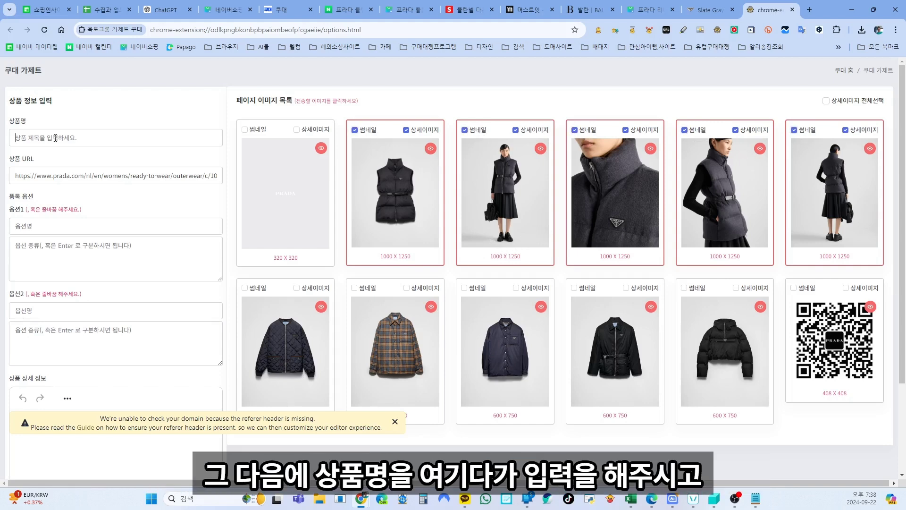
Step: Name the product 프라다 플란넬 다운 조끼 and send it to 쿠대 as an overseas product (해외 상품)
{"action": "type", "text": "프라다 플란넬 다운 조끼"}
{"action": "left_click", "coordinate": [37, 225]}
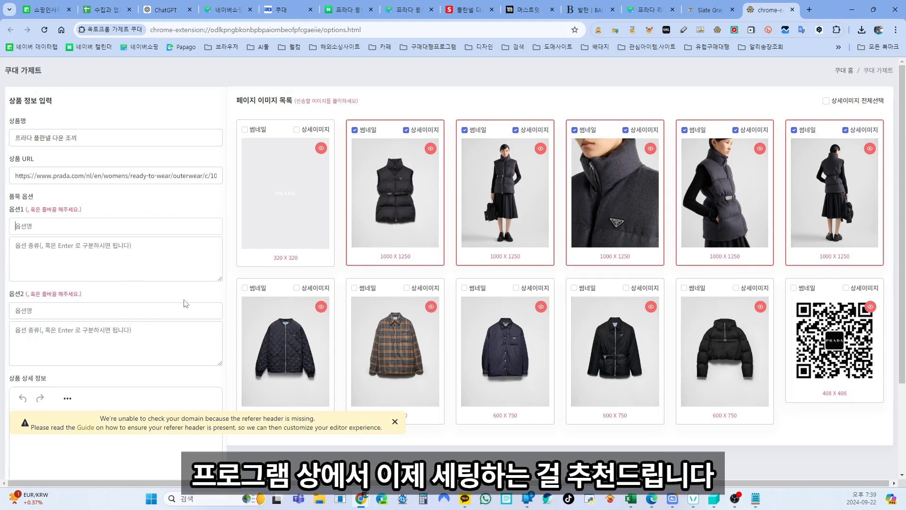
{"action": "scroll", "coordinate": [186, 304], "scroll_direction": "down", "scroll_amount": 3}
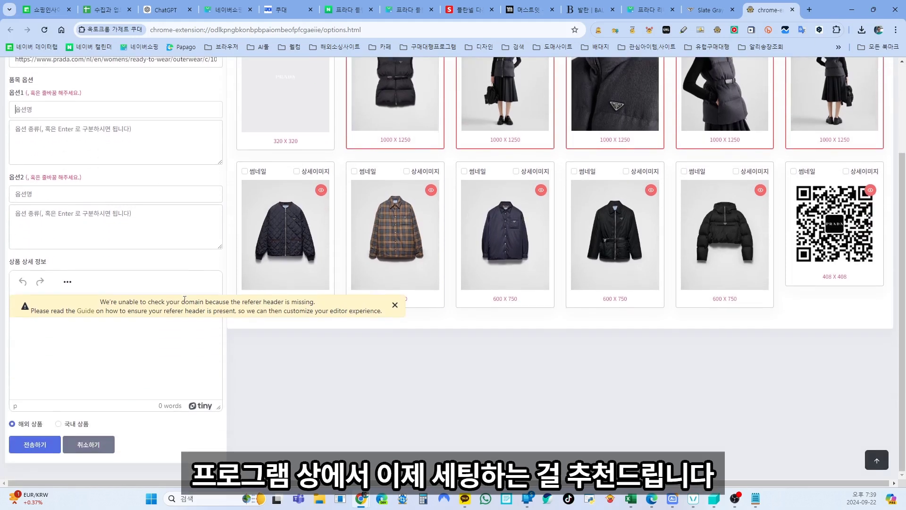
{"action": "left_click", "coordinate": [40, 448]}
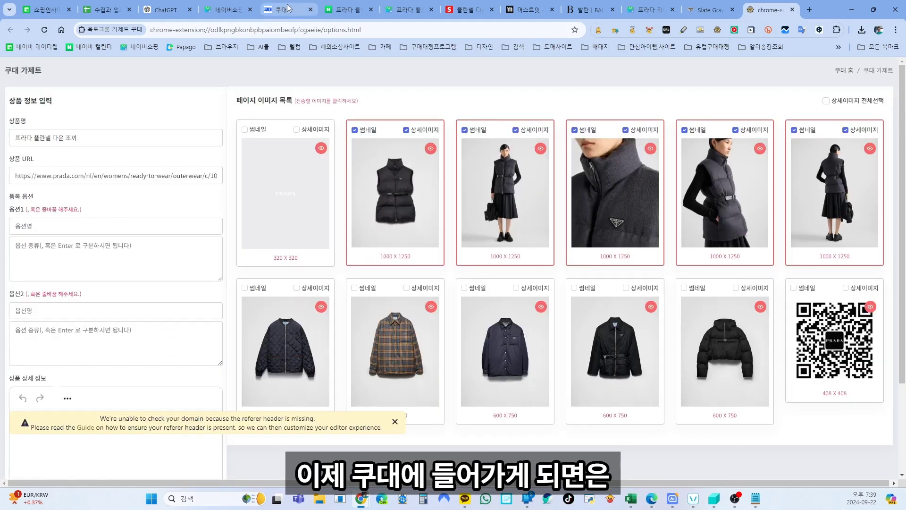
Step: Switch to 쿠대 and open the collected 프라다 플란넬 다운 조끼 for editing from the manual products (상품(수동))
{"action": "left_click", "coordinate": [288, 8]}
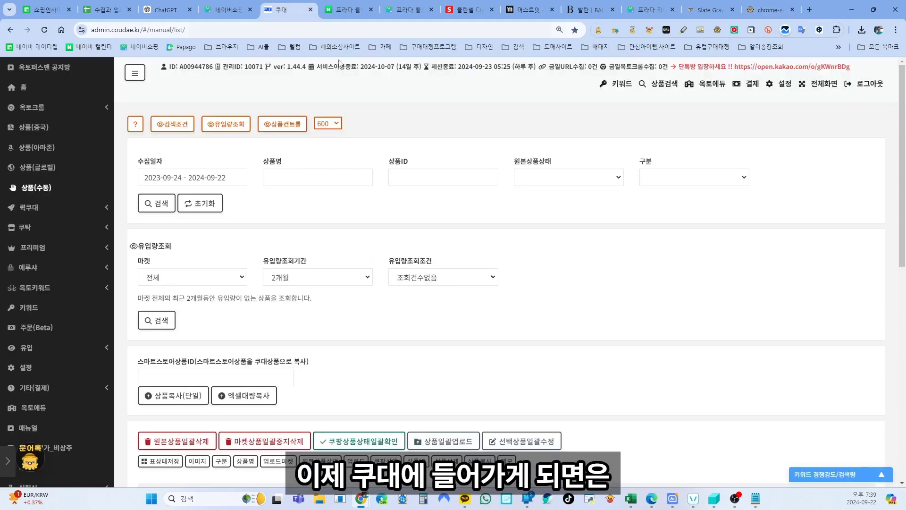
{"action": "left_click", "coordinate": [39, 190]}
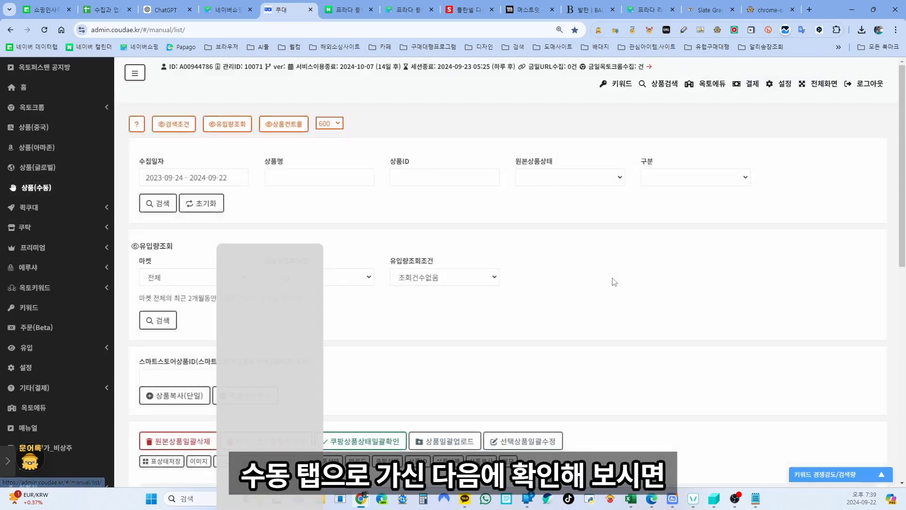
{"action": "scroll", "coordinate": [610, 272], "scroll_direction": "down", "scroll_amount": 5}
{"action": "scroll", "coordinate": [610, 270], "scroll_direction": "down", "scroll_amount": 3}
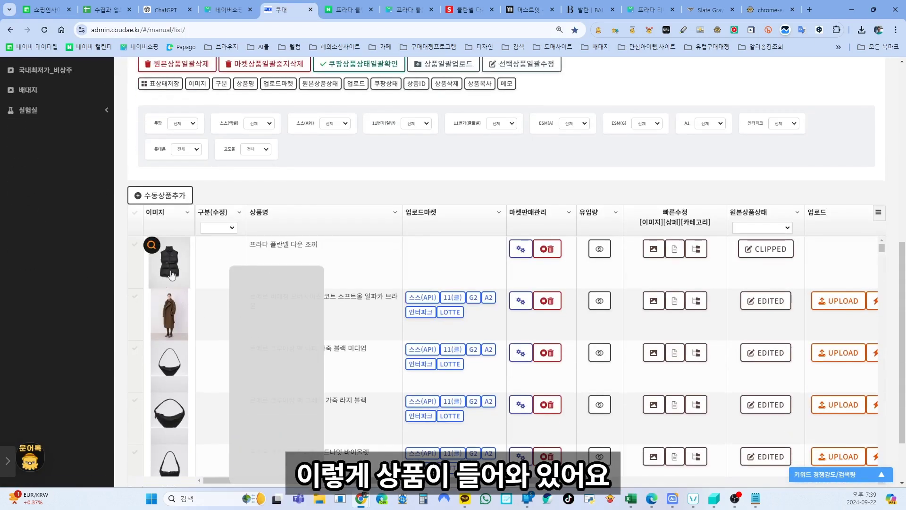
{"action": "left_click", "coordinate": [765, 249]}
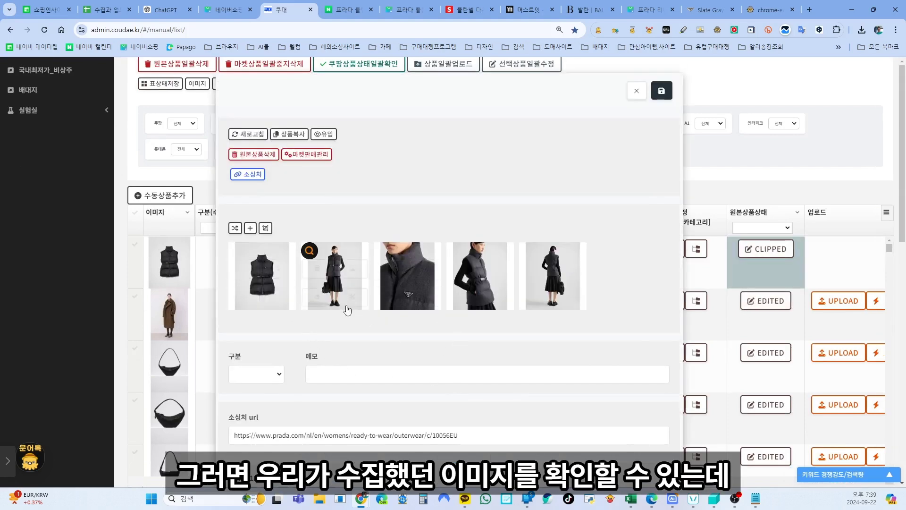
Step: Reorder the thumbnails so the product-only vest photo comes first and the side-view model photo second
{"action": "left_click_drag", "start_coordinate": [480, 276], "coordinate": [262, 279]}
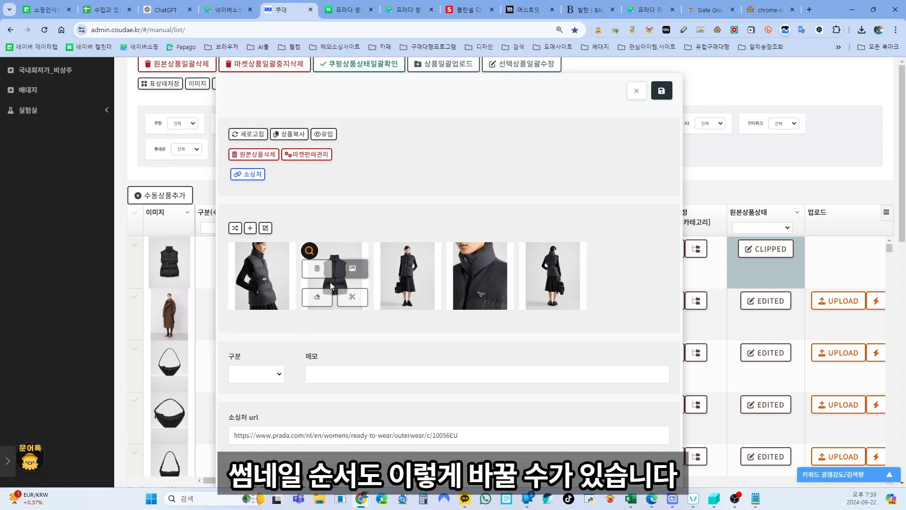
{"action": "left_click_drag", "start_coordinate": [335, 279], "coordinate": [262, 279]}
Step: Rename the vest's single option (단일옵션) as 사이즈
{"action": "scroll", "coordinate": [499, 371], "scroll_direction": "down", "scroll_amount": 10}
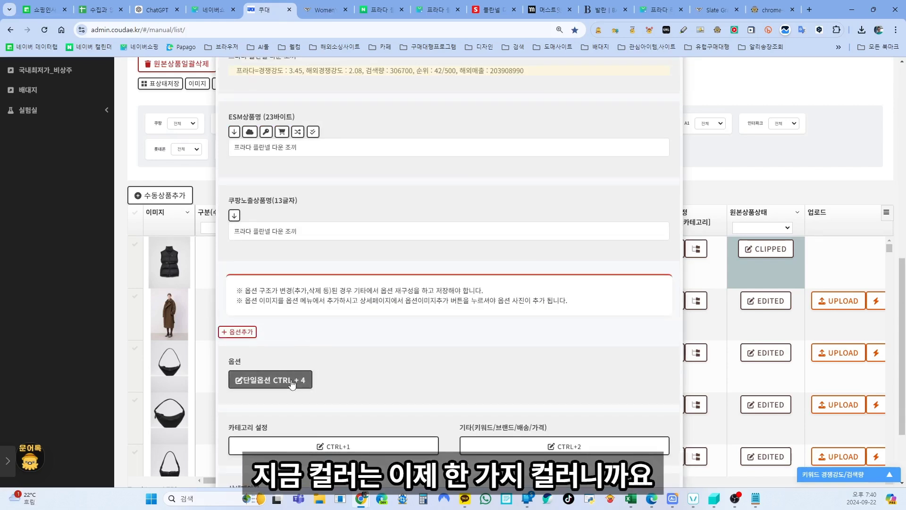
{"action": "left_click", "coordinate": [292, 382]}
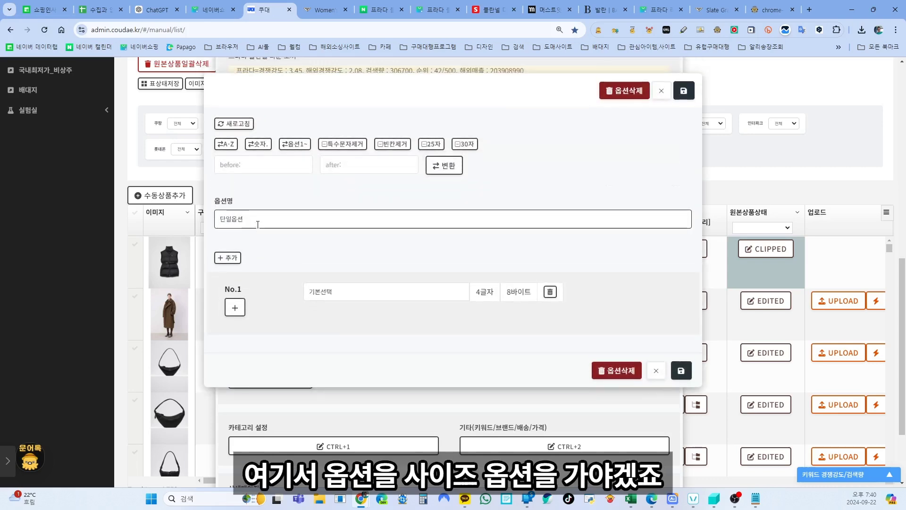
{"action": "double_click", "coordinate": [250, 224]}
{"action": "type", "text": "사이즈"}
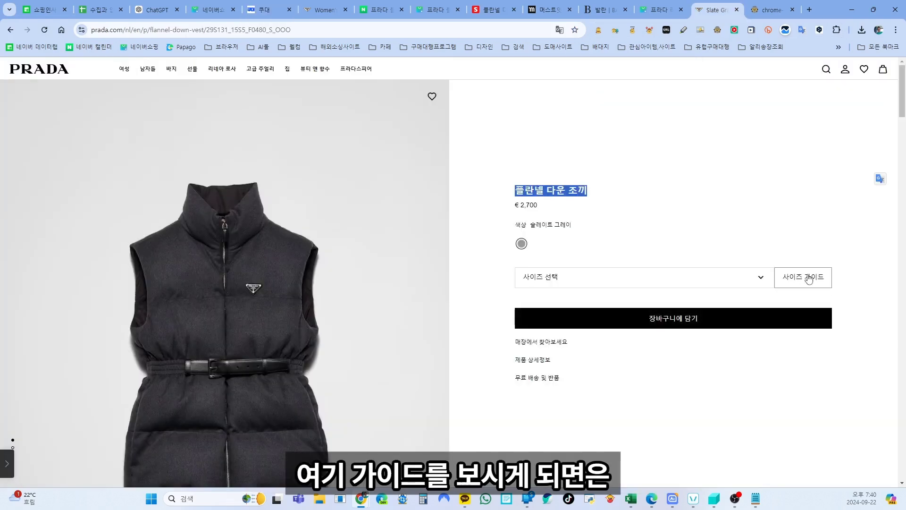
Step: Consult Prada's size guide for the vest and expand the 사이즈 option to five entries
{"action": "left_click", "coordinate": [805, 277]}
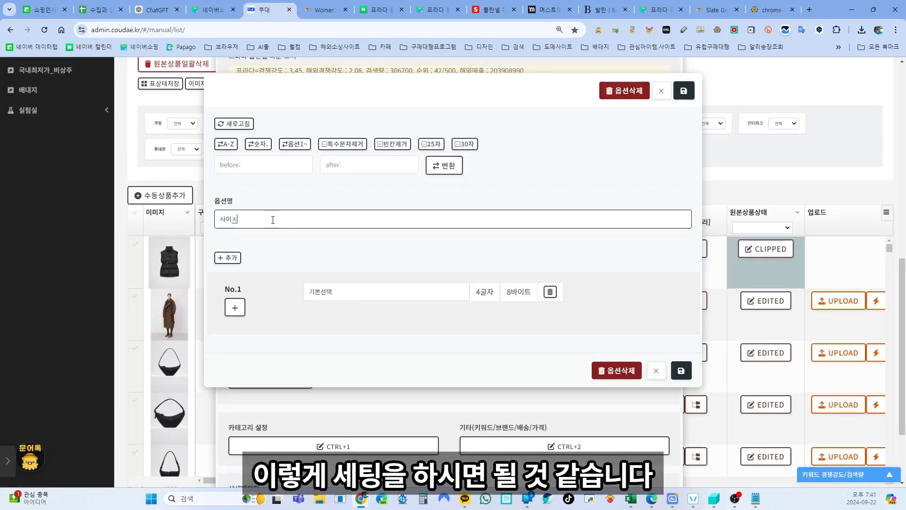
{"action": "left_click", "coordinate": [228, 257]}
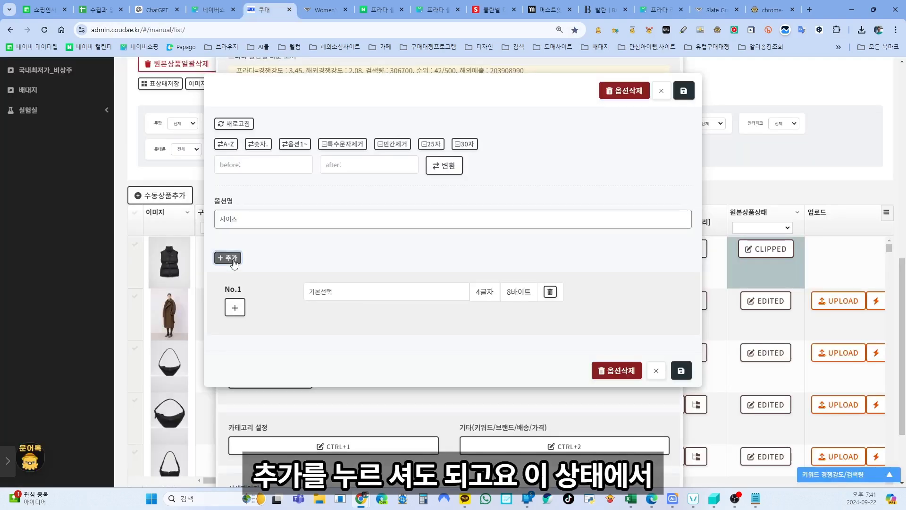
{"action": "left_click", "coordinate": [278, 217]}
{"action": "key", "text": "Return"}
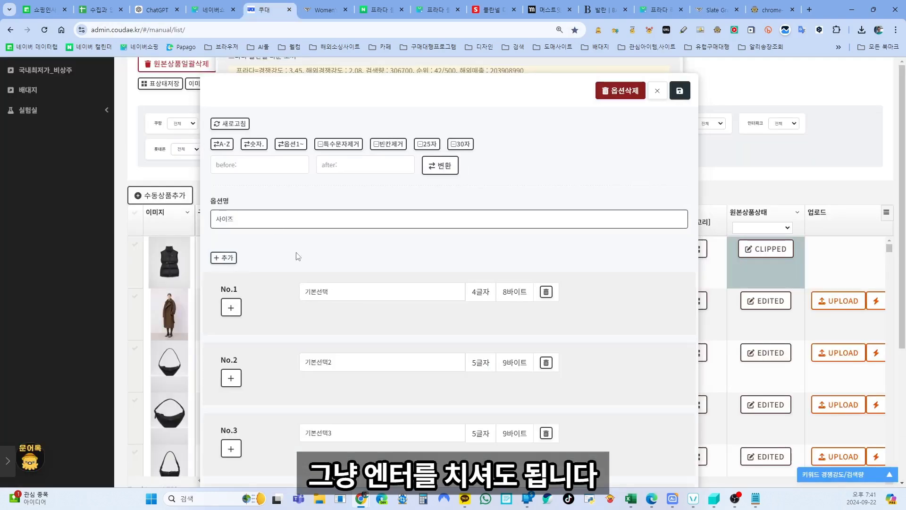
Step: Name the five size entries 33, 44, 55, 66 and 77 and save the option
{"action": "left_click_drag", "start_coordinate": [331, 293], "coordinate": [292, 296]}
{"action": "type", "text": "3"}
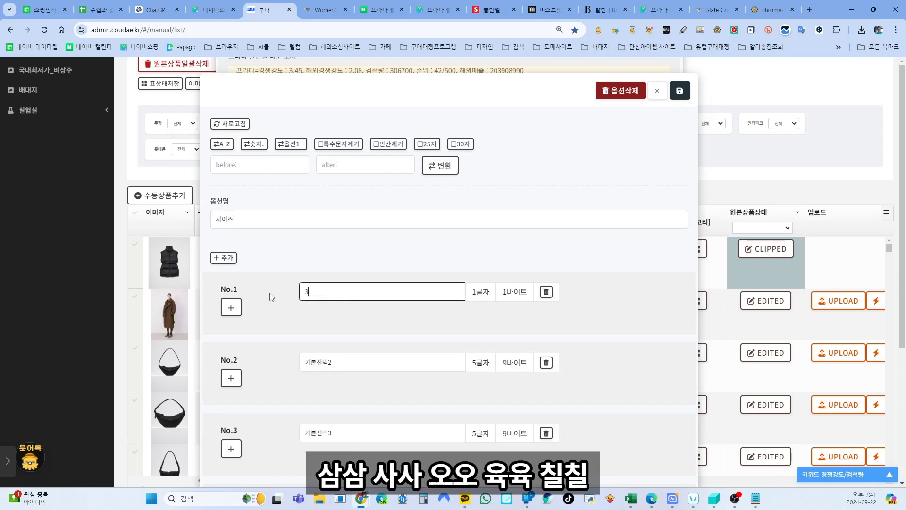
{"action": "type", "text": "3"}
{"action": "left_click_drag", "start_coordinate": [348, 365], "coordinate": [240, 355]}
{"action": "type", "text": "44"}
{"action": "left_click_drag", "start_coordinate": [332, 433], "coordinate": [238, 417]}
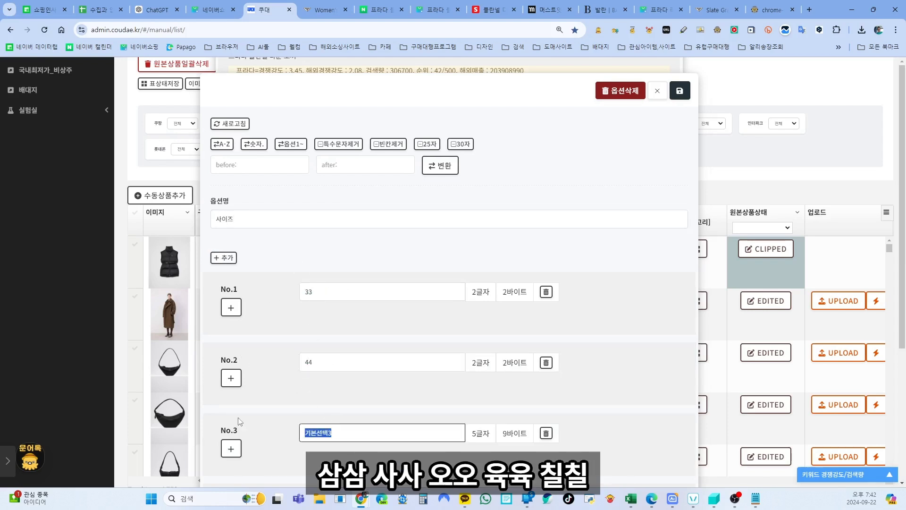
{"action": "type", "text": "55"}
{"action": "scroll", "coordinate": [237, 418], "scroll_direction": "down", "scroll_amount": 4}
{"action": "left_click_drag", "start_coordinate": [333, 305], "coordinate": [273, 309]}
{"action": "type", "text": "66"}
{"action": "left_click_drag", "start_coordinate": [333, 376], "coordinate": [263, 374]}
{"action": "type", "text": "7"}
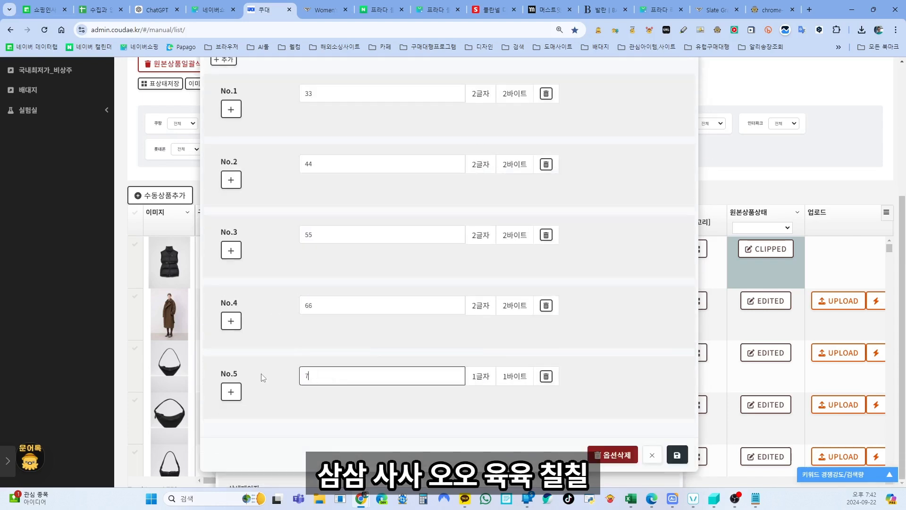
{"action": "type", "text": "7"}
{"action": "left_click", "coordinate": [676, 454]}
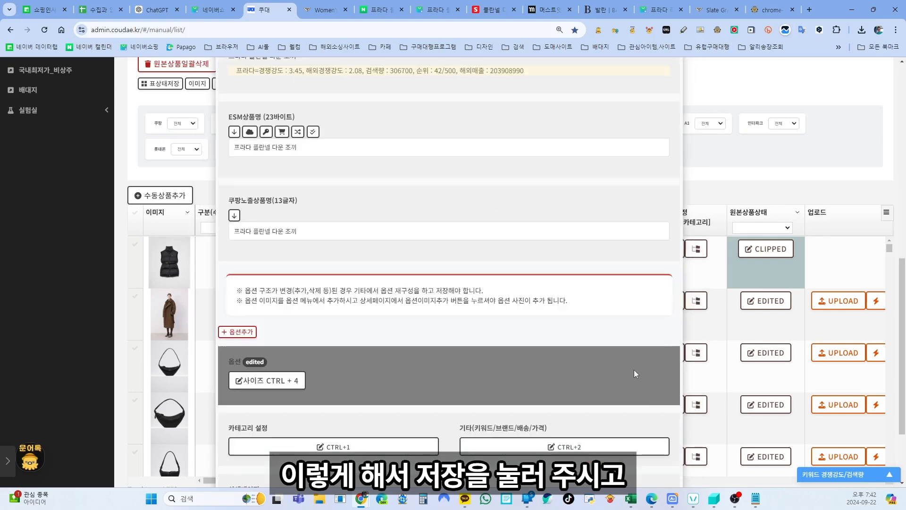
Step: Review the marketplace categories assigned to the vest and save the category settings (카테고리 설정)
{"action": "scroll", "coordinate": [581, 323], "scroll_direction": "down", "scroll_amount": 2}
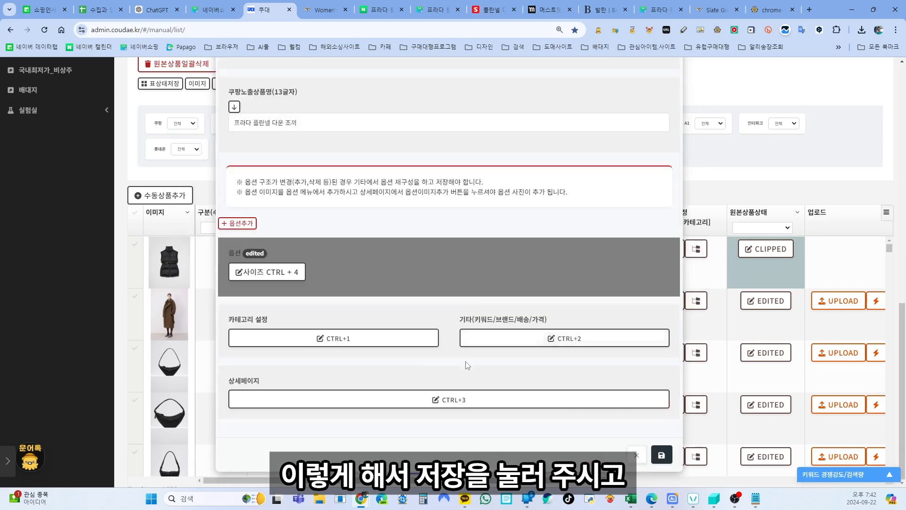
{"action": "left_click", "coordinate": [379, 340]}
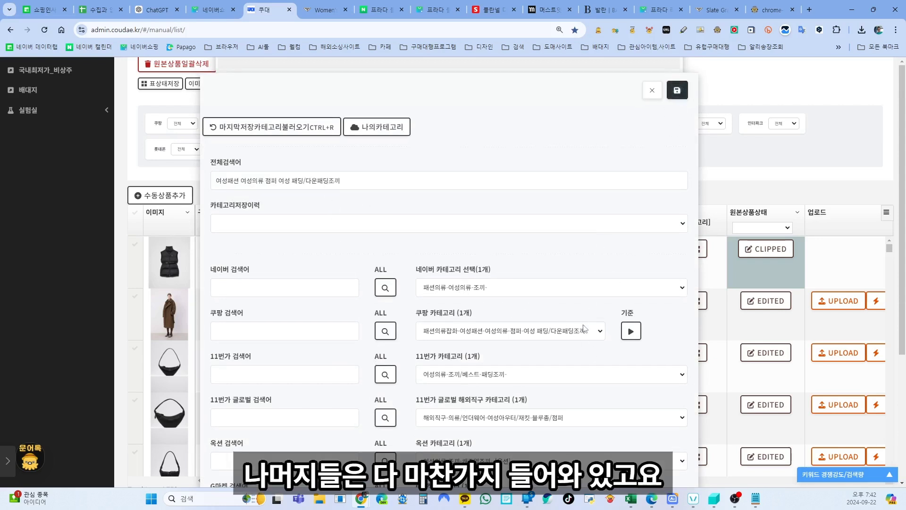
{"action": "scroll", "coordinate": [547, 273], "scroll_direction": "down", "scroll_amount": 3}
{"action": "scroll", "coordinate": [547, 423], "scroll_direction": "up", "scroll_amount": 3}
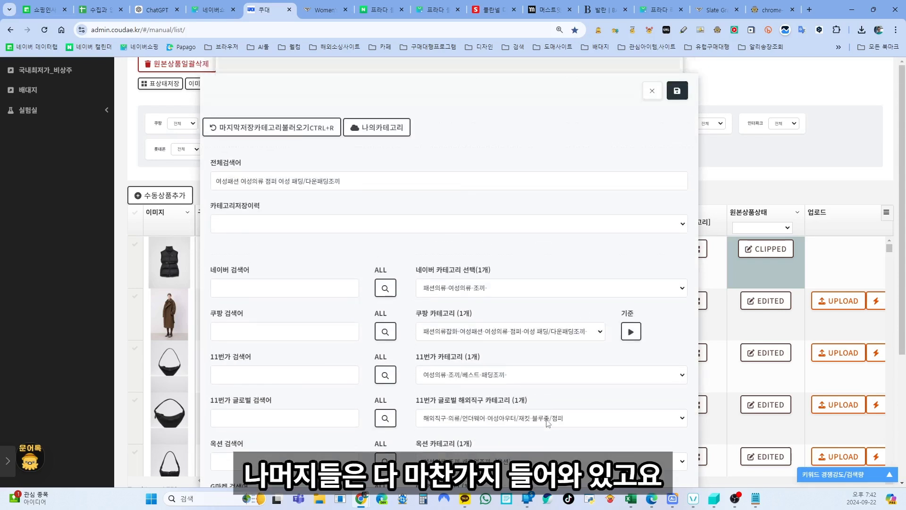
{"action": "left_click", "coordinate": [677, 91]}
Step: Set the brand (브랜드) to 프라다 in the vest's keyword, brand, shipping and price settings (기타)
{"action": "left_click", "coordinate": [585, 337]}
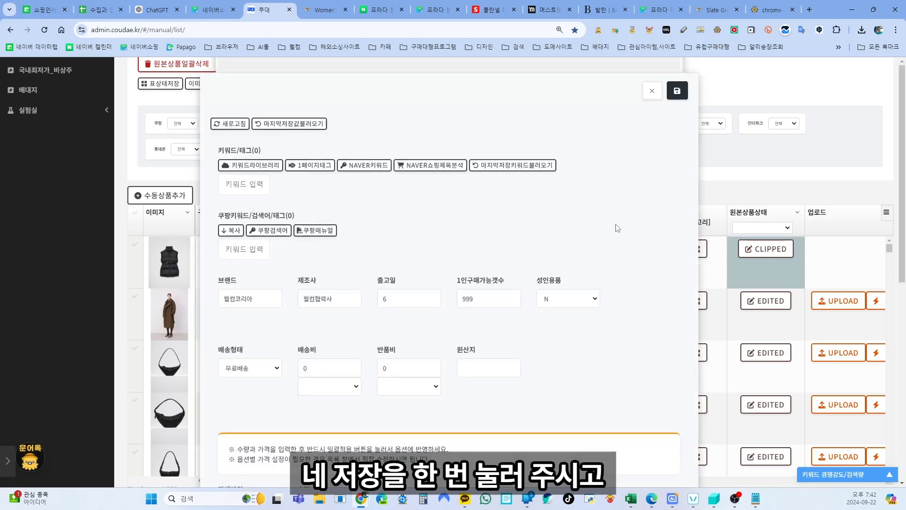
{"action": "left_click_drag", "start_coordinate": [255, 299], "coordinate": [199, 300]}
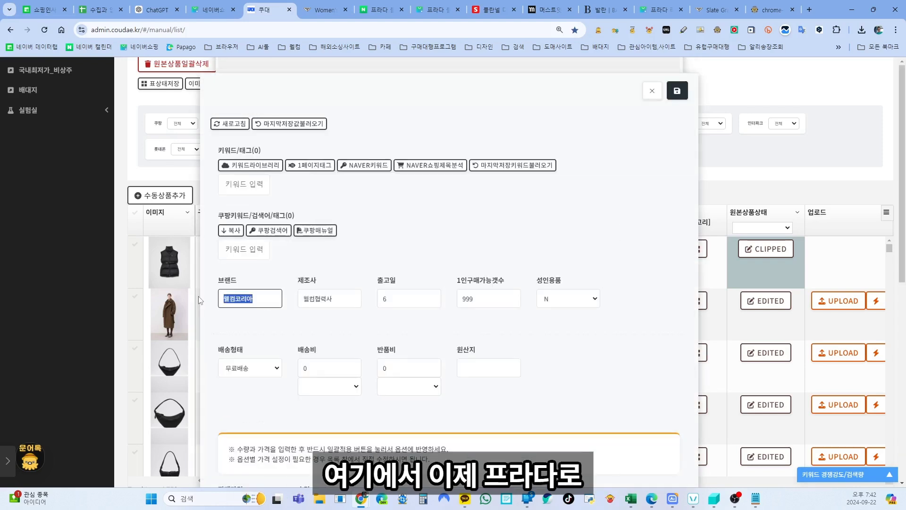
{"action": "type", "text": "프라단"}
{"action": "left_click", "coordinate": [418, 329]}
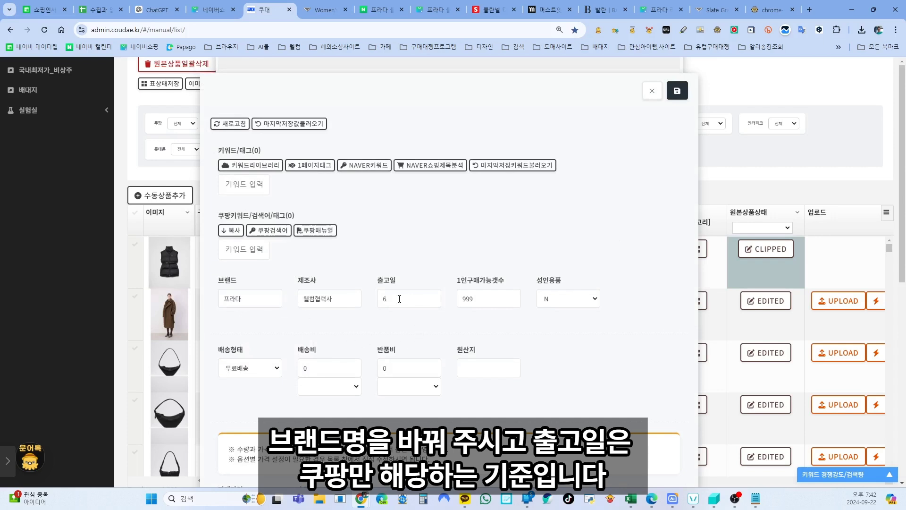
{"action": "left_click_drag", "start_coordinate": [399, 298], "coordinate": [388, 318]}
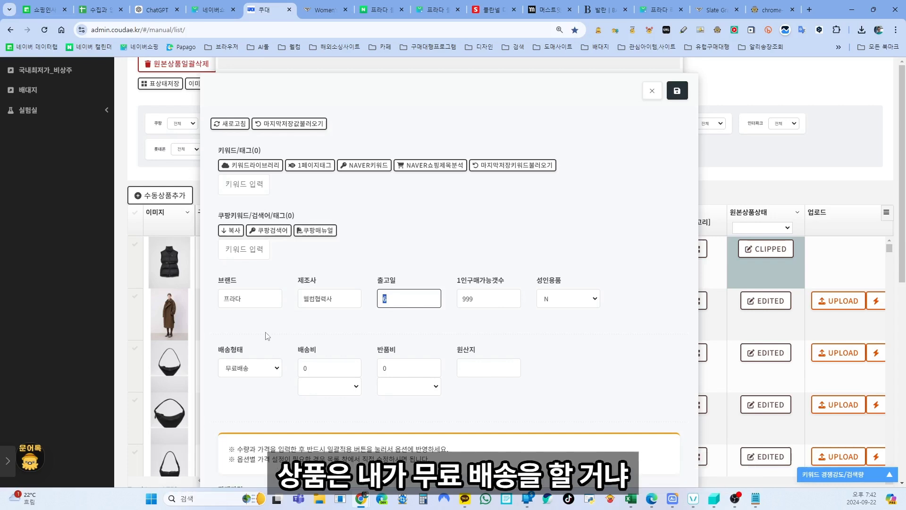
Step: Choose free shipping (무료배송) and set both the shipping fee (배송비) and return fee (반품비) to 50000
{"action": "left_click", "coordinate": [268, 369]}
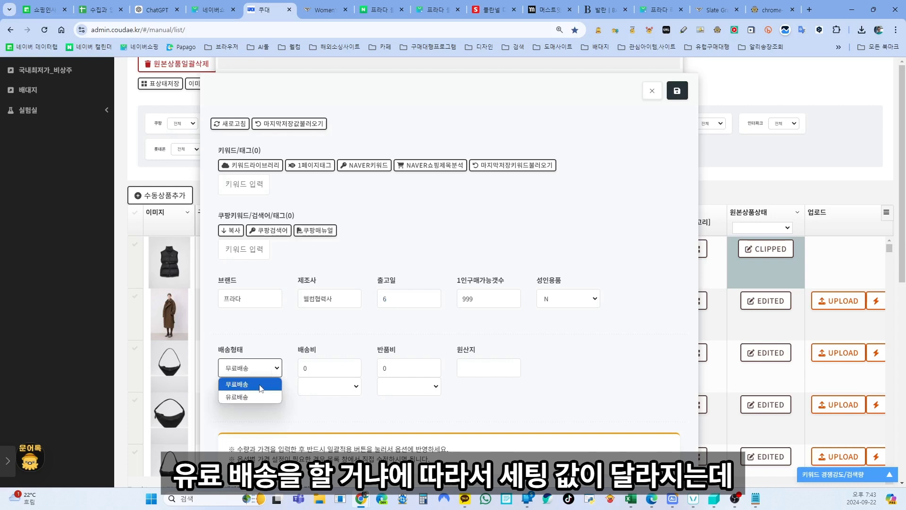
{"action": "left_click", "coordinate": [259, 385]}
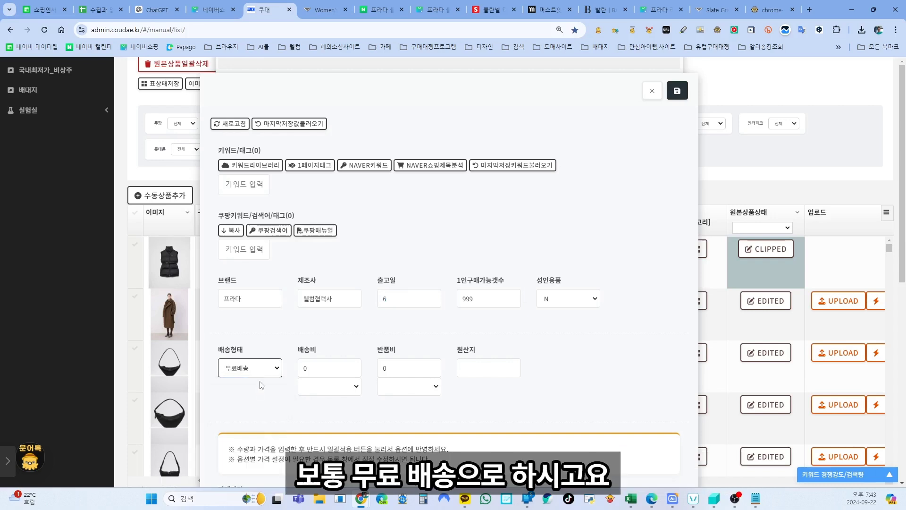
{"action": "left_click", "coordinate": [338, 390]}
{"action": "left_click", "coordinate": [333, 357]}
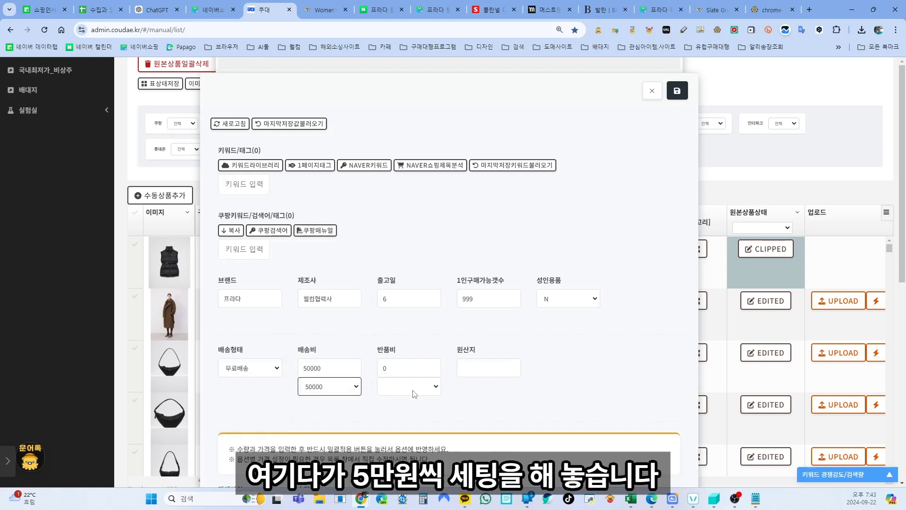
{"action": "left_click", "coordinate": [415, 391]}
{"action": "left_click", "coordinate": [415, 371]}
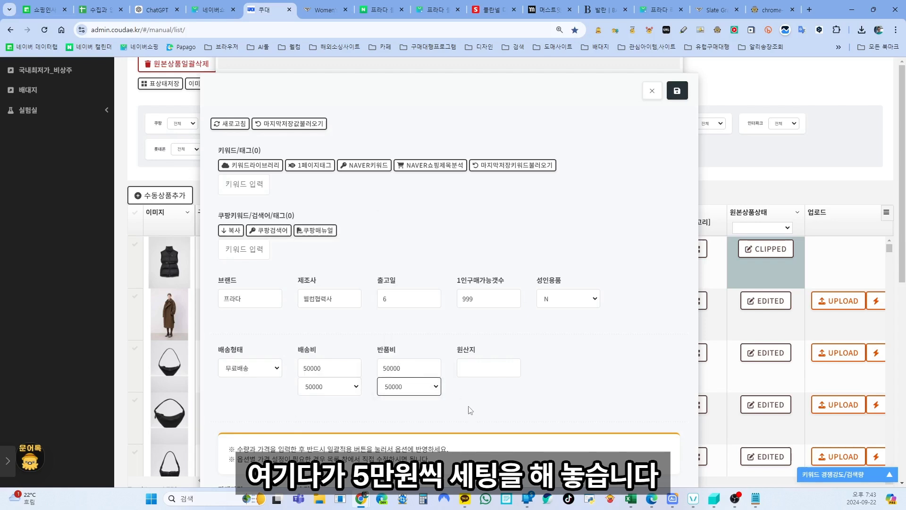
Step: Enter 기타 as the vest's country of origin (원산지)
{"action": "left_click", "coordinate": [472, 368]}
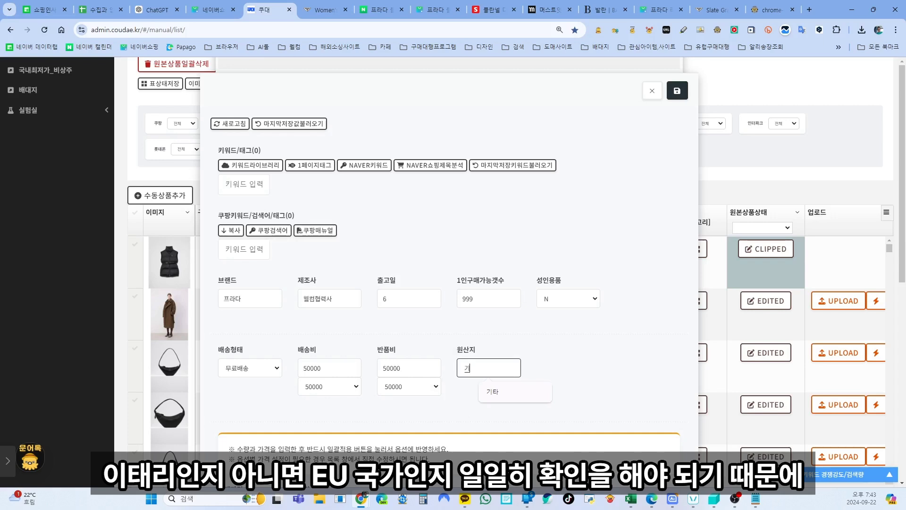
{"action": "type", "text": "깉ㅏ"}
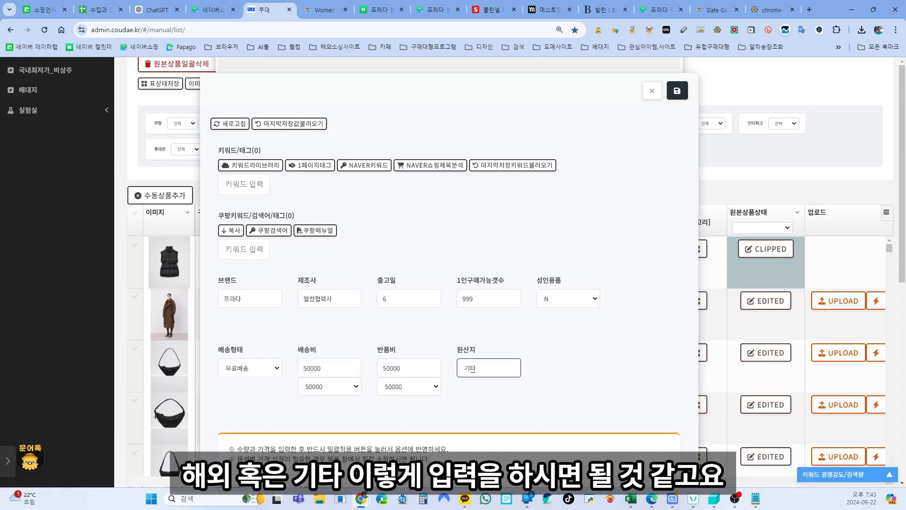
{"action": "left_click", "coordinate": [597, 390]}
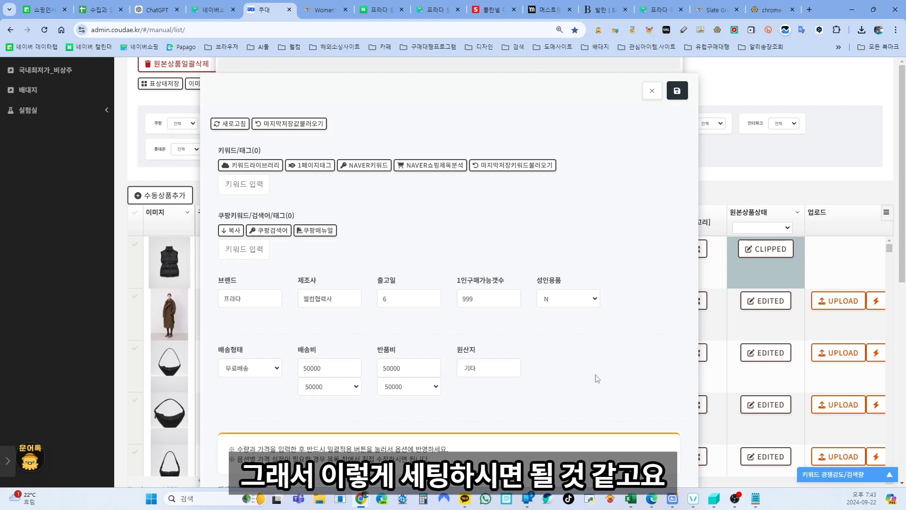
Step: Rebuild the option list (옵션재구성) from the sizes and check the vest's margin calculation in the 수집과 업로드 spreadsheet
{"action": "scroll", "coordinate": [616, 376], "scroll_direction": "down", "scroll_amount": 5}
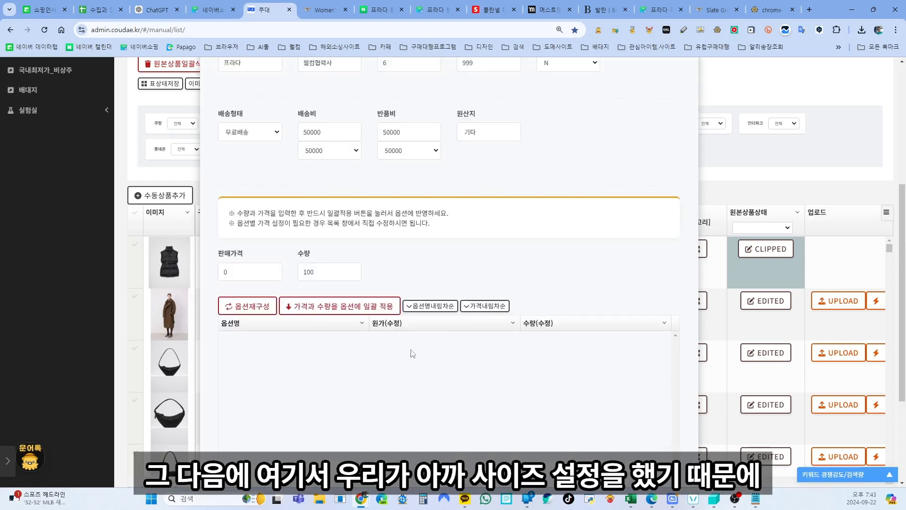
{"action": "left_click", "coordinate": [251, 312]}
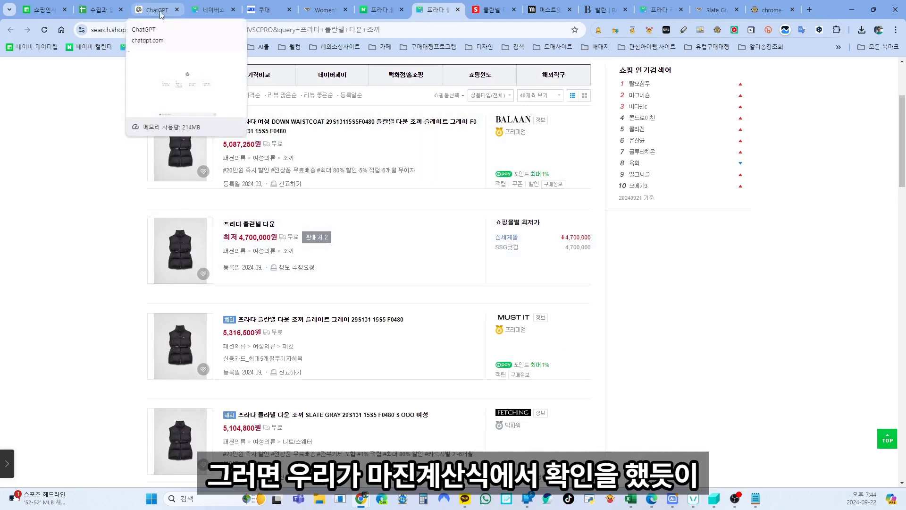
{"action": "left_click", "coordinate": [96, 9]}
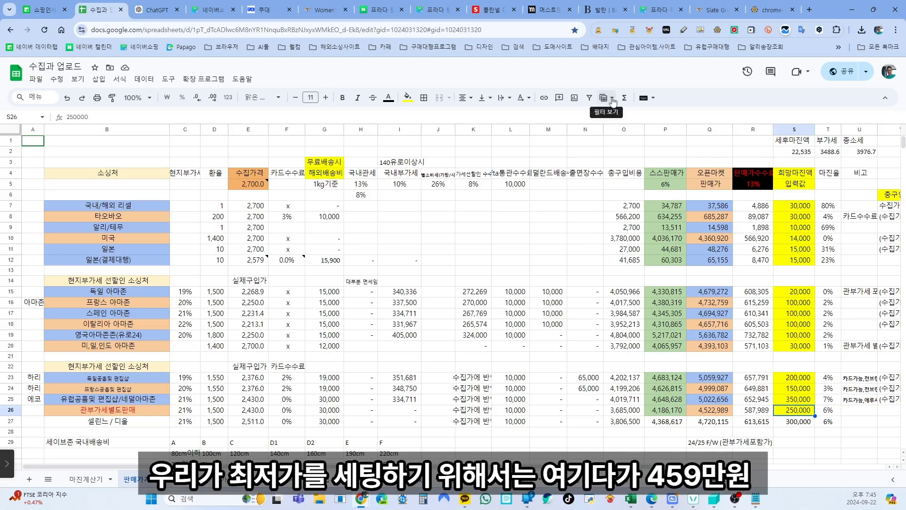
Step: Back in 쿠대, set the selling price (판매가격) to 4590000 and apply the price and quantity to all size options
{"action": "left_click", "coordinate": [266, 11]}
{"action": "left_click", "coordinate": [236, 319]}
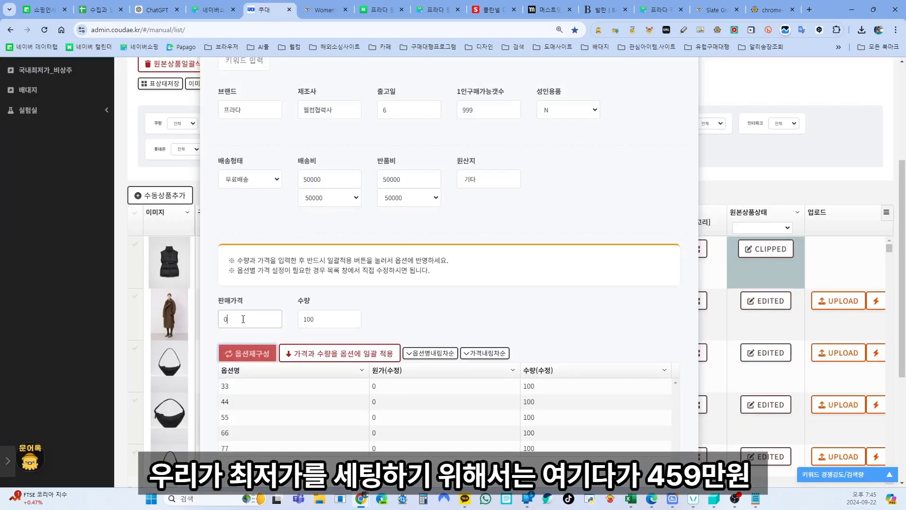
{"action": "type", "text": "4590000"}
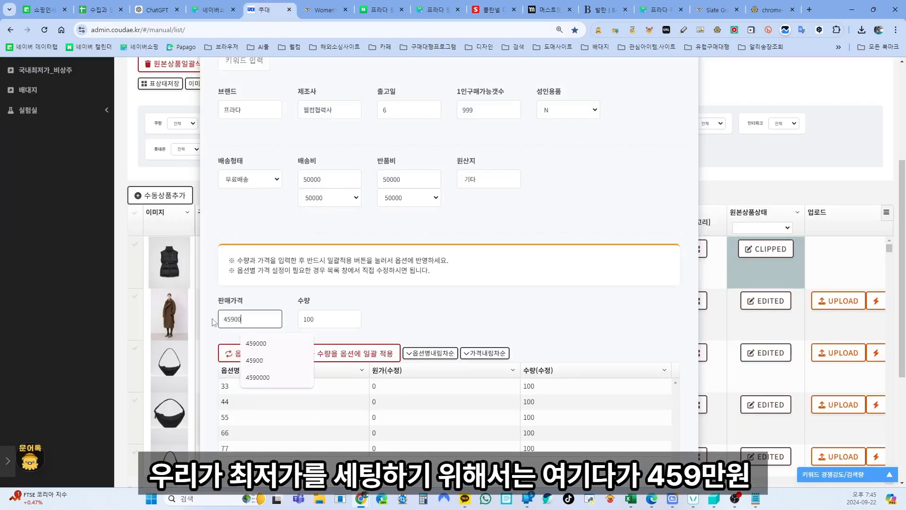
{"action": "left_click", "coordinate": [343, 360]}
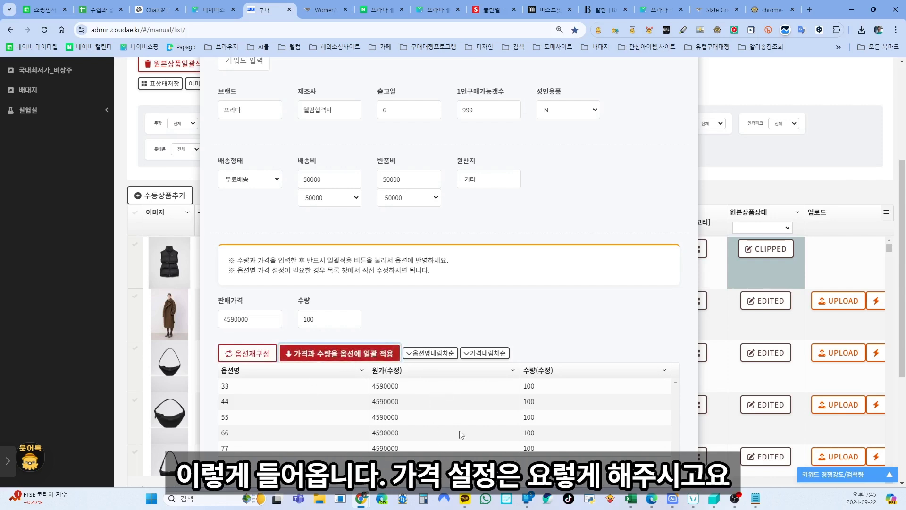
Step: Switch to ChatGPT and open the custom GPT 스마트스토어 태그
{"action": "scroll", "coordinate": [461, 435], "scroll_direction": "down", "scroll_amount": 1}
{"action": "scroll", "coordinate": [535, 392], "scroll_direction": "up", "scroll_amount": 4}
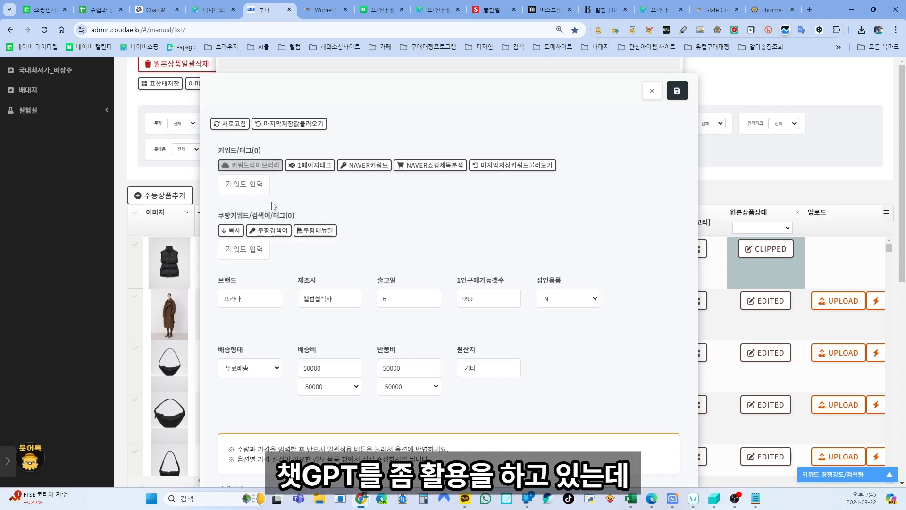
{"action": "left_click", "coordinate": [157, 10]}
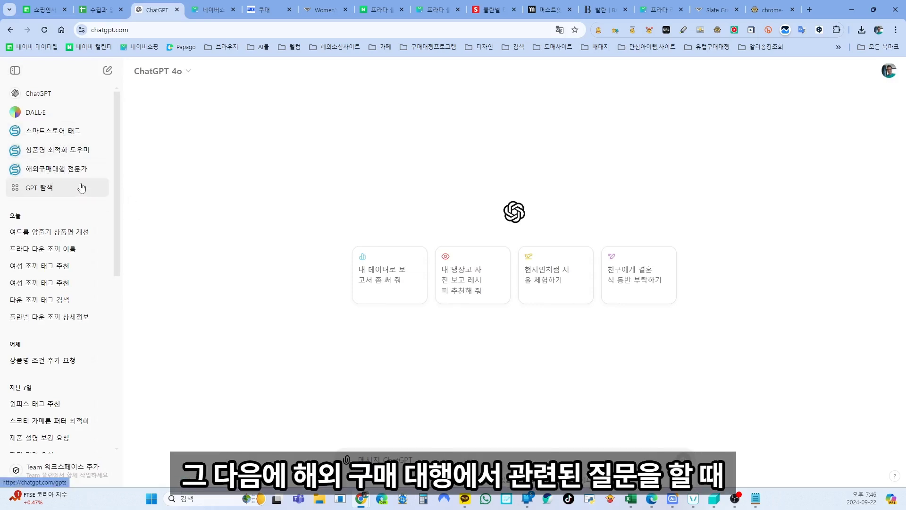
{"action": "left_click", "coordinate": [55, 135]}
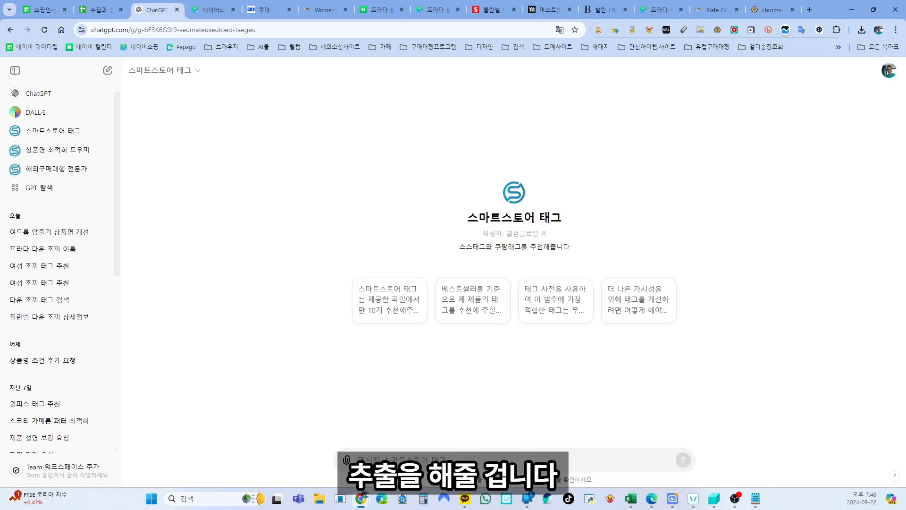
Step: Ask the GPT for vest tags with the prompt 여성의류의 조끼에 해당하는 태그 추천해줘
{"action": "type", "text": "여성이"}
{"action": "key", "text": "BackSpace"}
{"action": "key", "text": "BackSpace"}
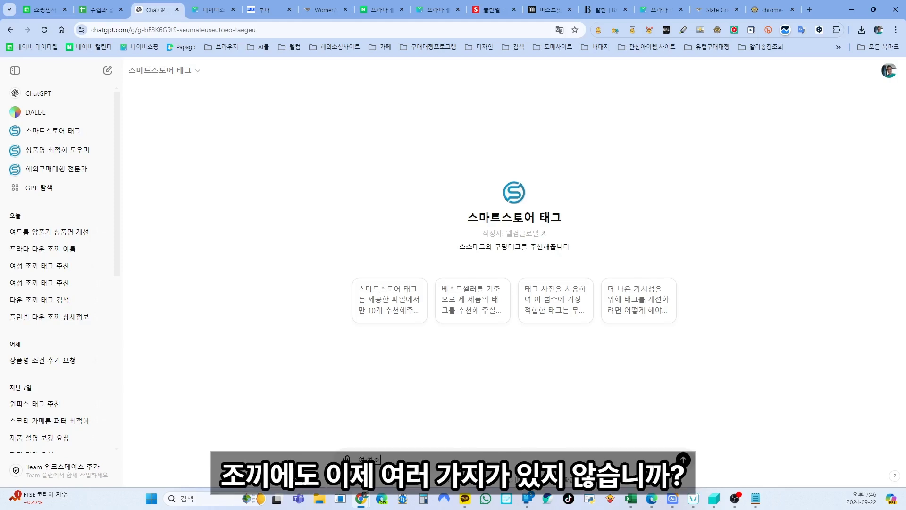
{"action": "type", "text": "의"}
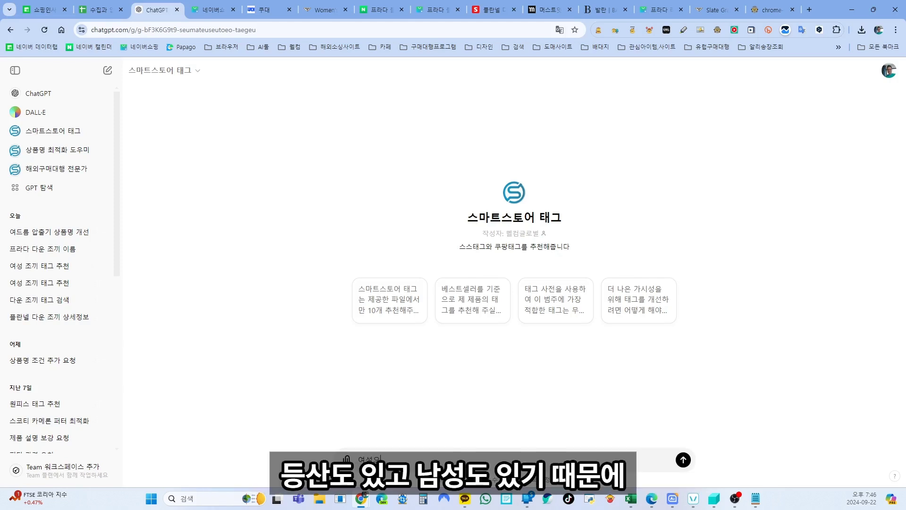
{"action": "type", "text": "류"}
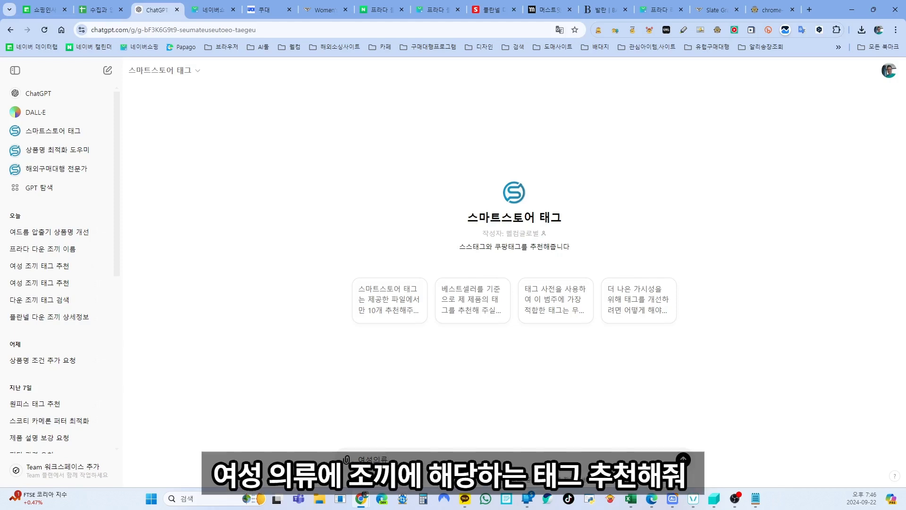
{"action": "type", "text": "의"}
{"action": "type", "text": " 조끼"}
{"action": "type", "text": "에 해당하느"}
{"action": "type", "text": "ㄴ "}
{"action": "type", "text": "태"}
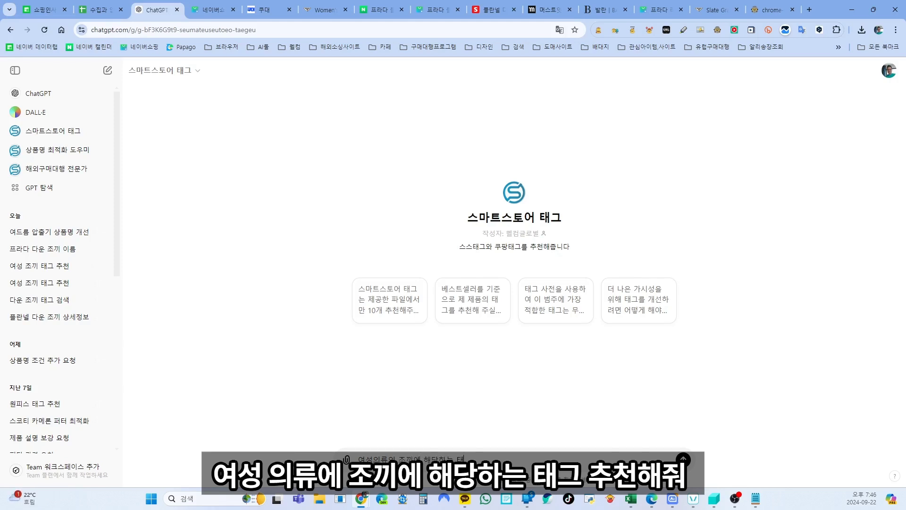
{"action": "type", "text": "그 추천해줘"}
{"action": "key", "text": "Return"}
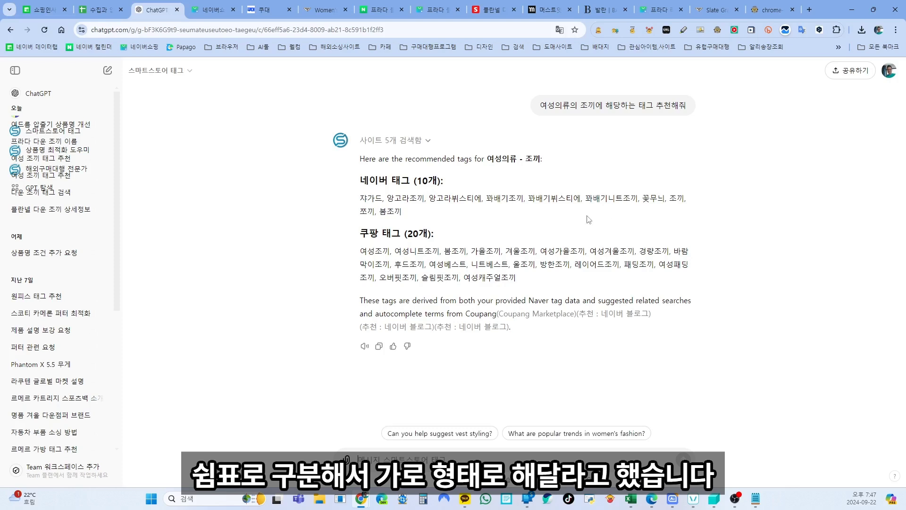
Step: Copy the recommended Naver tags (네이버 태그) from ChatGPT into the vest's 키워드/태그 field in 쿠대
{"action": "left_click_drag", "start_coordinate": [360, 199], "coordinate": [456, 218]}
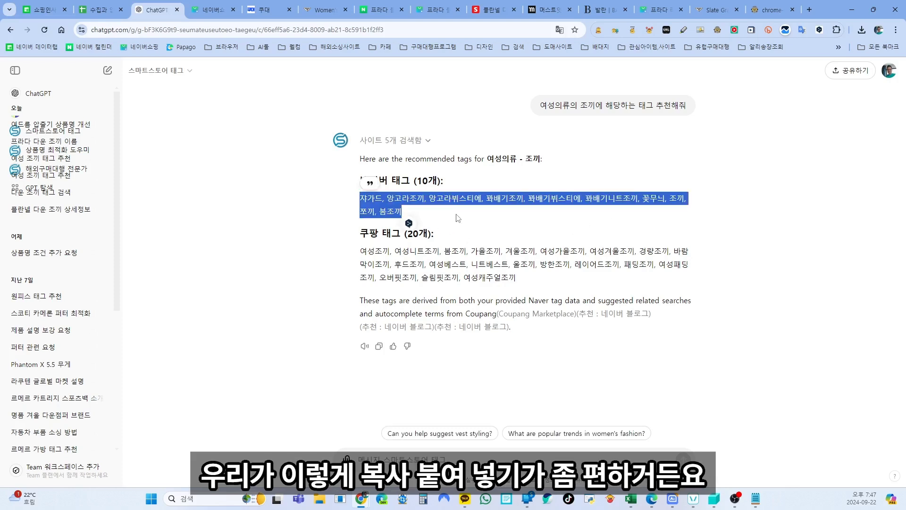
{"action": "key", "text": "ctrl+c"}
{"action": "left_click", "coordinate": [263, 10]}
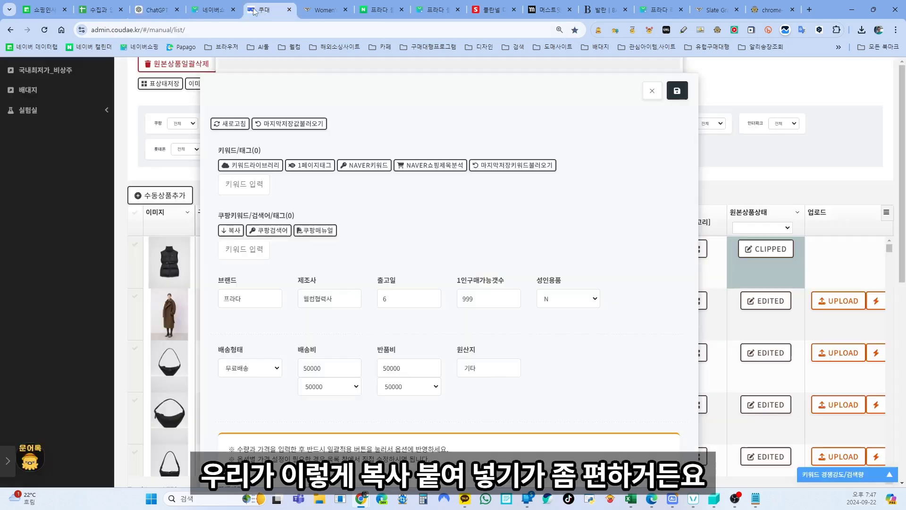
{"action": "left_click", "coordinate": [238, 184]}
{"action": "key", "text": "ctrl+v"}
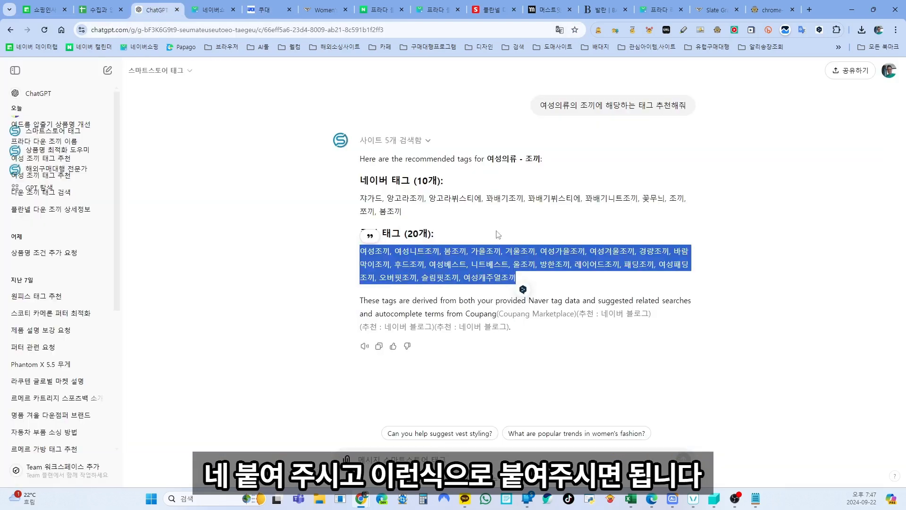
Step: Add the recommended Coupang tags (쿠팡 태그) to the 쿠팡키워드/검색어/태그 field and save the keyword, shipping and price settings
{"action": "left_click", "coordinate": [240, 270]}
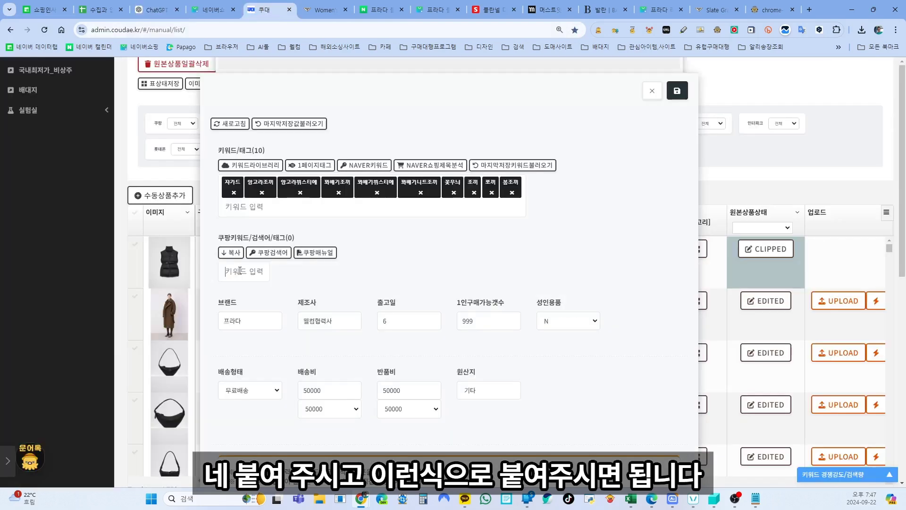
{"action": "key", "text": "ctrl+v"}
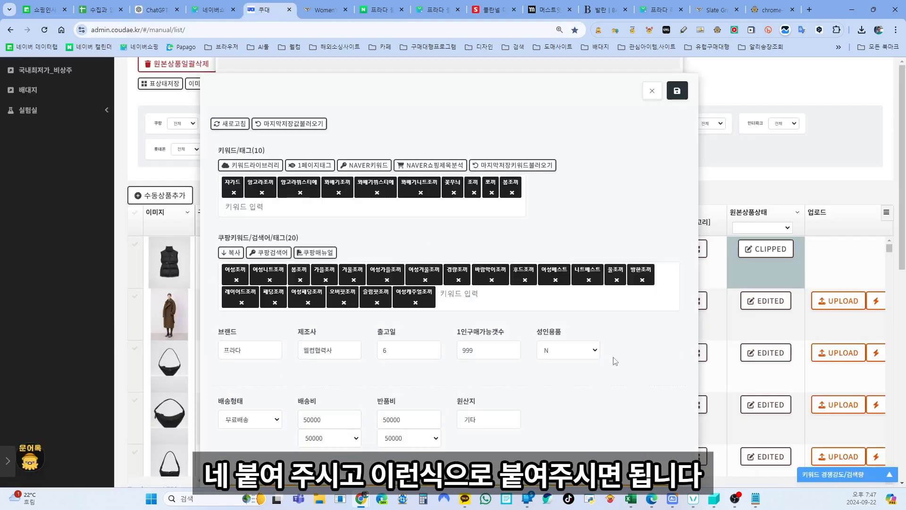
{"action": "scroll", "coordinate": [662, 220], "scroll_direction": "down", "scroll_amount": 10}
{"action": "scroll", "coordinate": [578, 418], "scroll_direction": "up", "scroll_amount": 10}
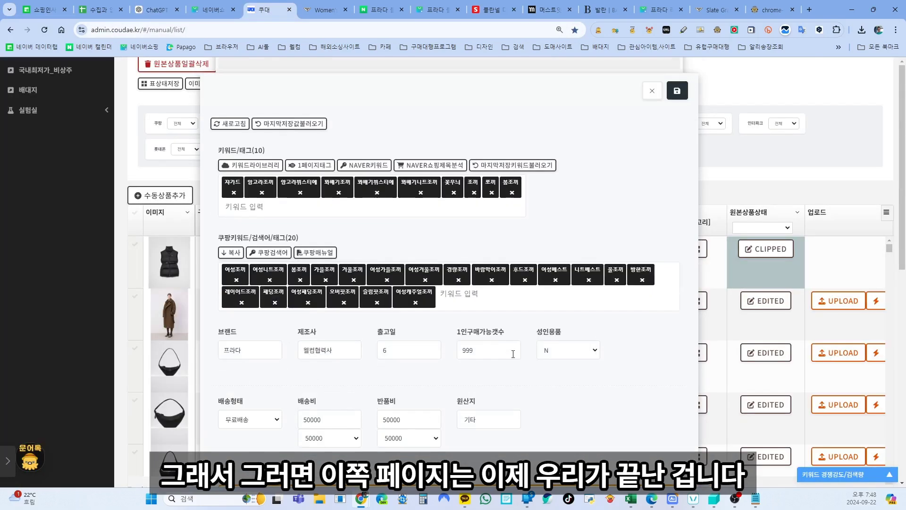
{"action": "left_click", "coordinate": [677, 91]}
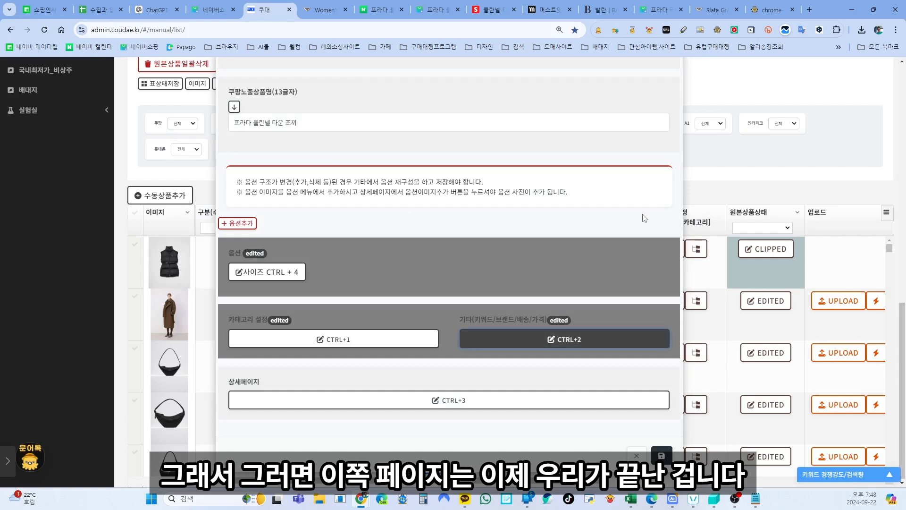
Step: Extend the product name (상품명) to 프라다 플란넬 다운 조끼 경량 방한 and apply it to the ESM and Coupang names
{"action": "scroll", "coordinate": [605, 267], "scroll_direction": "up", "scroll_amount": 4}
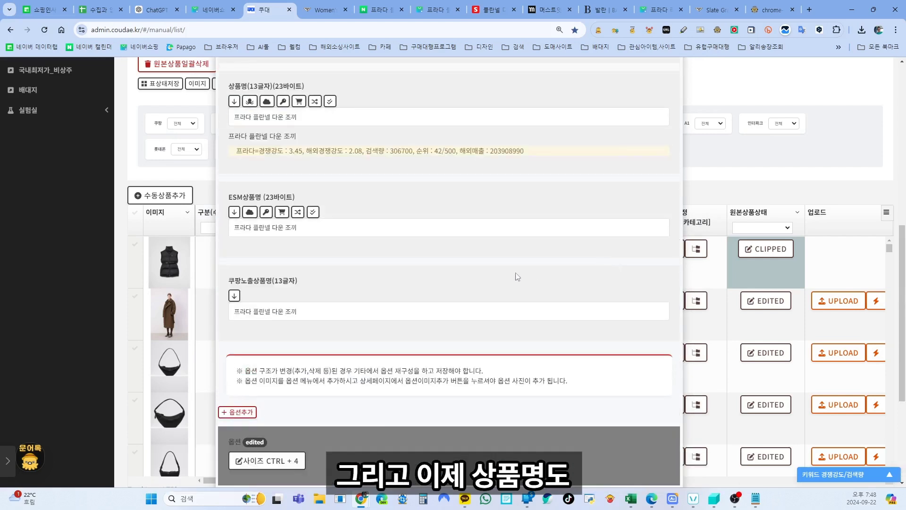
{"action": "scroll", "coordinate": [518, 277], "scroll_direction": "up", "scroll_amount": 2}
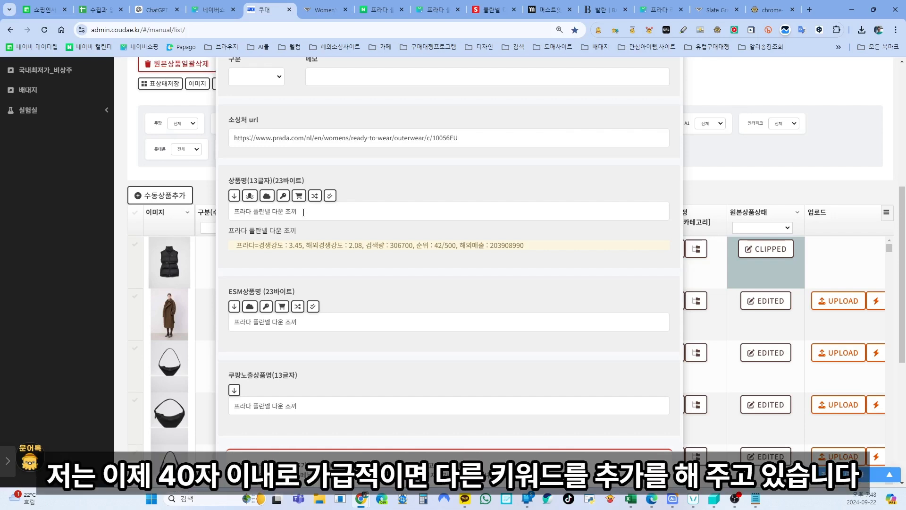
{"action": "left_click_drag", "start_coordinate": [304, 212], "coordinate": [233, 212]}
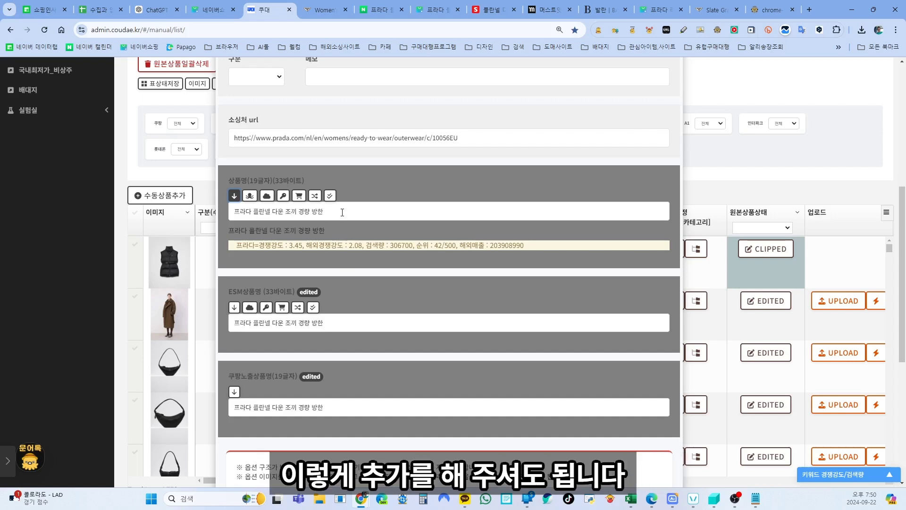
Step: Open the vest's detail page (상세페이지) editor and review the product images through to the last one
{"action": "scroll", "coordinate": [342, 212], "scroll_direction": "down", "scroll_amount": 5}
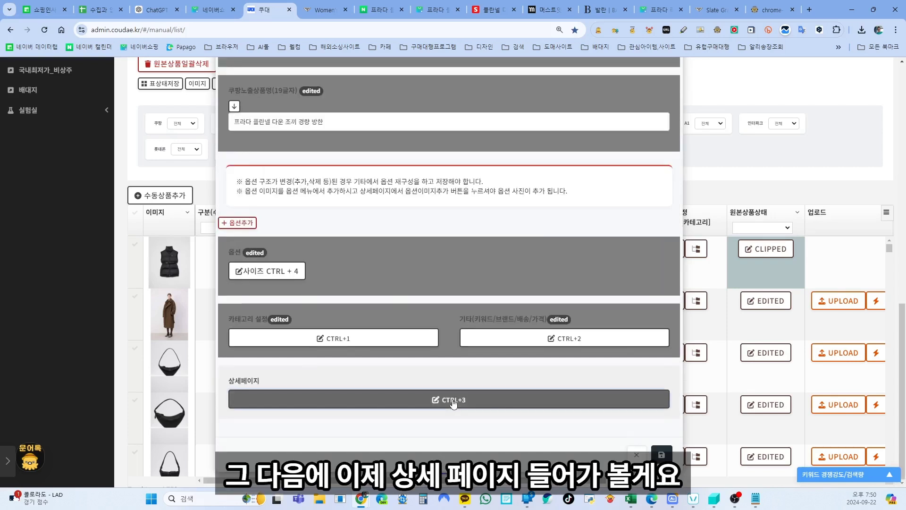
{"action": "left_click", "coordinate": [454, 399]}
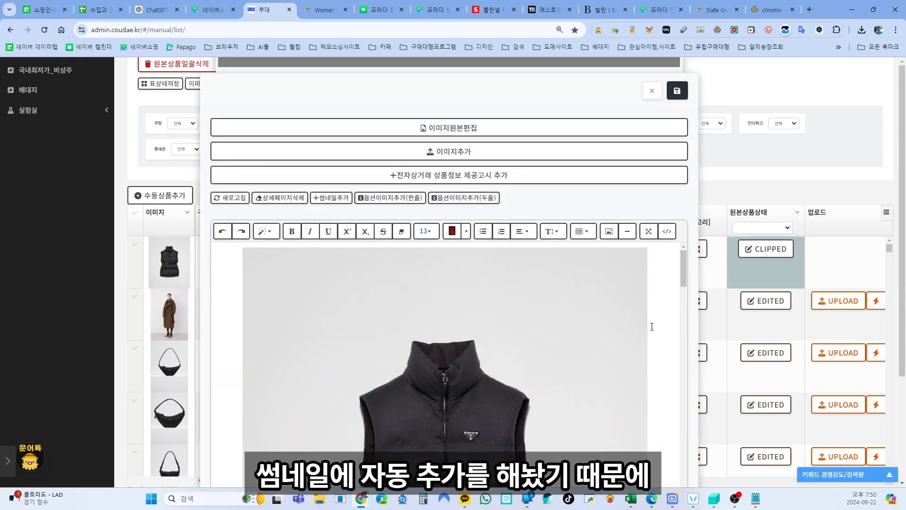
{"action": "scroll", "coordinate": [651, 327], "scroll_direction": "down", "scroll_amount": 15}
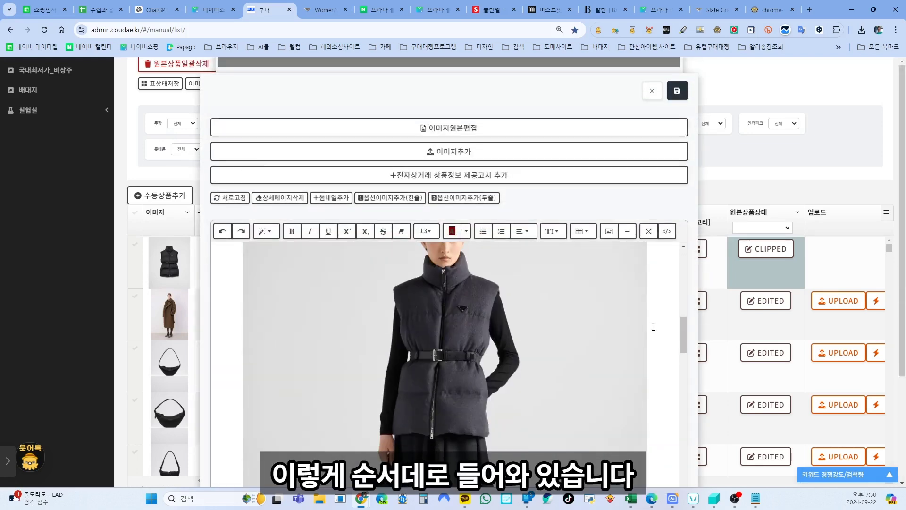
{"action": "scroll", "coordinate": [654, 328], "scroll_direction": "down", "scroll_amount": 10}
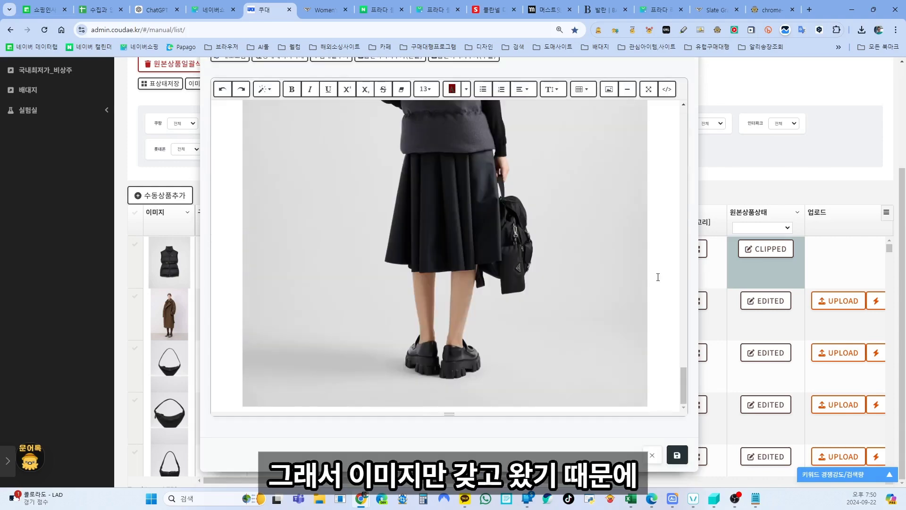
{"action": "scroll", "coordinate": [661, 292], "scroll_direction": "down", "scroll_amount": 10}
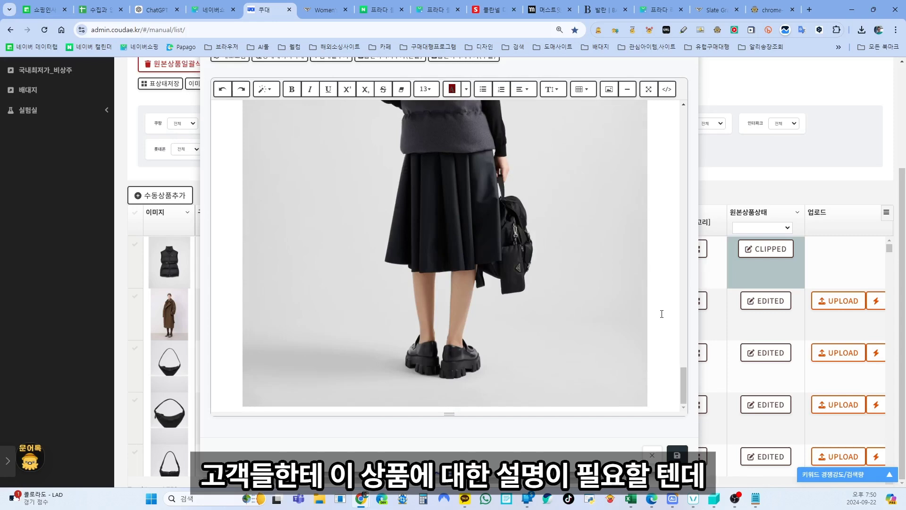
Step: Copy the 제품 상세정보 text from the Prada vest page and paste it below the last image in the 쿠대 detail page
{"action": "left_click", "coordinate": [716, 11]}
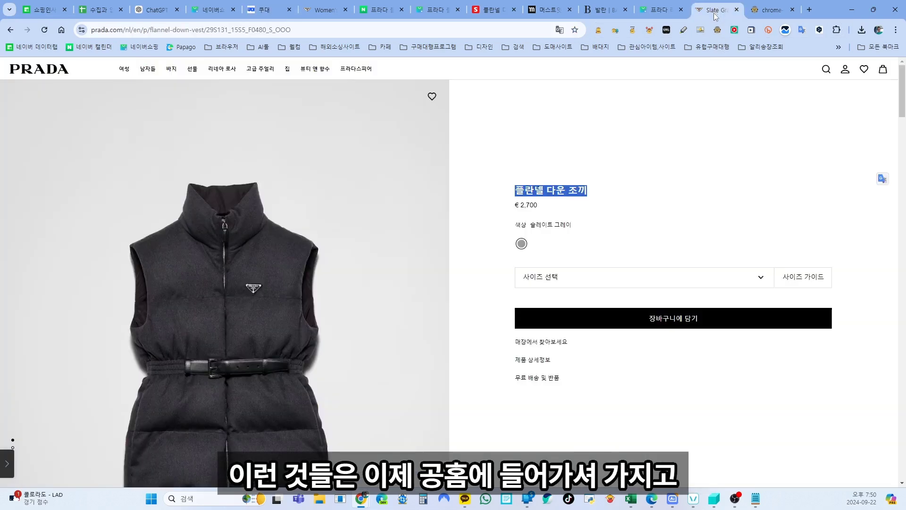
{"action": "left_click", "coordinate": [544, 362]}
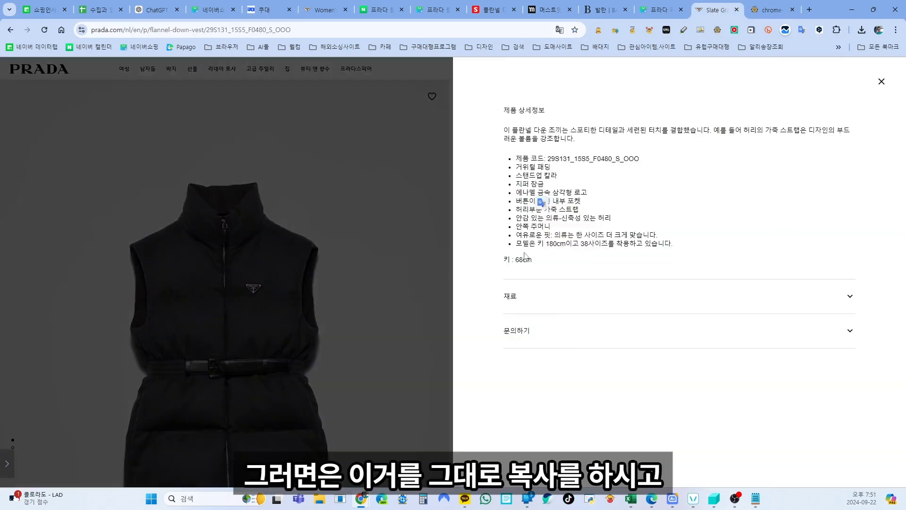
{"action": "left_click_drag", "start_coordinate": [499, 114], "coordinate": [655, 266]}
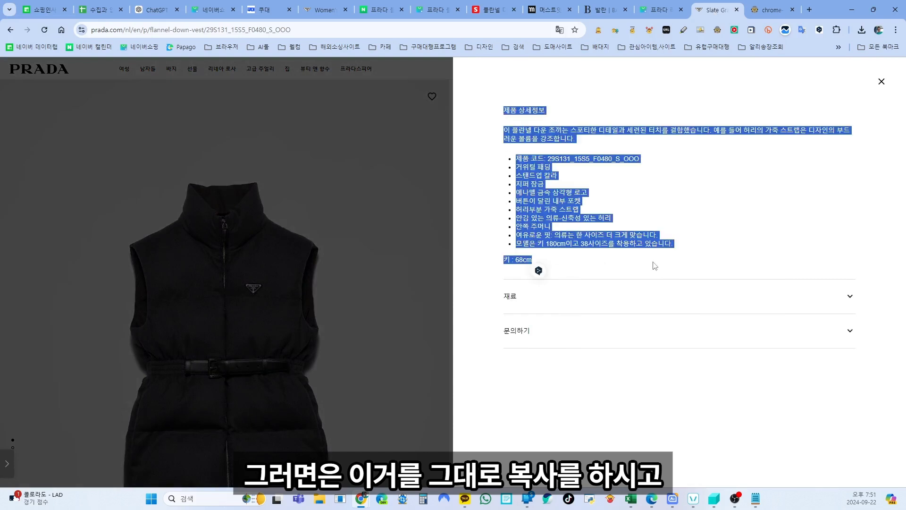
{"action": "key", "text": "ctrl+c"}
{"action": "key", "text": "ctrl+5"}
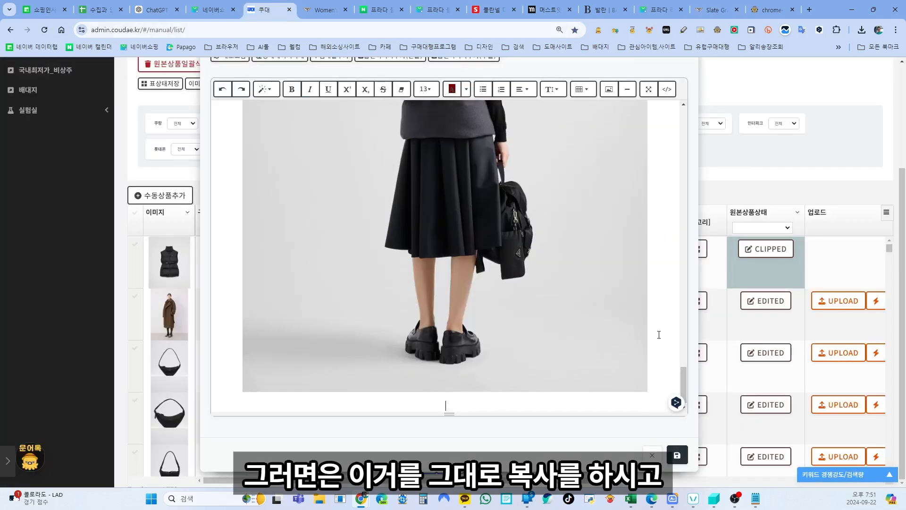
{"action": "key", "text": "ctrl+v"}
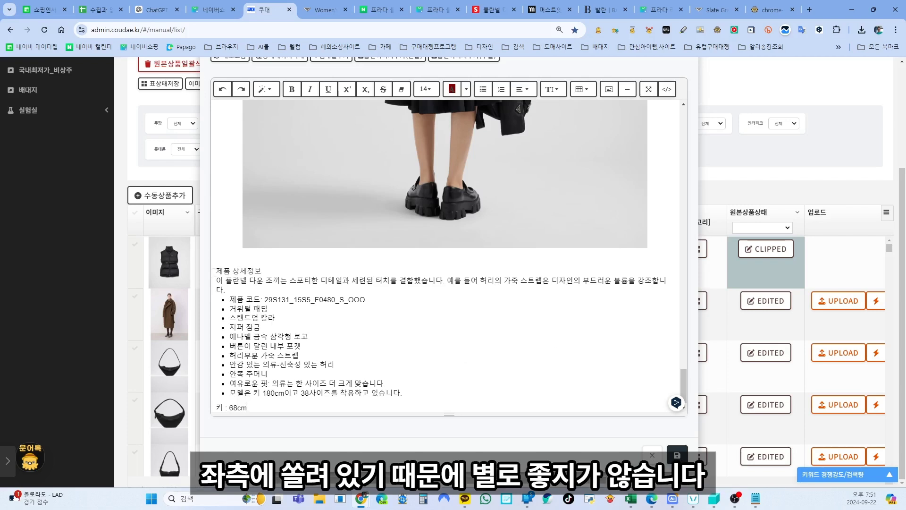
{"action": "scroll", "coordinate": [374, 350], "scroll_direction": "down", "scroll_amount": 1}
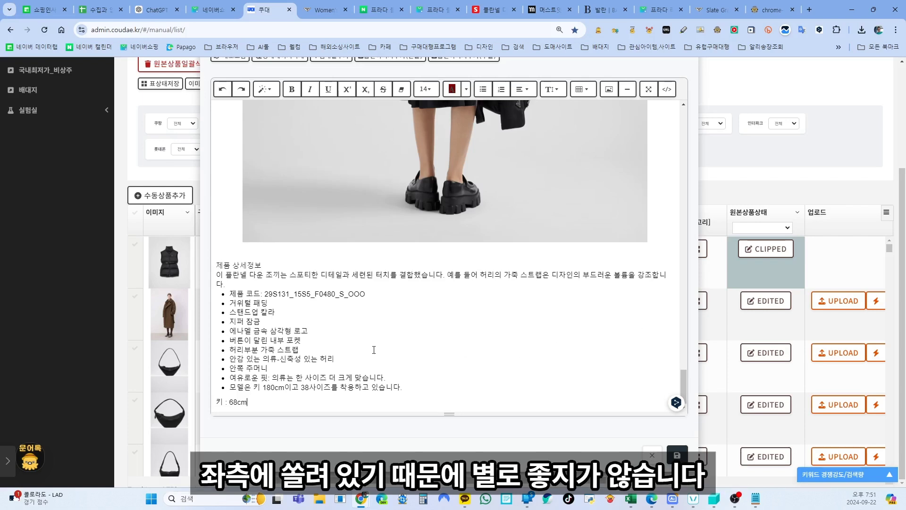
Step: Run the product details through Notepad as plain text and replace the formatted description in the 쿠대 detail page with it
{"action": "left_click_drag", "start_coordinate": [258, 404], "coordinate": [213, 263]}
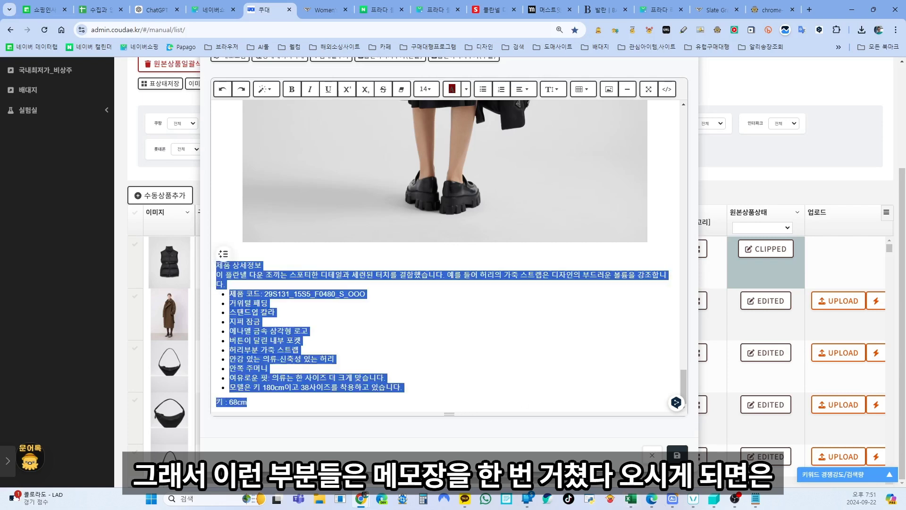
{"action": "left_click", "coordinate": [755, 498]}
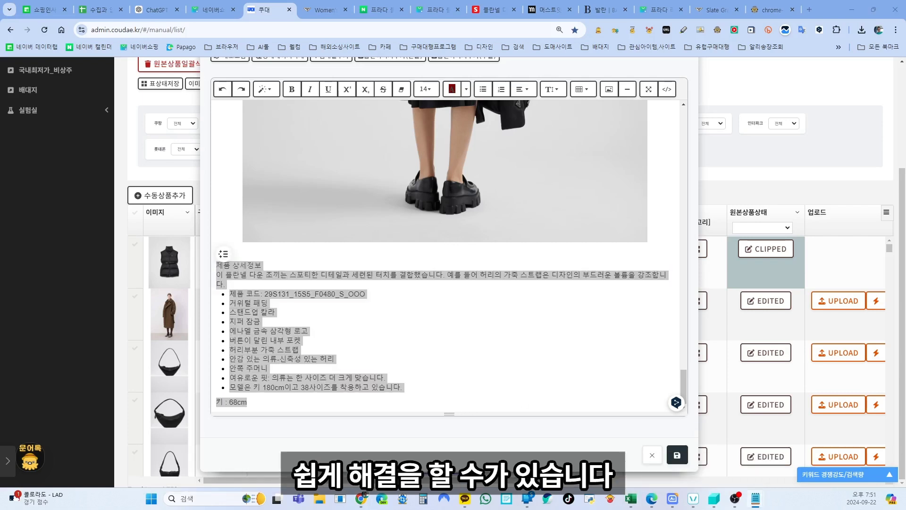
{"action": "key", "text": "ctrl+v"}
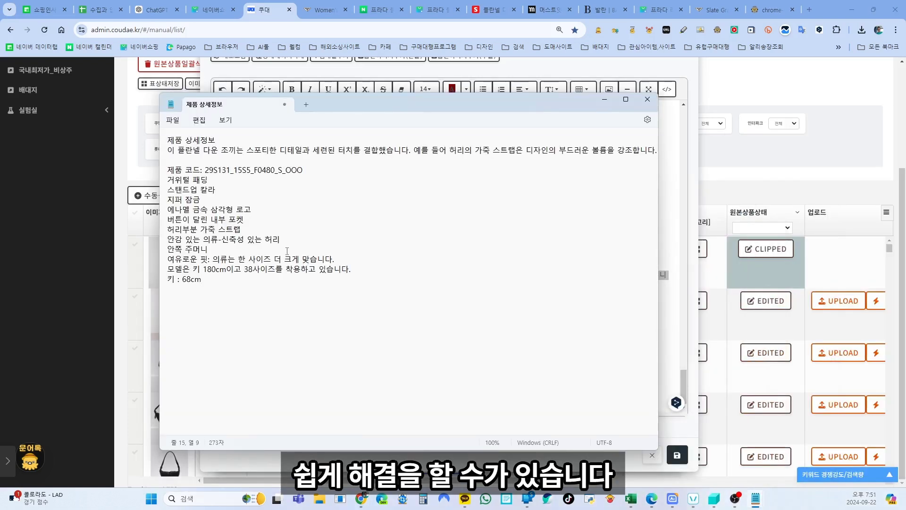
{"action": "key", "text": "ctrl+a"}
{"action": "key", "text": "ctrl+c"}
{"action": "left_click", "coordinate": [604, 99]}
{"action": "left_click", "coordinate": [315, 402]}
{"action": "left_click_drag", "start_coordinate": [445, 235], "coordinate": [307, 391]}
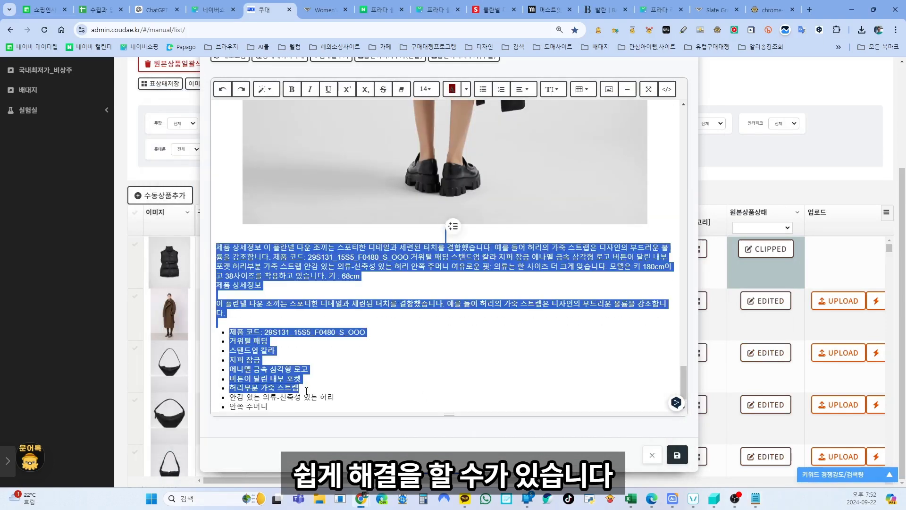
{"action": "key", "text": "ctrl+v"}
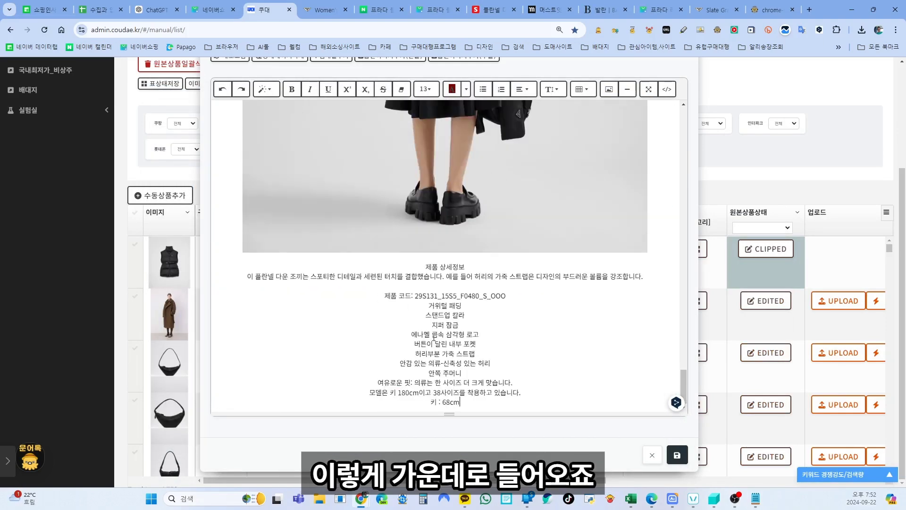
Step: Delete the pasted product description below the last image in the detail page
{"action": "left_click_drag", "start_coordinate": [474, 402], "coordinate": [427, 257]}
{"action": "key", "text": "BackSpace"}
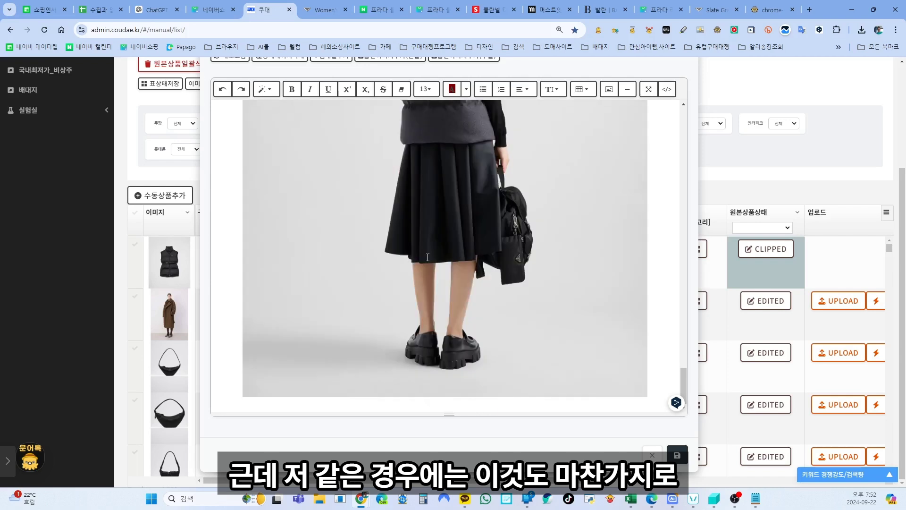
Step: Give the copied Prada vest details to the 해외구매대행 전문가 GPT with the request "상세페이지 형식으로 추출해줘"
{"action": "left_click", "coordinate": [158, 10]}
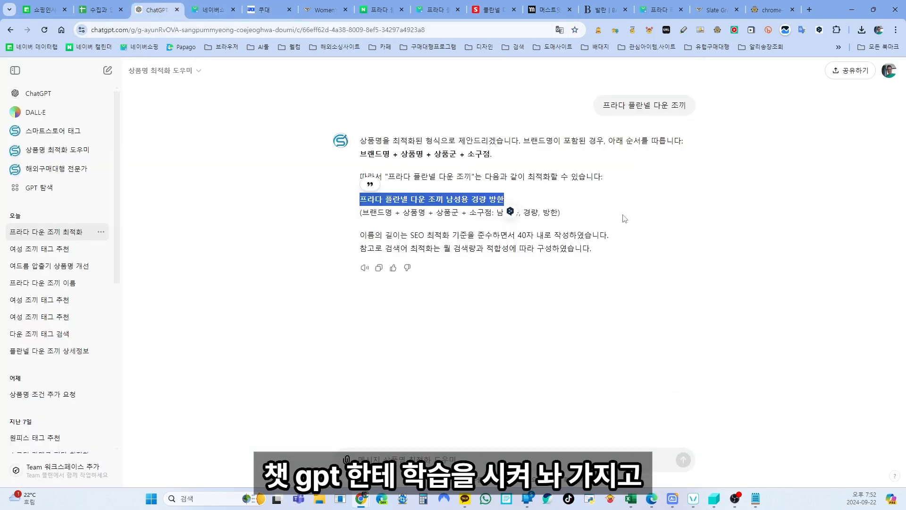
{"action": "left_click", "coordinate": [67, 173]}
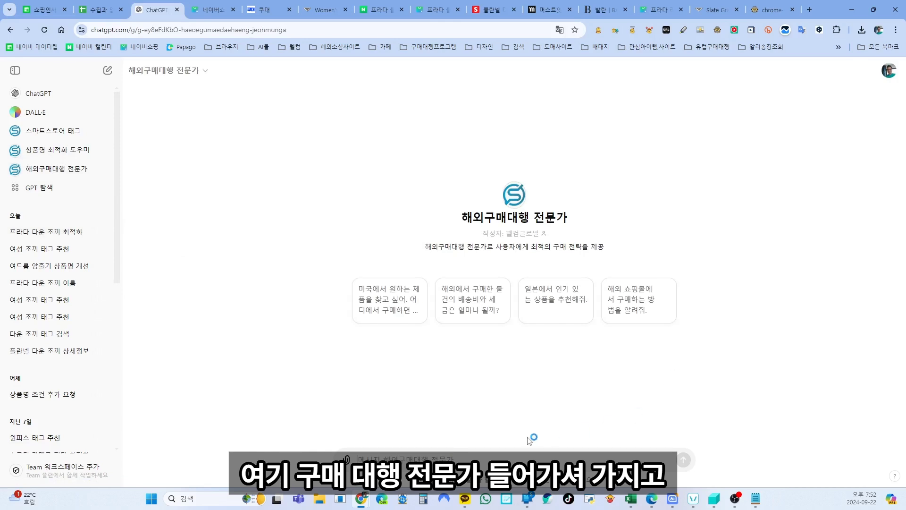
{"action": "key", "text": "ctrl+v"}
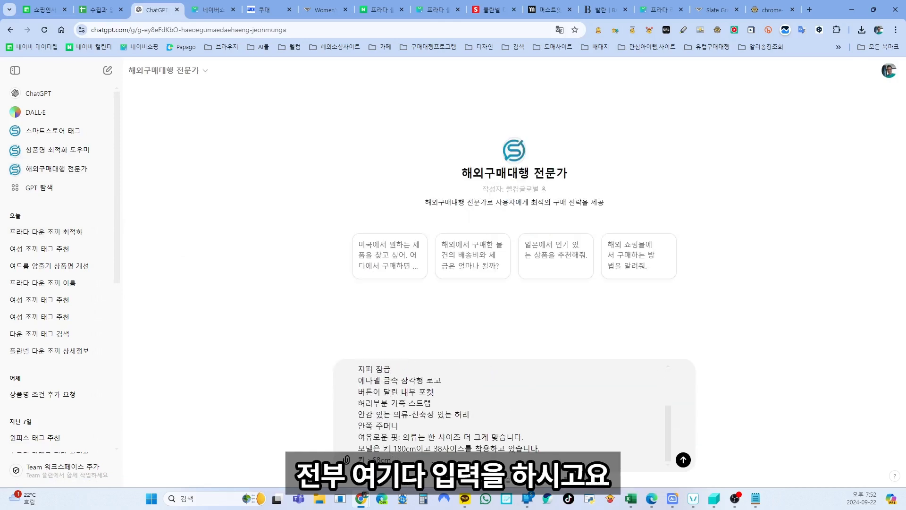
{"action": "key", "text": "Return"}
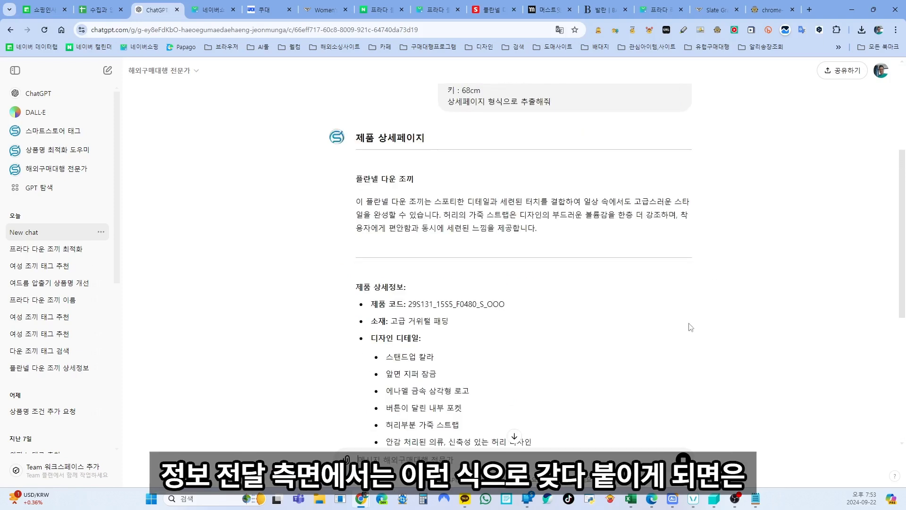
Step: Review and copy the generated 제품 상세페이지 text, and try pasting it below the last product image in the 쿠대 detail page
{"action": "scroll", "coordinate": [691, 327], "scroll_direction": "down", "scroll_amount": 6}
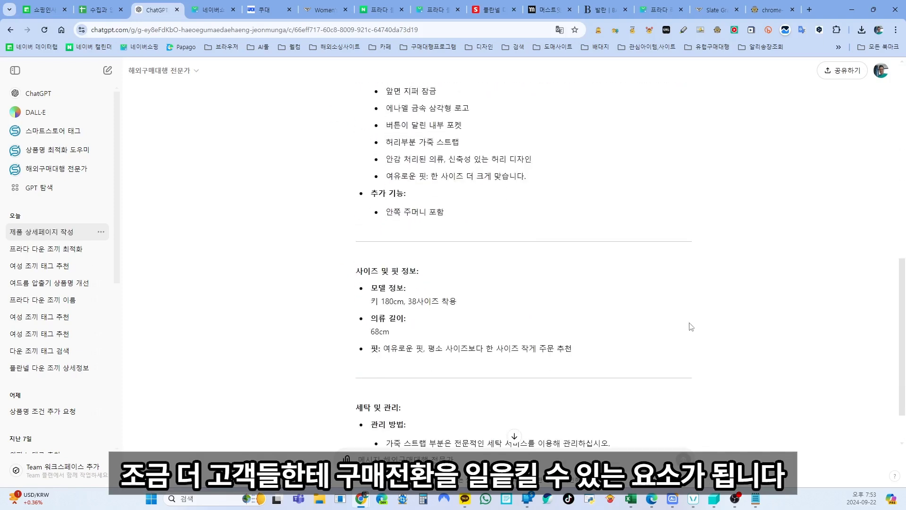
{"action": "scroll", "coordinate": [690, 326], "scroll_direction": "down", "scroll_amount": 1}
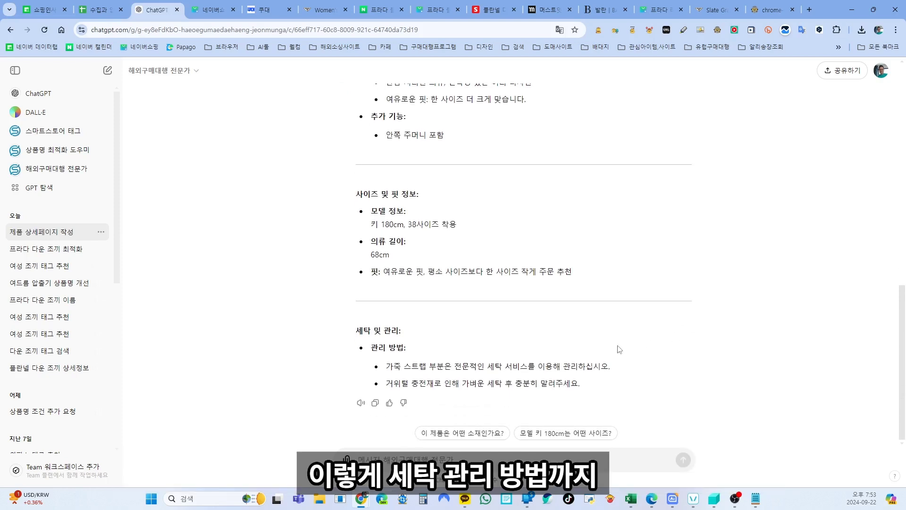
{"action": "scroll", "coordinate": [691, 350], "scroll_direction": "up", "scroll_amount": 4}
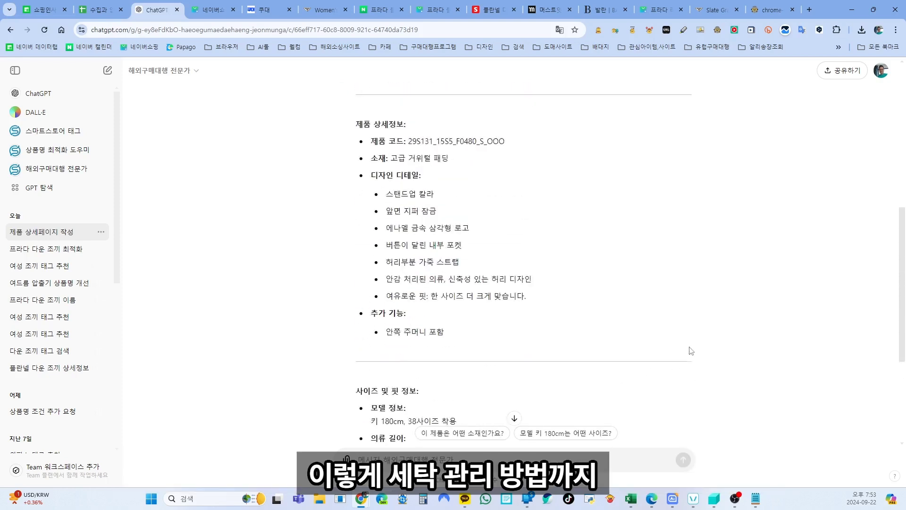
{"action": "scroll", "coordinate": [690, 351], "scroll_direction": "down", "scroll_amount": 4}
{"action": "left_click", "coordinate": [620, 404], "text": "shift"}
{"action": "left_click", "coordinate": [264, 10]}
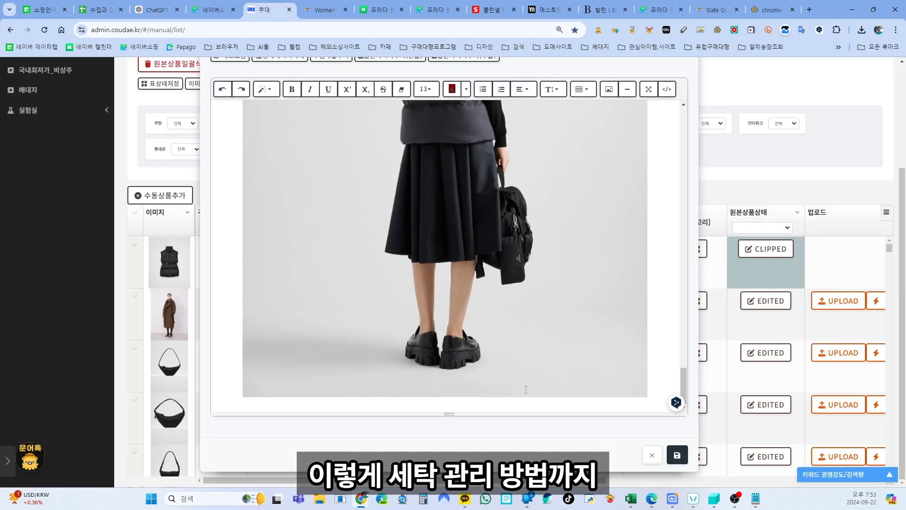
{"action": "left_click", "coordinate": [526, 389]}
{"action": "key", "text": "ctrl+v"}
{"action": "key", "text": "ctrl+z"}
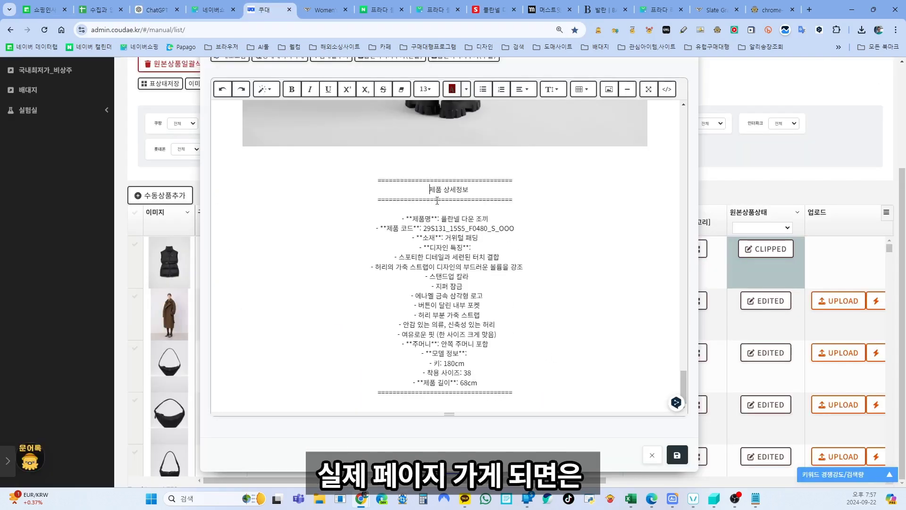
Step: Set the 제품 상세정보 text below the last image to font size 18, from its heading through the product length line
{"action": "left_click_drag", "start_coordinate": [428, 190], "coordinate": [495, 383]}
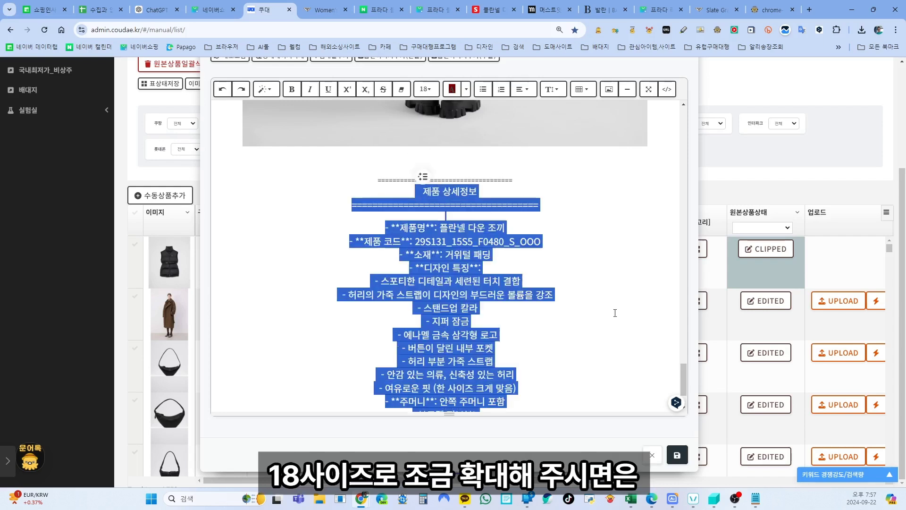
{"action": "left_click", "coordinate": [605, 311]}
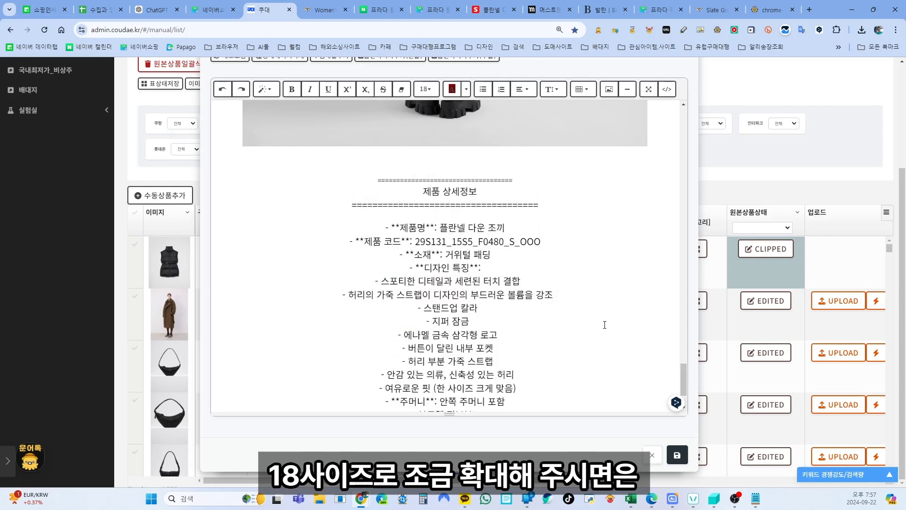
{"action": "scroll", "coordinate": [599, 316], "scroll_direction": "down", "scroll_amount": 2}
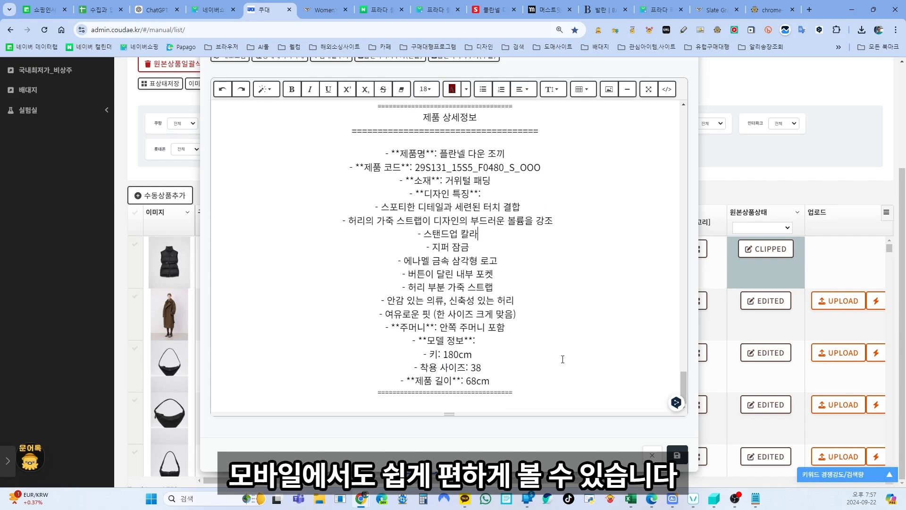
{"action": "left_click", "coordinate": [569, 391]}
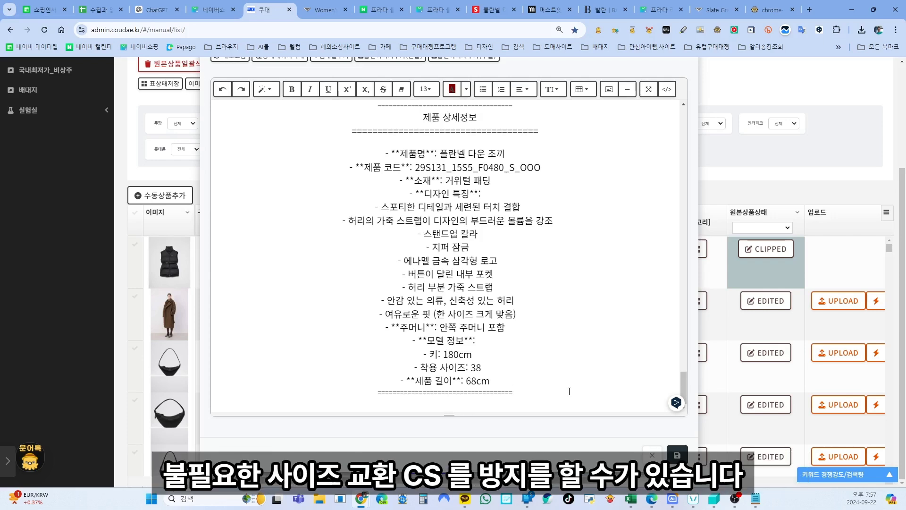
Step: Open the size guide (사이즈 가이드) on the Prada vest page and capture the Ready to wear size table as an image
{"action": "left_click", "coordinate": [714, 9]}
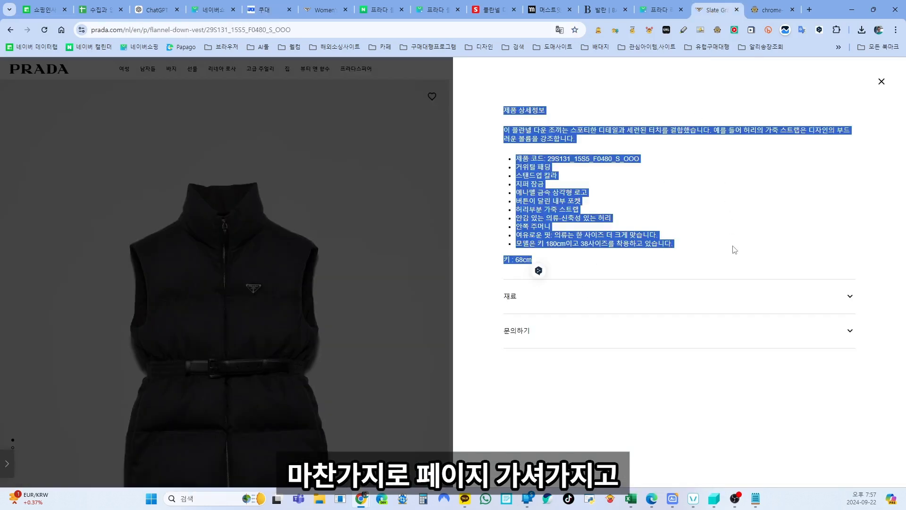
{"action": "key", "text": "Escape"}
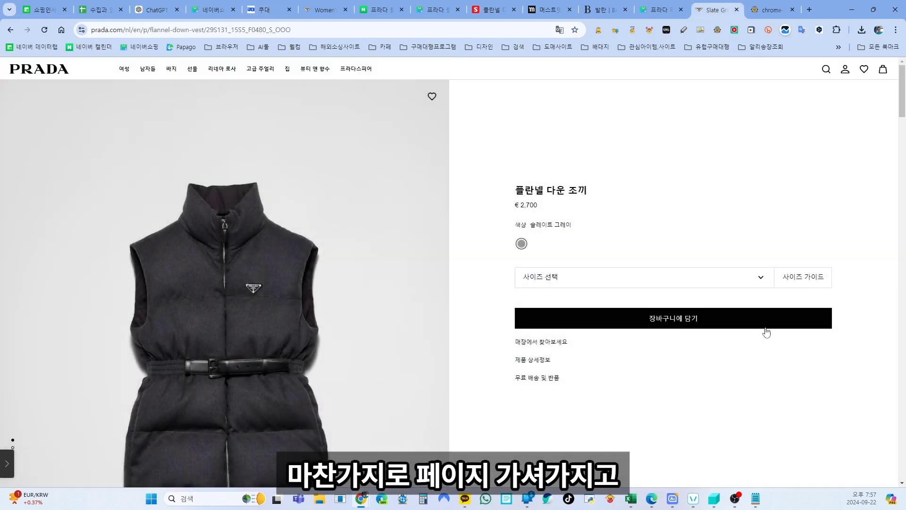
{"action": "left_click", "coordinate": [807, 279]}
{"action": "left_click_drag", "start_coordinate": [889, 296], "coordinate": [505, 172]}
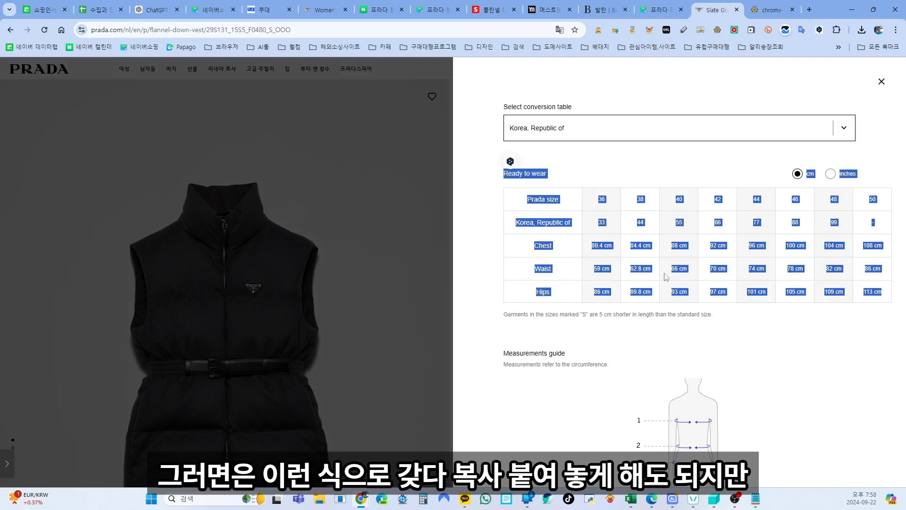
{"action": "left_click", "coordinate": [813, 353]}
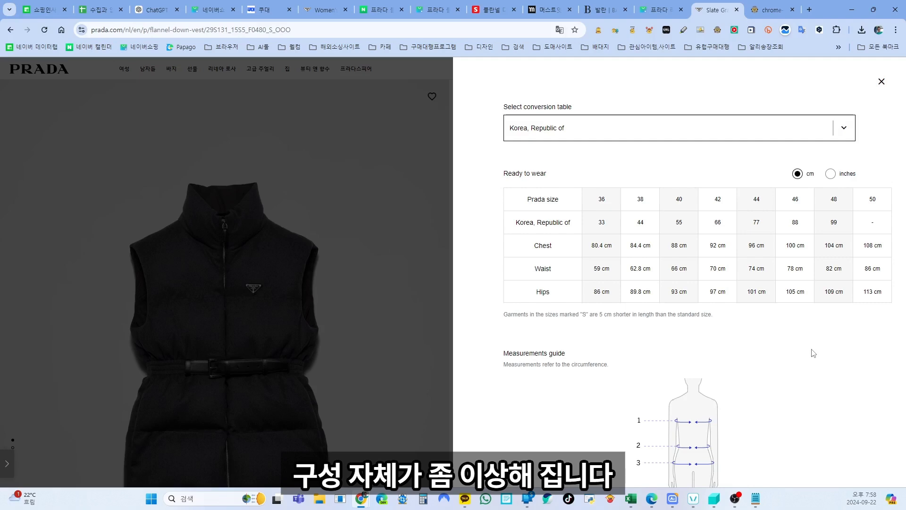
{"action": "key", "text": "ctrl+shift+c"}
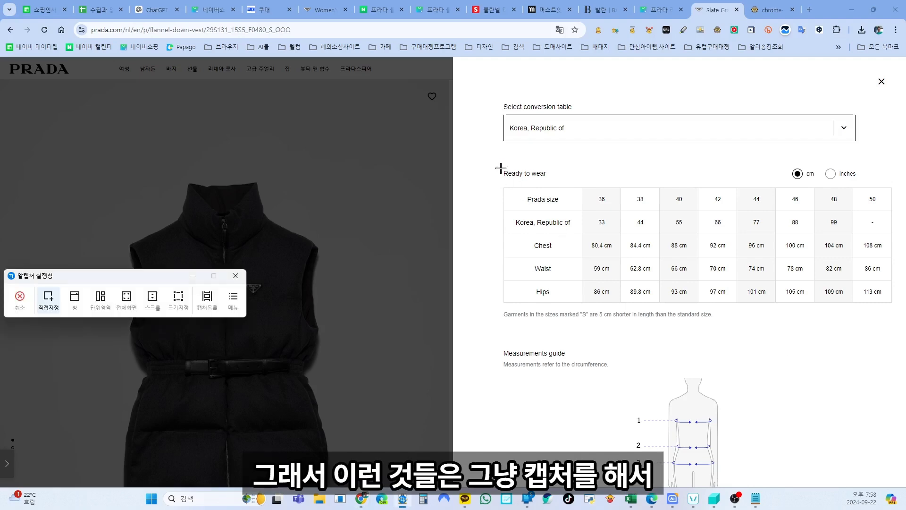
{"action": "key", "text": "Escape"}
Step: Add the captured Ready to wear size table image below the product description in the 쿠대 detail page
{"action": "left_click", "coordinate": [268, 10]}
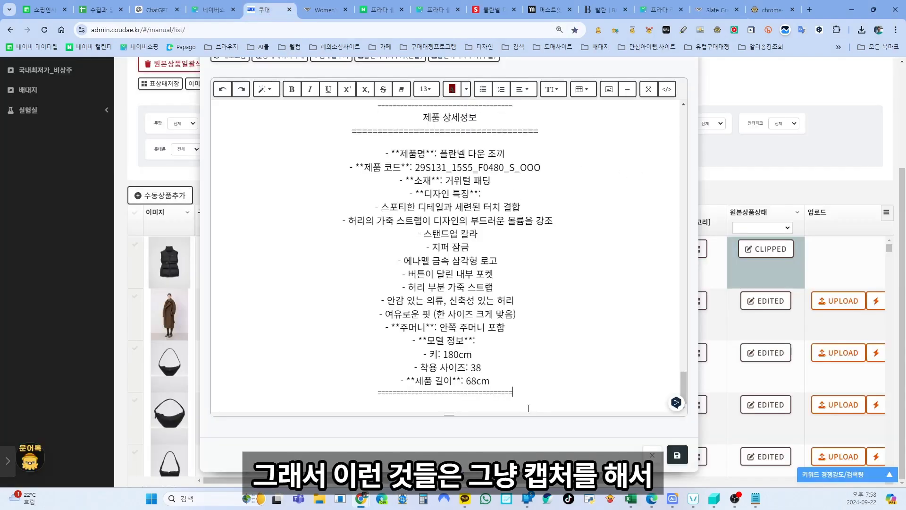
{"action": "scroll", "coordinate": [629, 287], "scroll_direction": "down", "scroll_amount": 1}
{"action": "scroll", "coordinate": [629, 287], "scroll_direction": "up", "scroll_amount": 3}
{"action": "scroll", "coordinate": [629, 286], "scroll_direction": "up", "scroll_amount": 10}
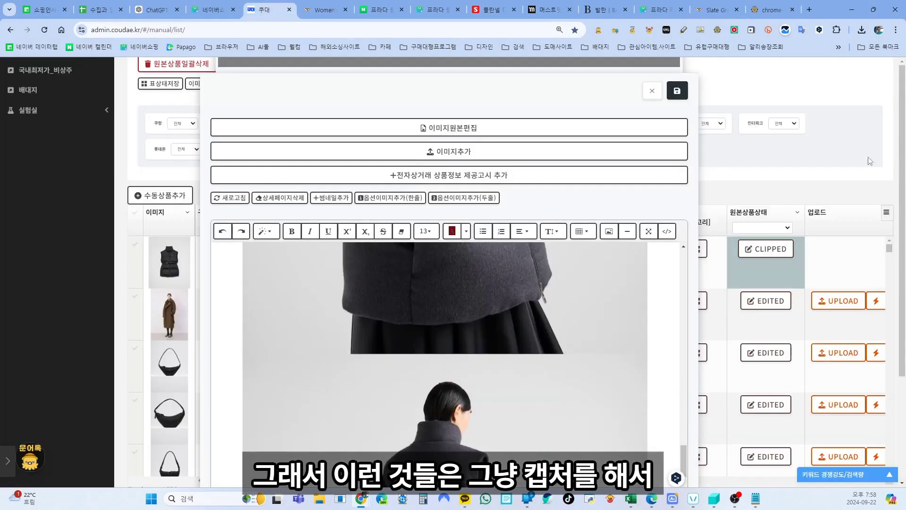
{"action": "left_click", "coordinate": [491, 155]}
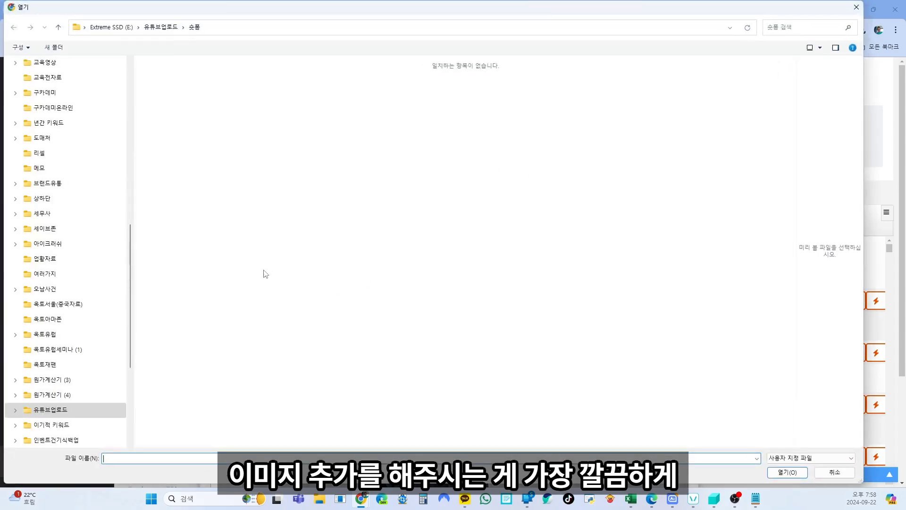
{"action": "scroll", "coordinate": [123, 138], "scroll_direction": "up", "scroll_amount": 7}
{"action": "scroll", "coordinate": [53, 161], "scroll_direction": "up", "scroll_amount": 3}
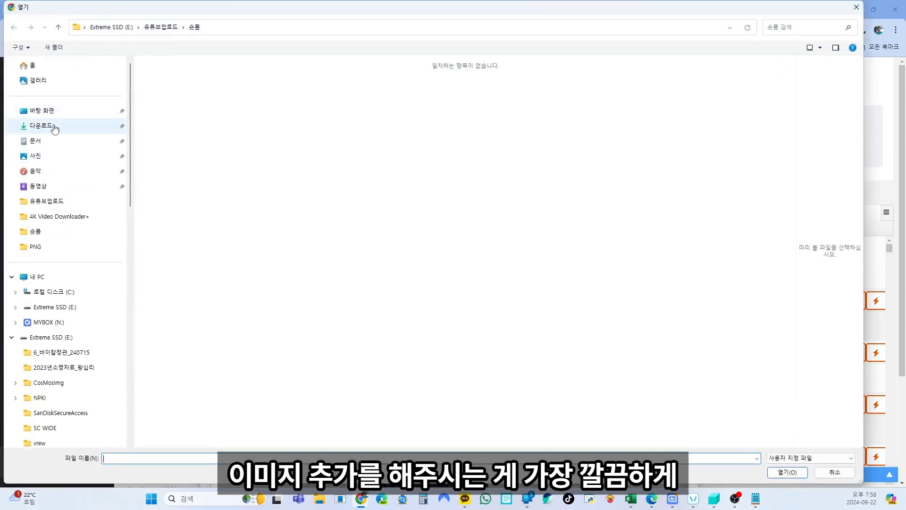
{"action": "key", "text": "Escape"}
{"action": "scroll", "coordinate": [670, 357], "scroll_direction": "down", "scroll_amount": 10}
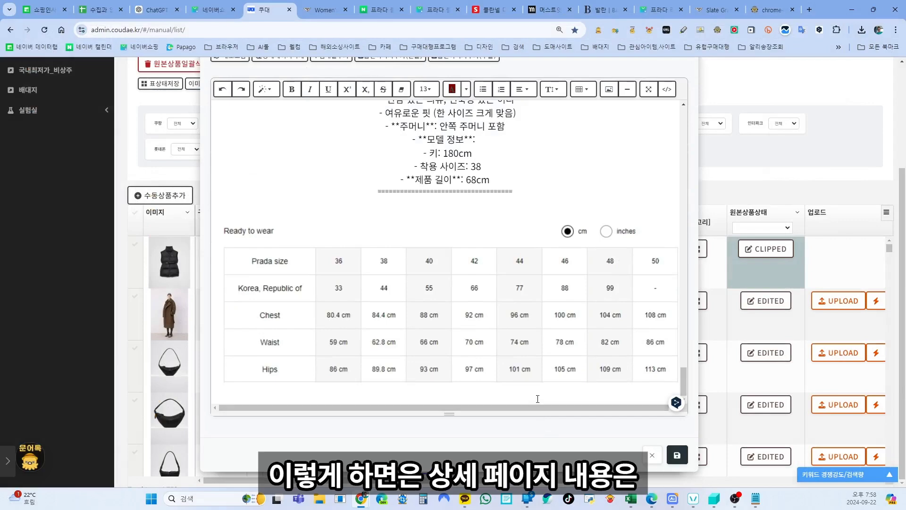
Step: Ask the 해외구매대행 전문가 GPT to organize the content for the 프라다 플란넬 다운 조끼 detail page and review its draft
{"action": "scroll", "coordinate": [540, 382], "scroll_direction": "up", "scroll_amount": 10}
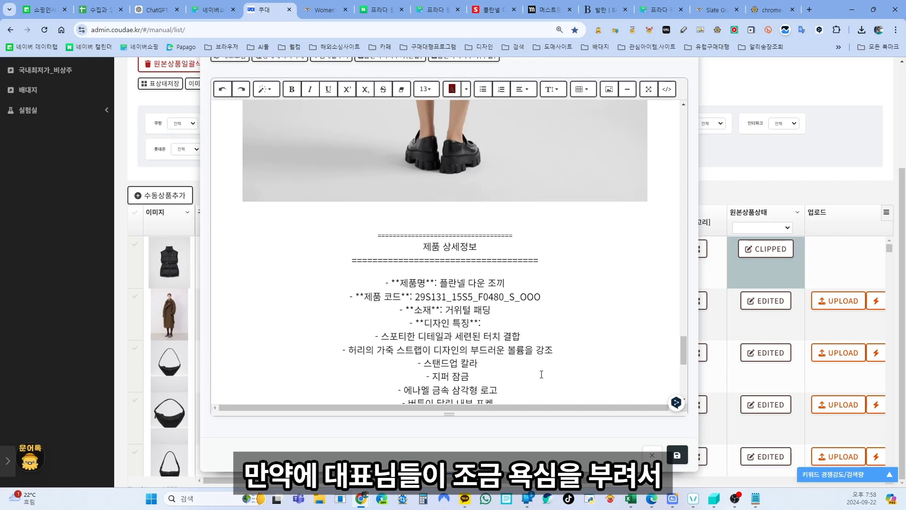
{"action": "scroll", "coordinate": [540, 360], "scroll_direction": "down", "scroll_amount": 5}
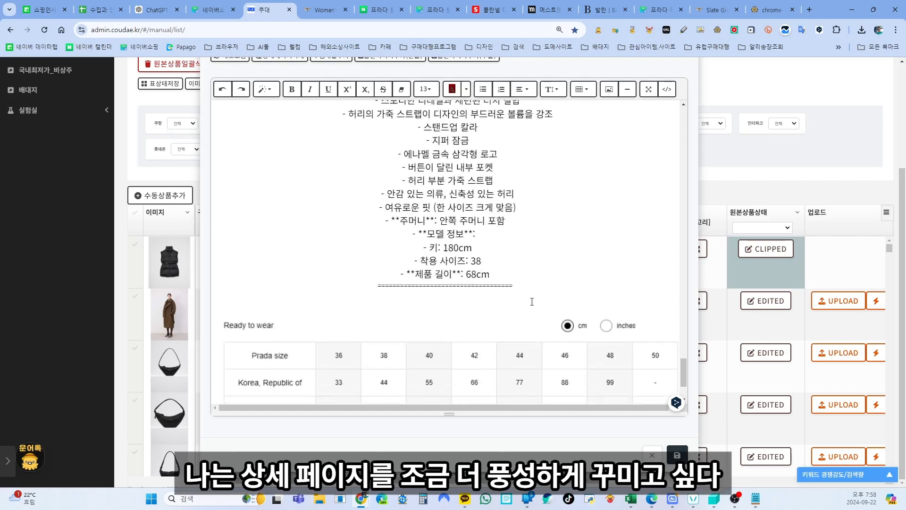
{"action": "scroll", "coordinate": [531, 302], "scroll_direction": "up", "scroll_amount": 3}
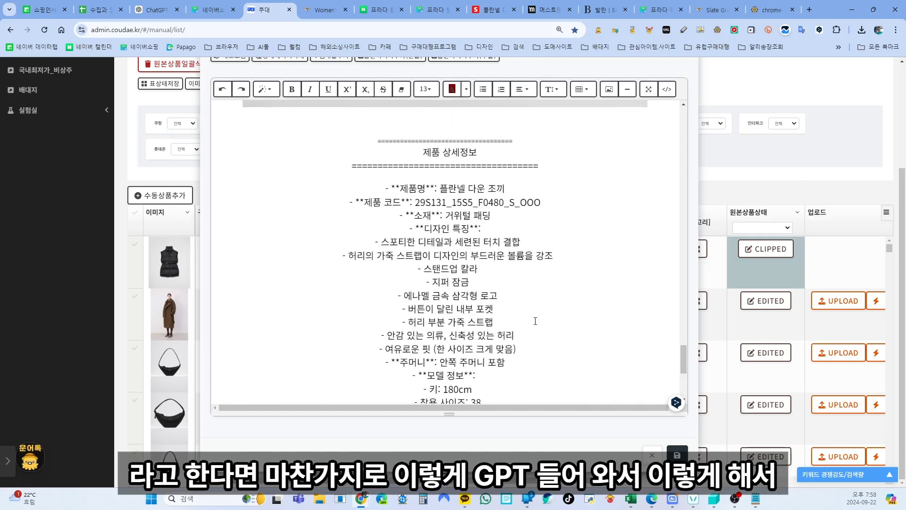
{"action": "scroll", "coordinate": [535, 321], "scroll_direction": "up", "scroll_amount": 5}
{"action": "left_click", "coordinate": [152, 10]}
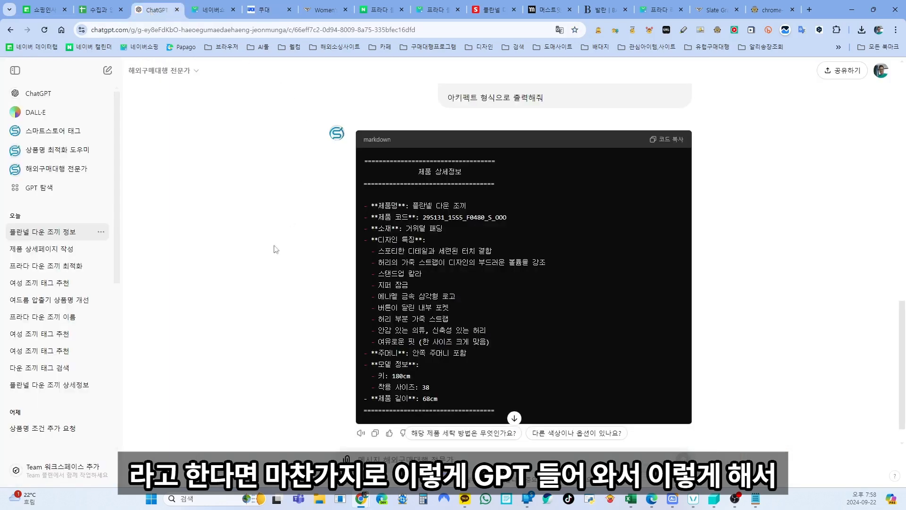
{"action": "scroll", "coordinate": [311, 368], "scroll_direction": "down", "scroll_amount": 1}
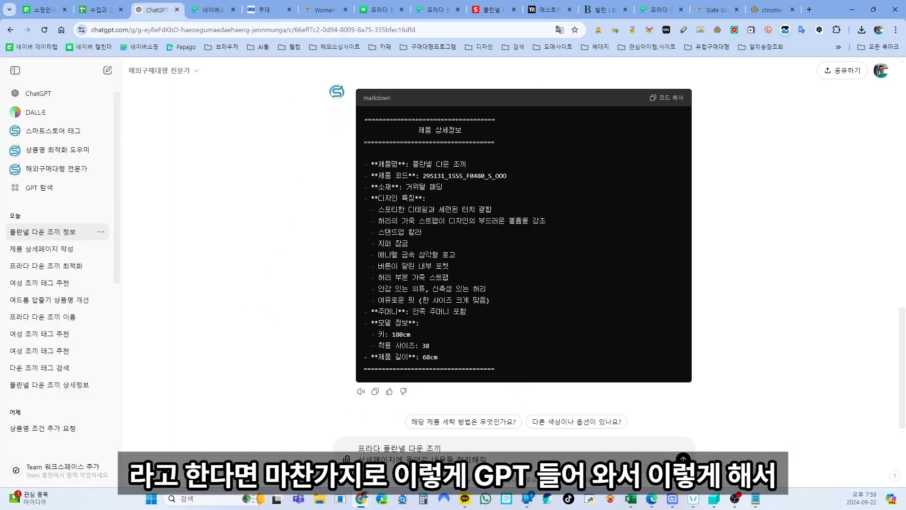
{"action": "key", "text": "Return"}
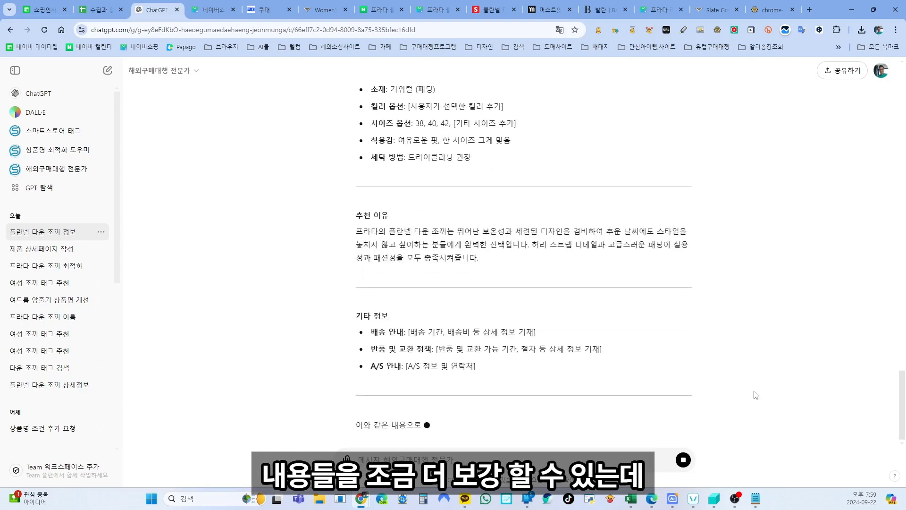
{"action": "scroll", "coordinate": [762, 381], "scroll_direction": "up", "scroll_amount": 2}
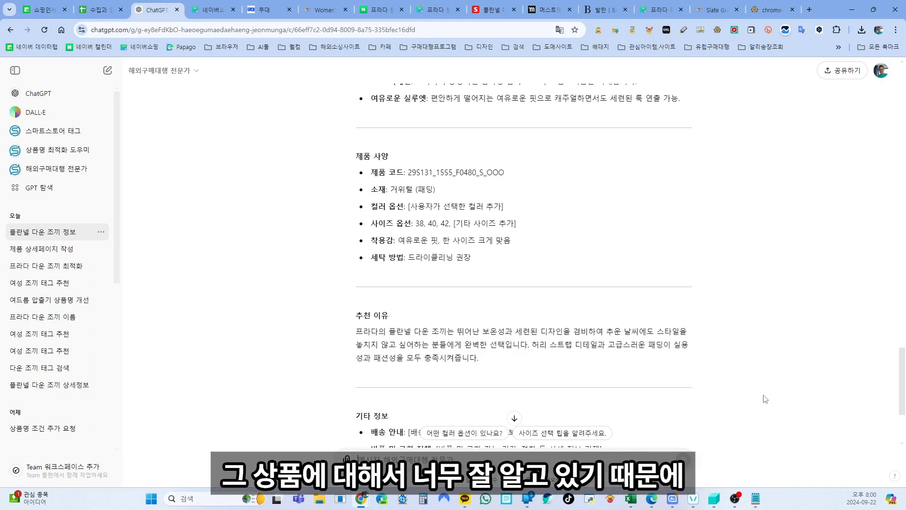
{"action": "scroll", "coordinate": [765, 399], "scroll_direction": "up", "scroll_amount": 10}
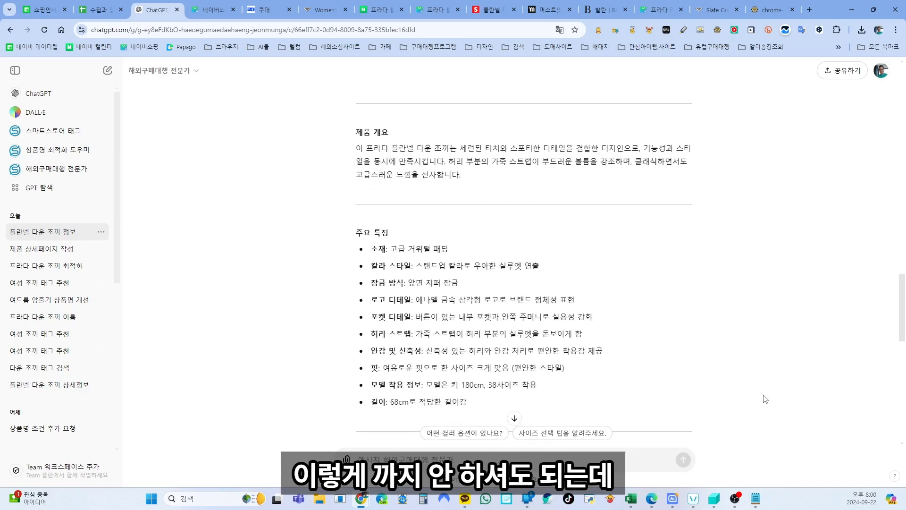
{"action": "scroll", "coordinate": [765, 399], "scroll_direction": "up", "scroll_amount": 5}
{"action": "scroll", "coordinate": [765, 399], "scroll_direction": "down", "scroll_amount": 15}
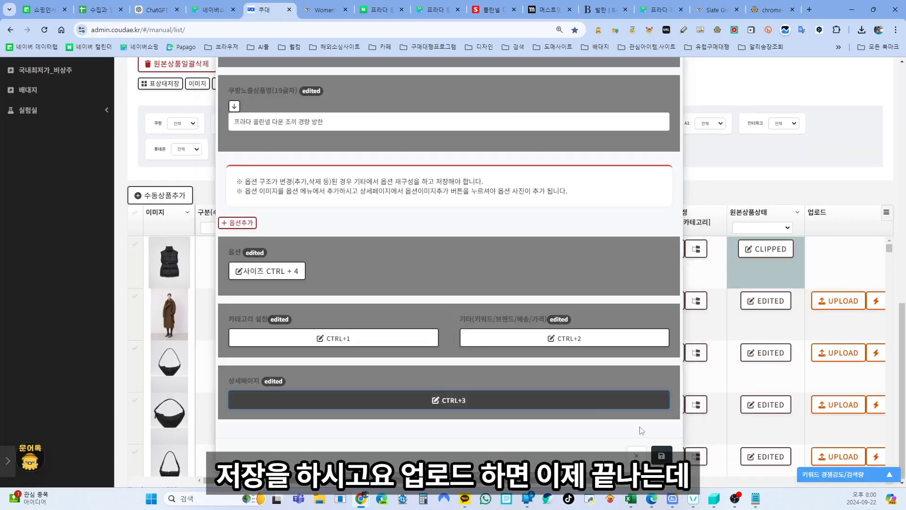
Step: Save the edited Prada vest product in 쿠대 and open its 스스(API) upload settings
{"action": "key", "text": "ctrl+s"}
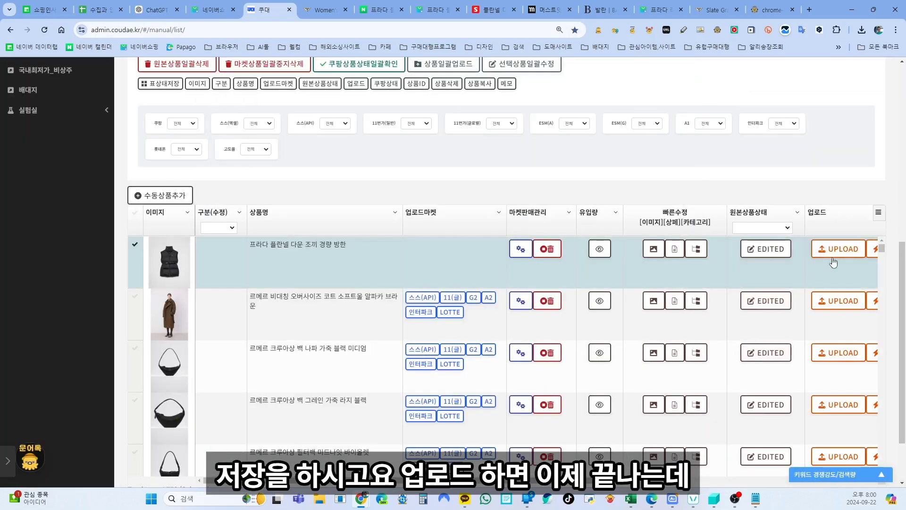
{"action": "left_click", "coordinate": [832, 250]}
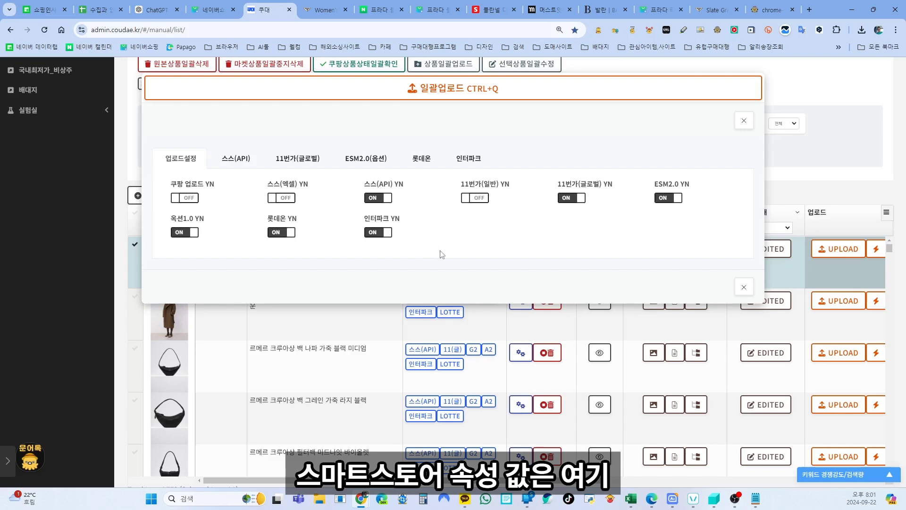
{"action": "left_click", "coordinate": [239, 162]}
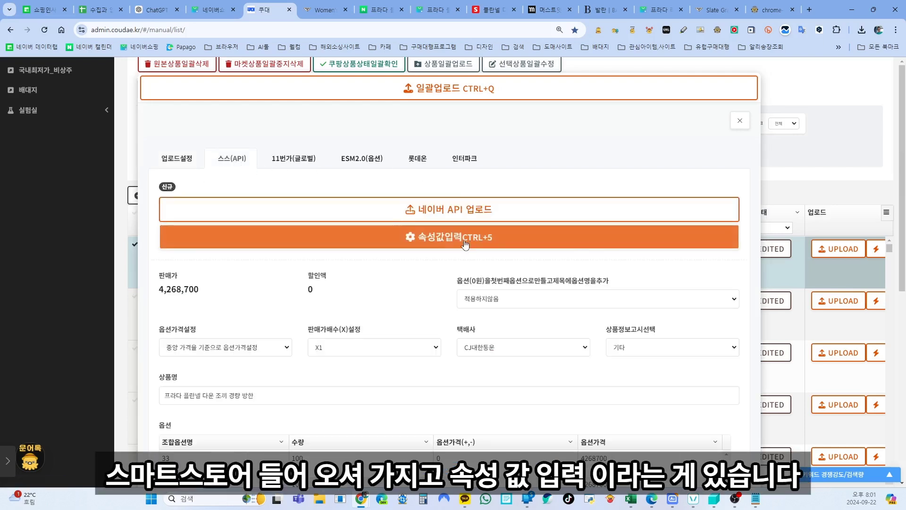
Step: Set the product information notice category (상품정보고시선택) to 의류 for the Prada vest's Naver upload
{"action": "left_click", "coordinate": [670, 347]}
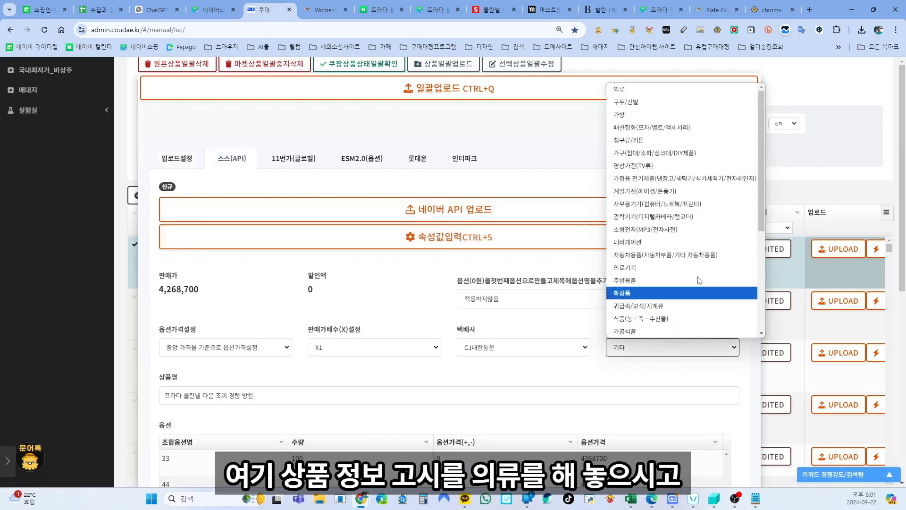
{"action": "left_click", "coordinate": [680, 89]}
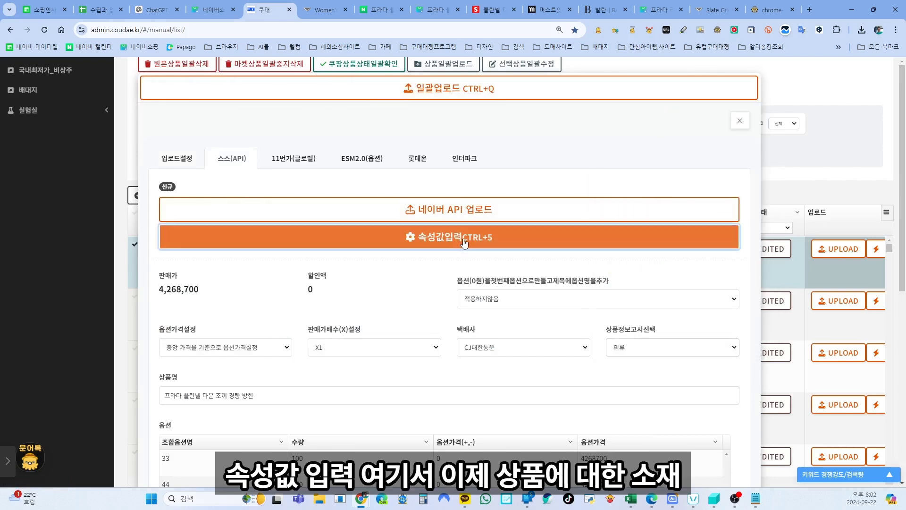
Step: Open the Prada vest's attribute value form, examine its fields from 주요소재 and 총기장 through 패턴, 특징 and 칼라종류, and close it
{"action": "left_click", "coordinate": [465, 242]}
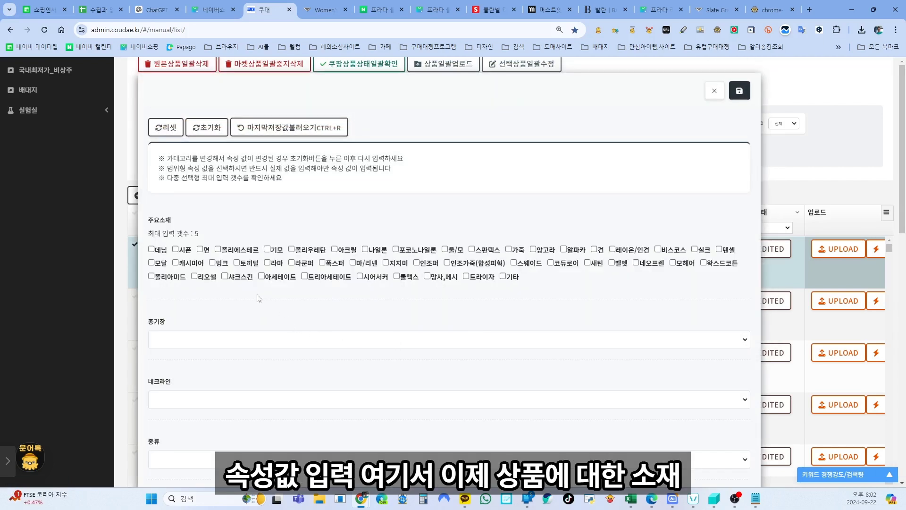
{"action": "scroll", "coordinate": [255, 297], "scroll_direction": "down", "scroll_amount": 4}
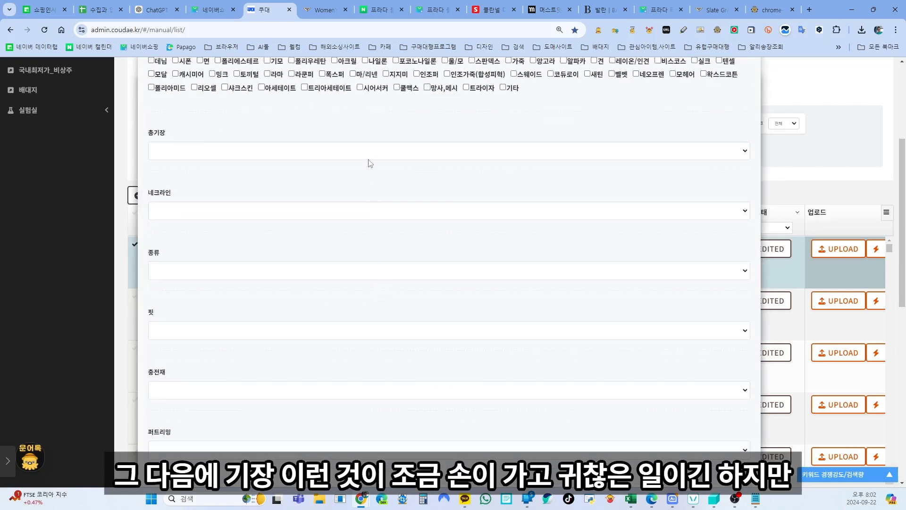
{"action": "scroll", "coordinate": [374, 226], "scroll_direction": "down", "scroll_amount": 2}
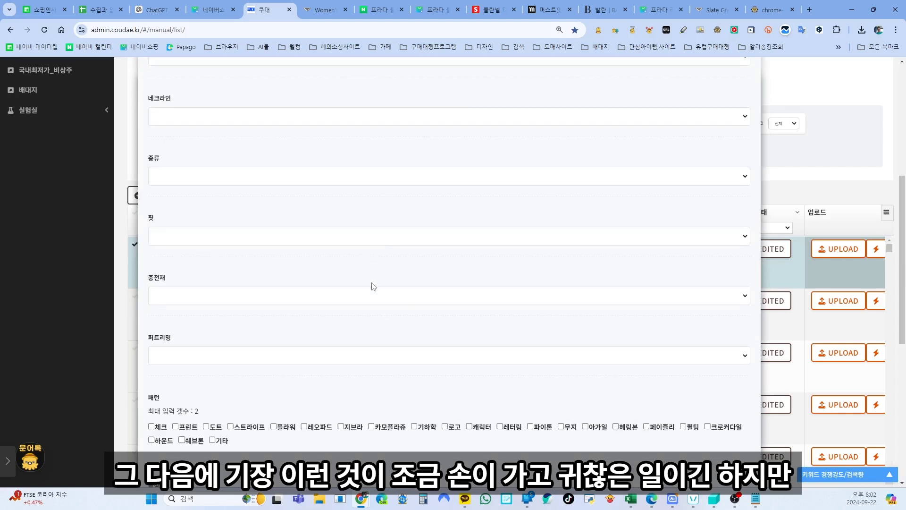
{"action": "scroll", "coordinate": [372, 283], "scroll_direction": "down", "scroll_amount": 4}
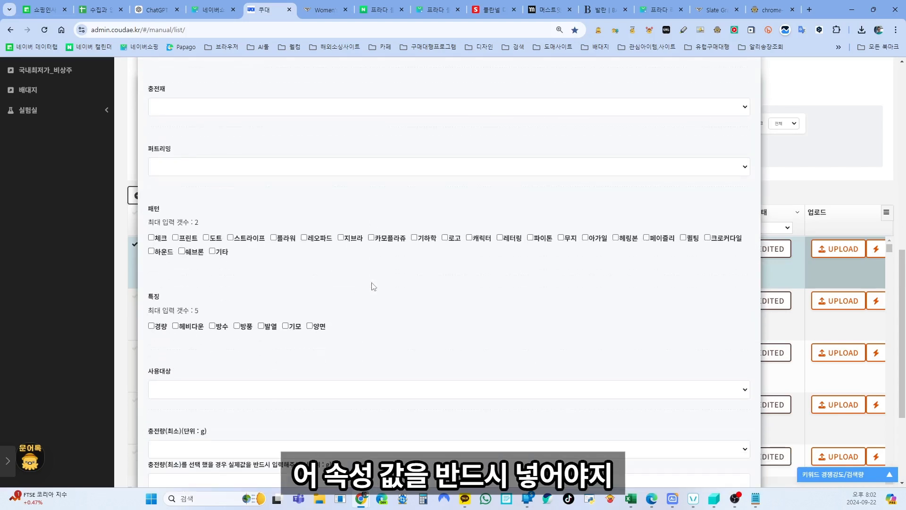
{"action": "scroll", "coordinate": [373, 287], "scroll_direction": "down", "scroll_amount": 3}
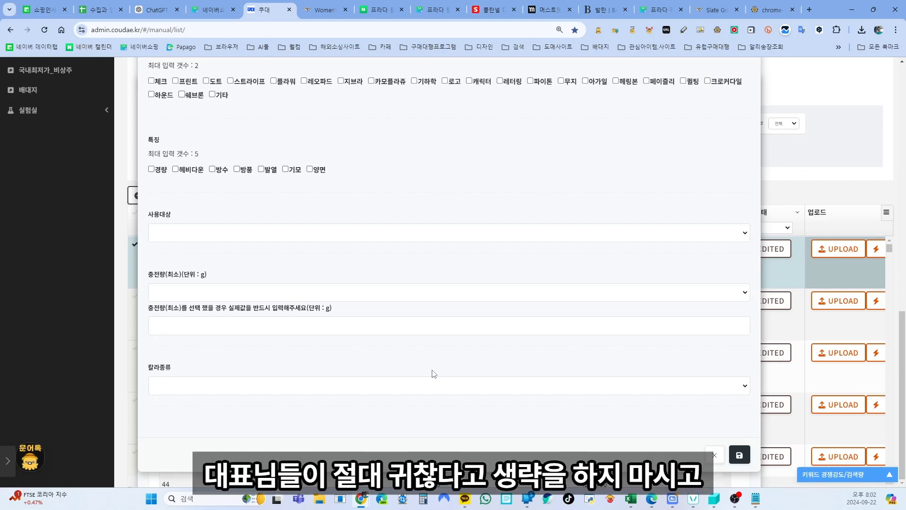
{"action": "scroll", "coordinate": [434, 373], "scroll_direction": "up", "scroll_amount": 8}
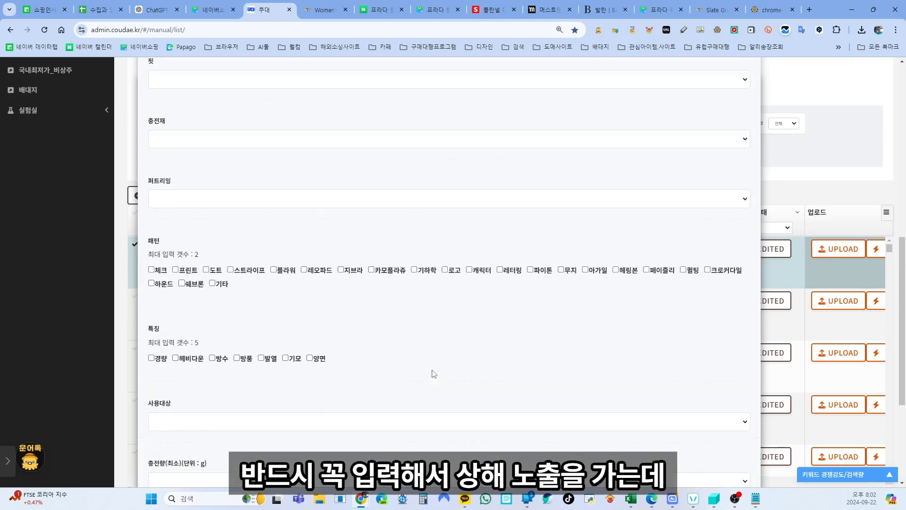
{"action": "scroll", "coordinate": [434, 373], "scroll_direction": "up", "scroll_amount": 5}
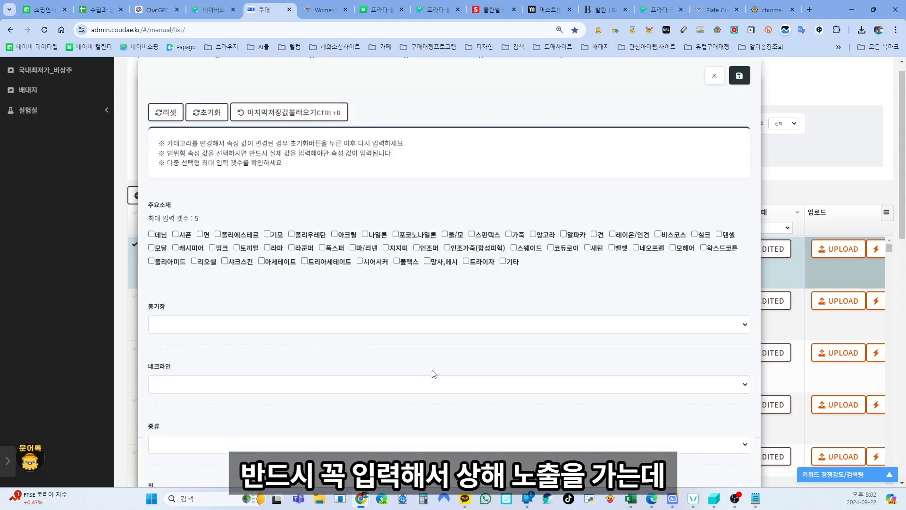
{"action": "scroll", "coordinate": [434, 373], "scroll_direction": "up", "scroll_amount": 1}
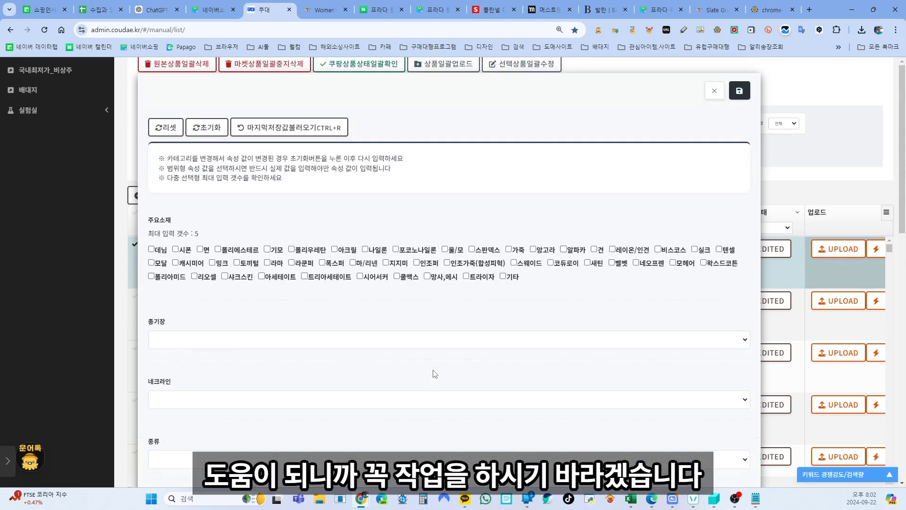
{"action": "left_click", "coordinate": [749, 90]}
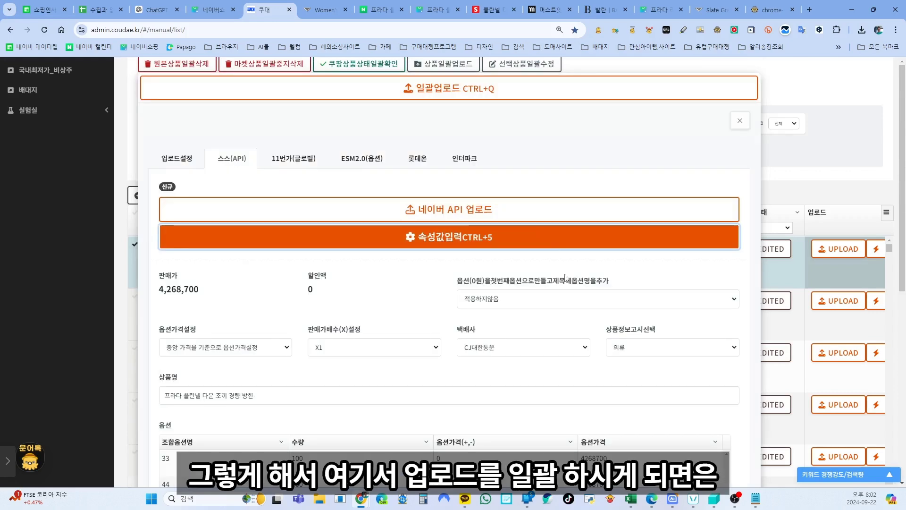
Step: Try to bulk upload the Prada vest to the enabled markets, close its upload settings and return to the product list
{"action": "scroll", "coordinate": [566, 278], "scroll_direction": "down", "scroll_amount": 5}
{"action": "scroll", "coordinate": [643, 303], "scroll_direction": "up", "scroll_amount": 5}
{"action": "left_click", "coordinate": [457, 92]}
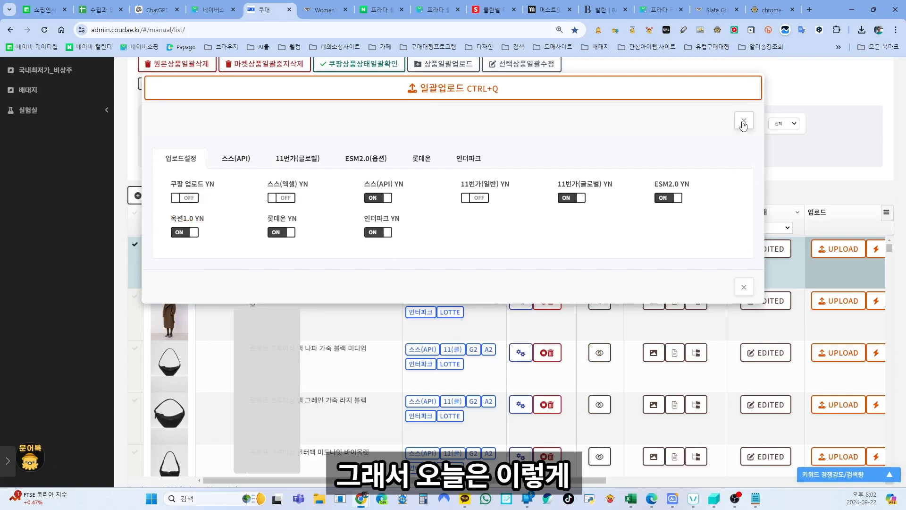
{"action": "left_click", "coordinate": [743, 124]}
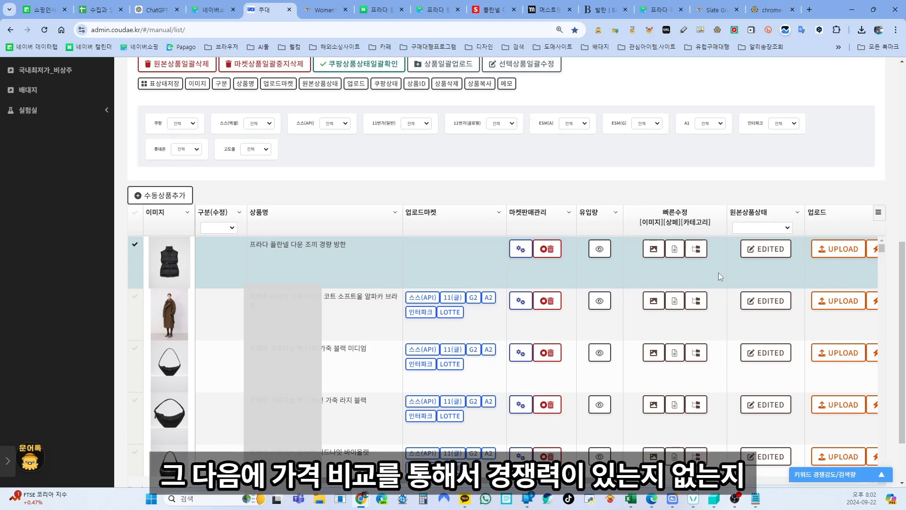
{"action": "scroll", "coordinate": [719, 278], "scroll_direction": "up", "scroll_amount": 7}
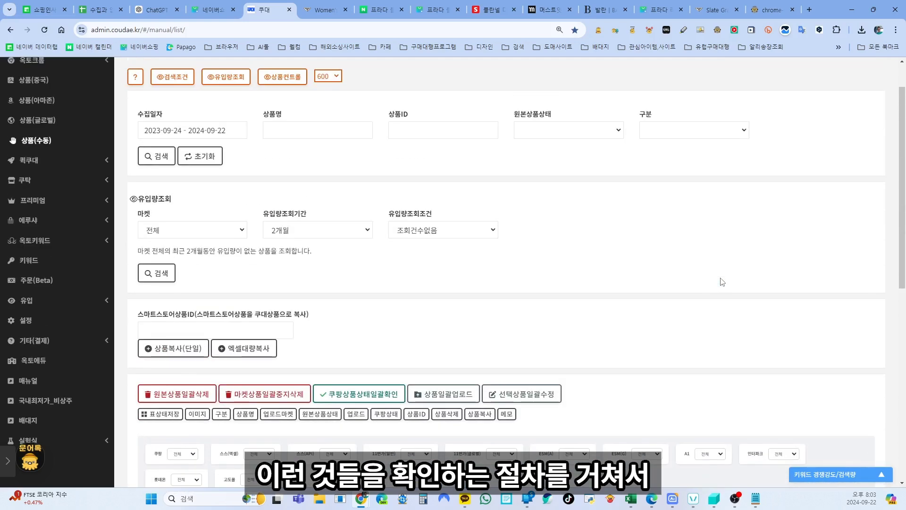